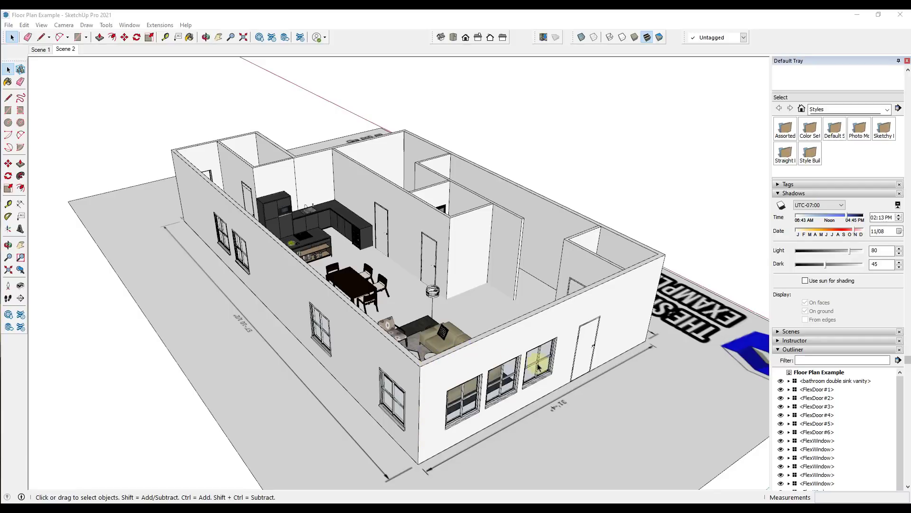
{"action": "left_click", "coordinate": [459, 260]}
{"action": "key", "text": "m"}
{"action": "left_click", "coordinate": [460, 247]}
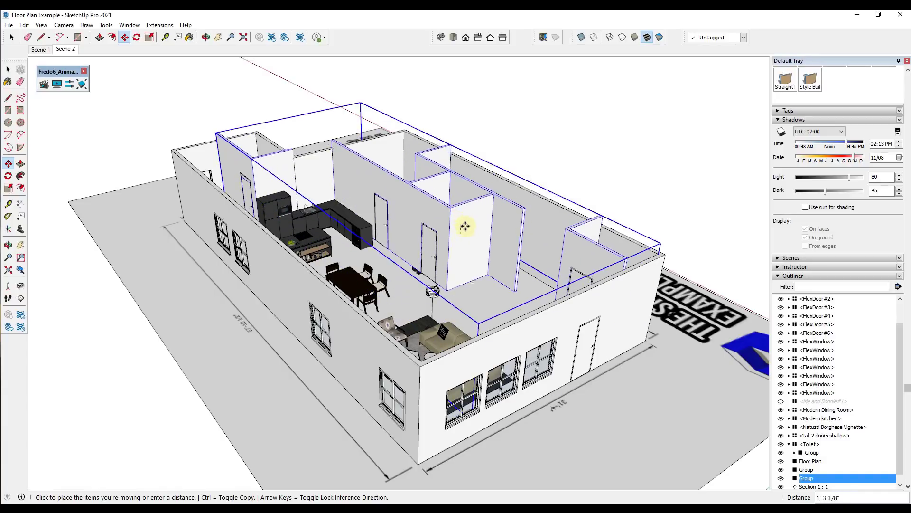
{"action": "key", "text": "space"}
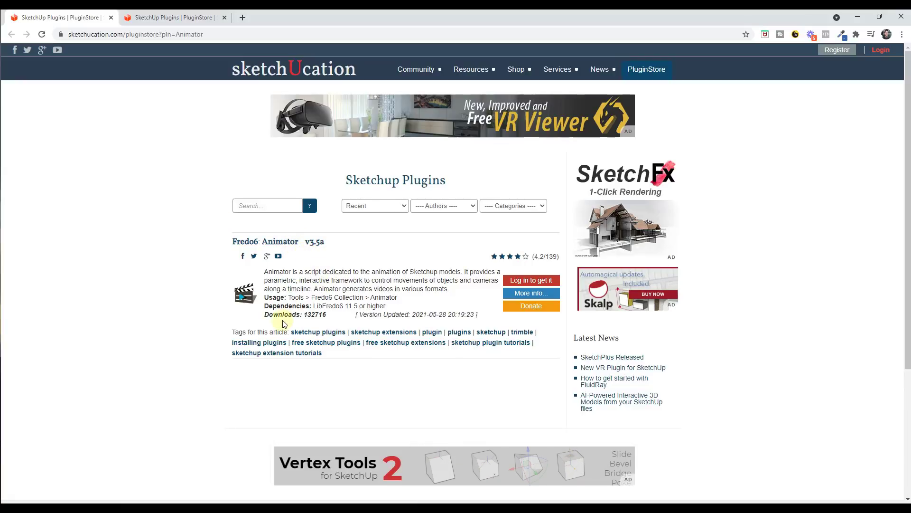
Check the Animator plugin's LibFredo6 dependency and view the LibFredo6 plugin page in the browser, then return to SketchUp
{"action": "left_click_drag", "start_coordinate": [313, 306], "coordinate": [345, 305]}
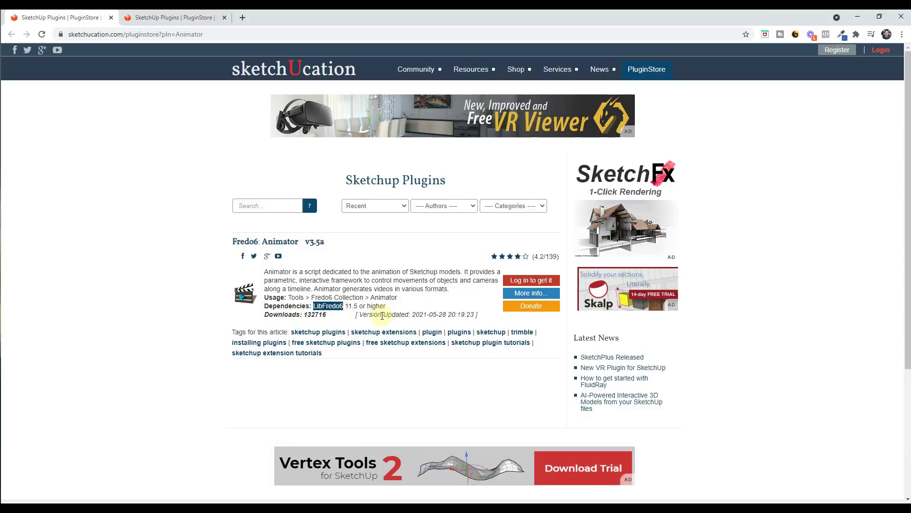
{"action": "left_click", "coordinate": [155, 17]}
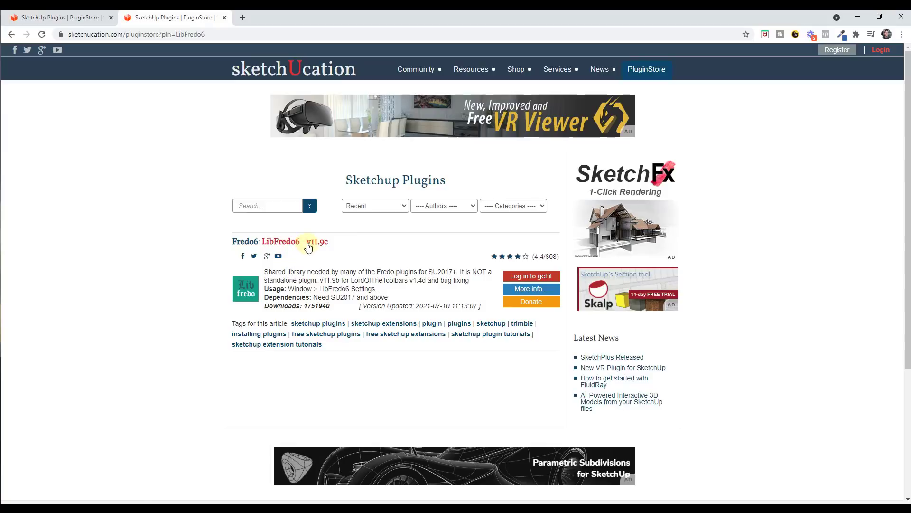
{"action": "left_click", "coordinate": [863, 17]}
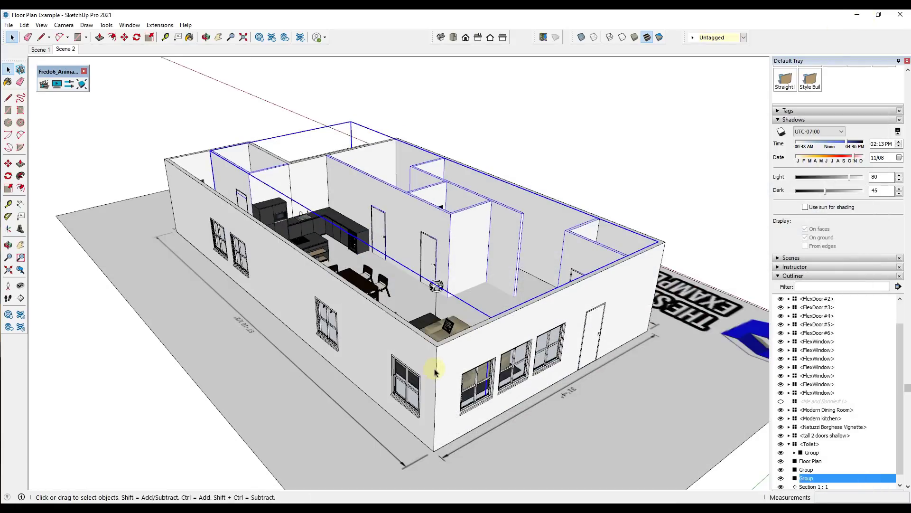
{"action": "middle_click_drag", "start_coordinate": [492, 335], "coordinate": [498, 336]}
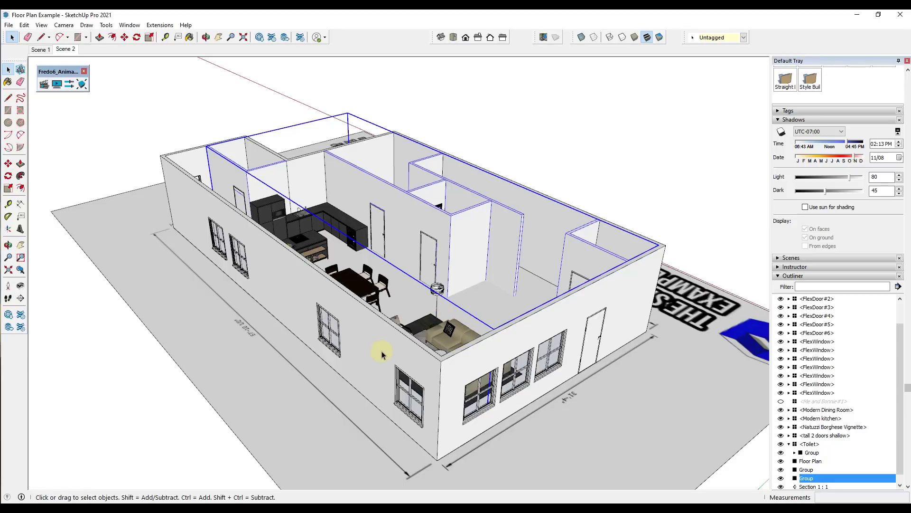
{"action": "middle_click_drag", "start_coordinate": [378, 350], "coordinate": [307, 349]}
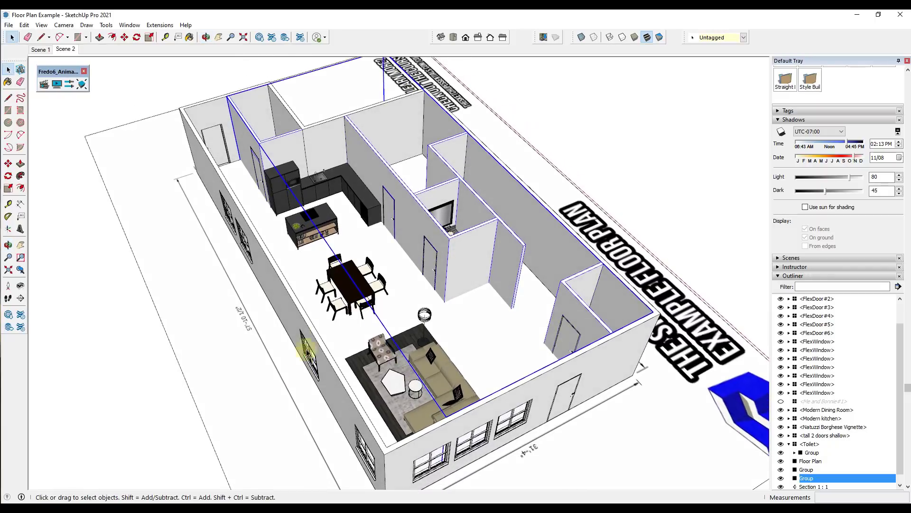
{"action": "scroll", "coordinate": [585, 331], "scroll_direction": "down", "scroll_amount": 5}
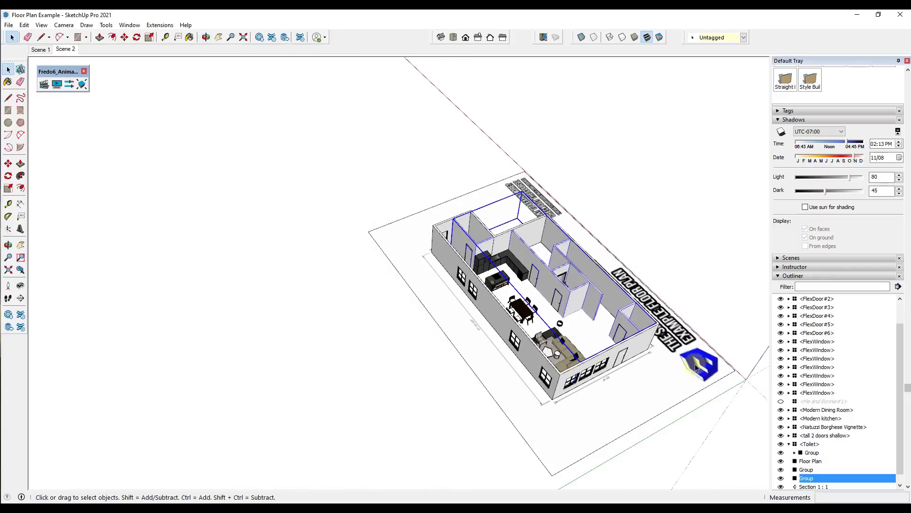
{"action": "left_click", "coordinate": [692, 385]}
{"action": "key", "text": "m"}
{"action": "left_click", "coordinate": [687, 388]}
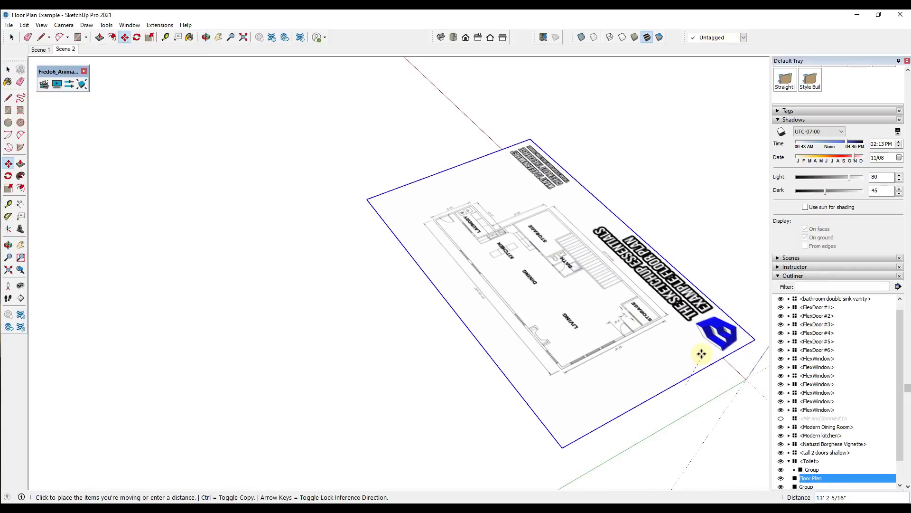
{"action": "key", "text": "space"}
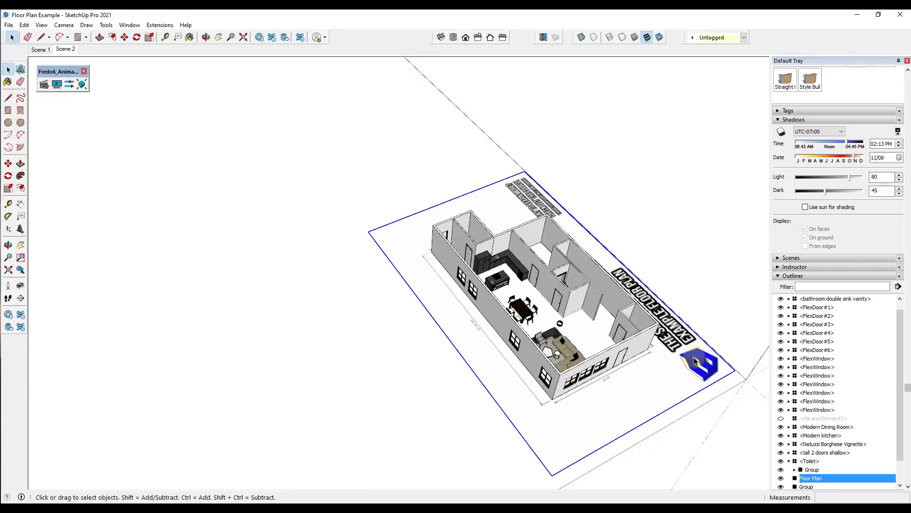
Examine the furnished floor plan model from several sides
{"action": "scroll", "coordinate": [659, 343], "scroll_direction": "up", "scroll_amount": 2}
{"action": "scroll", "coordinate": [601, 339], "scroll_direction": "up", "scroll_amount": 2}
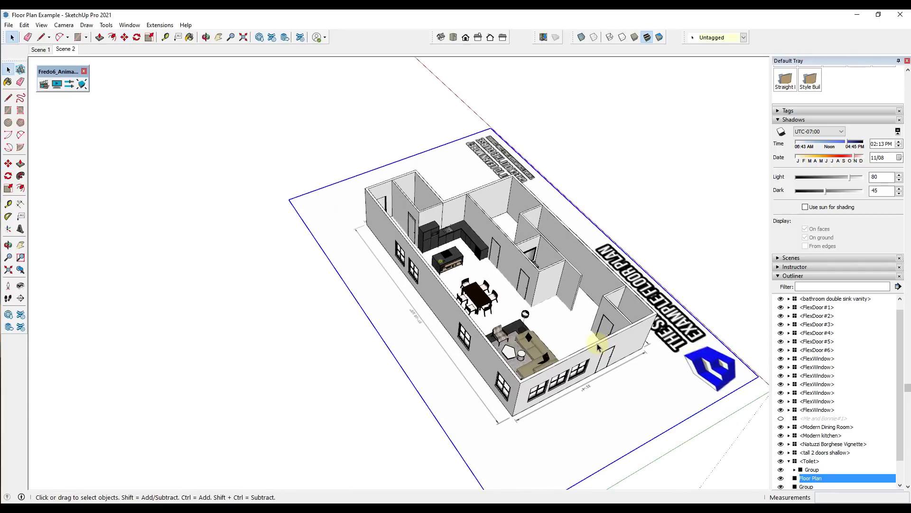
{"action": "scroll", "coordinate": [602, 335], "scroll_direction": "up", "scroll_amount": 2}
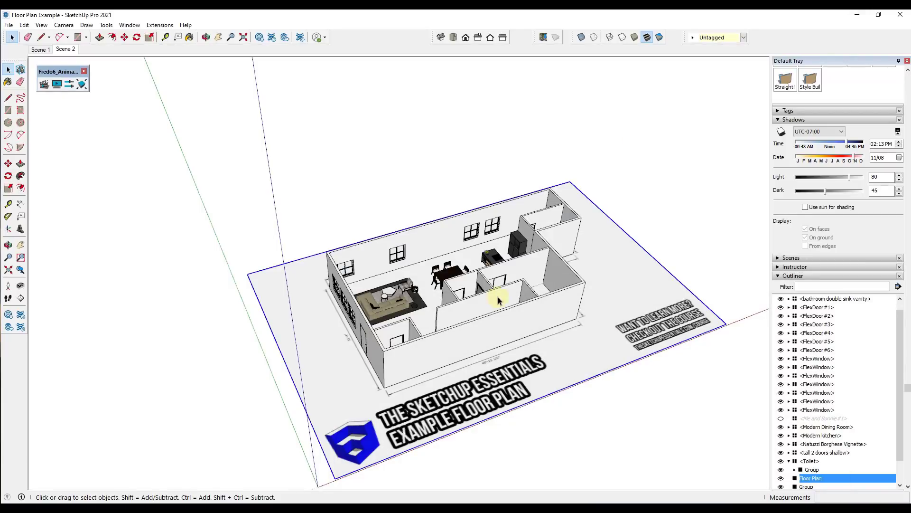
{"action": "scroll", "coordinate": [494, 298], "scroll_direction": "down", "scroll_amount": 3}
{"action": "middle_click_drag", "start_coordinate": [495, 297], "coordinate": [591, 318]}
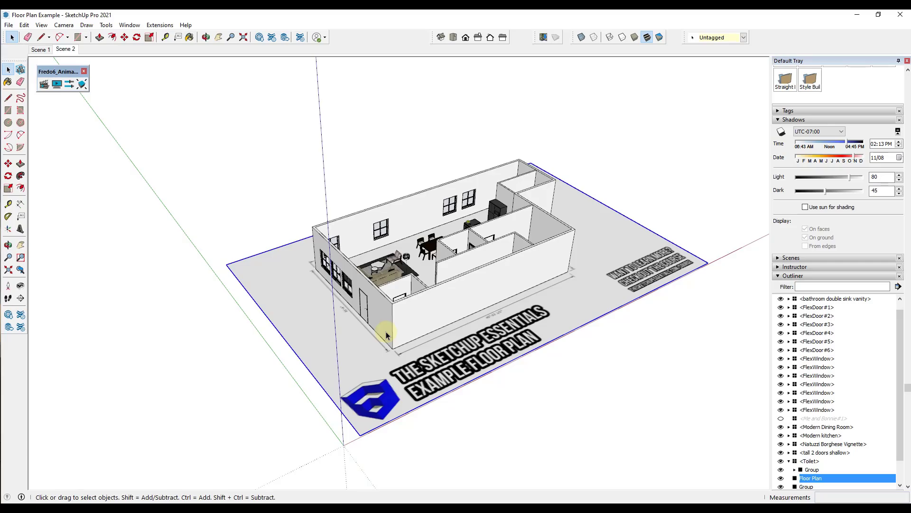
{"action": "scroll", "coordinate": [452, 302], "scroll_direction": "up", "scroll_amount": 4}
{"action": "middle_click_drag", "start_coordinate": [260, 262], "coordinate": [525, 147]}
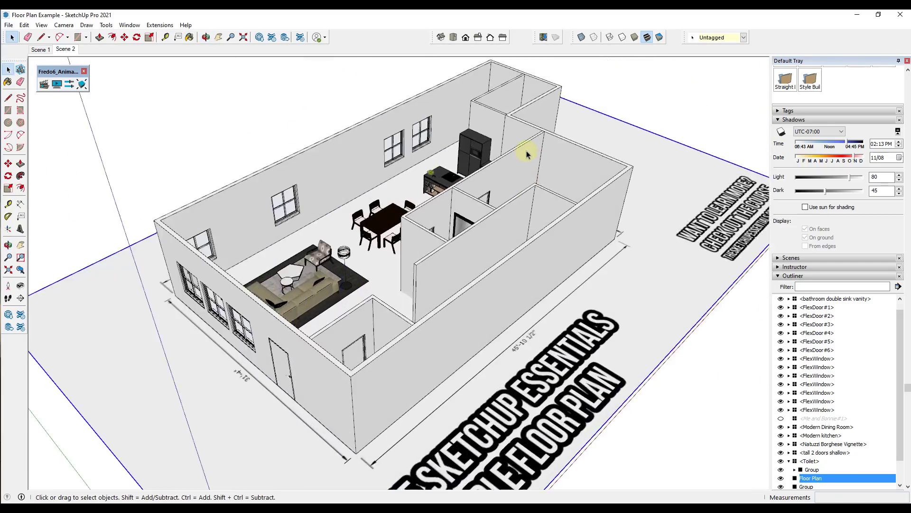
{"action": "middle_click_drag", "start_coordinate": [448, 241], "coordinate": [375, 212]}
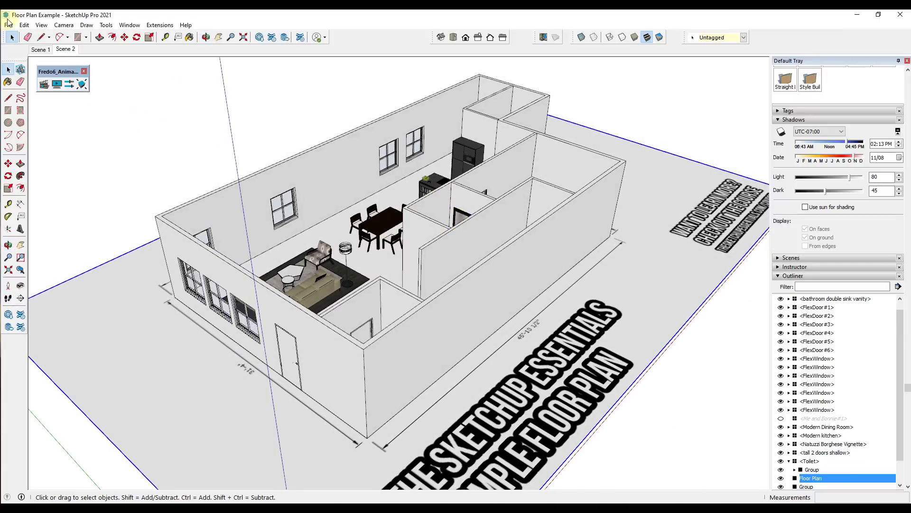
Save the model under the new name Floor Plan Example for Animation
{"action": "left_click", "coordinate": [8, 24]}
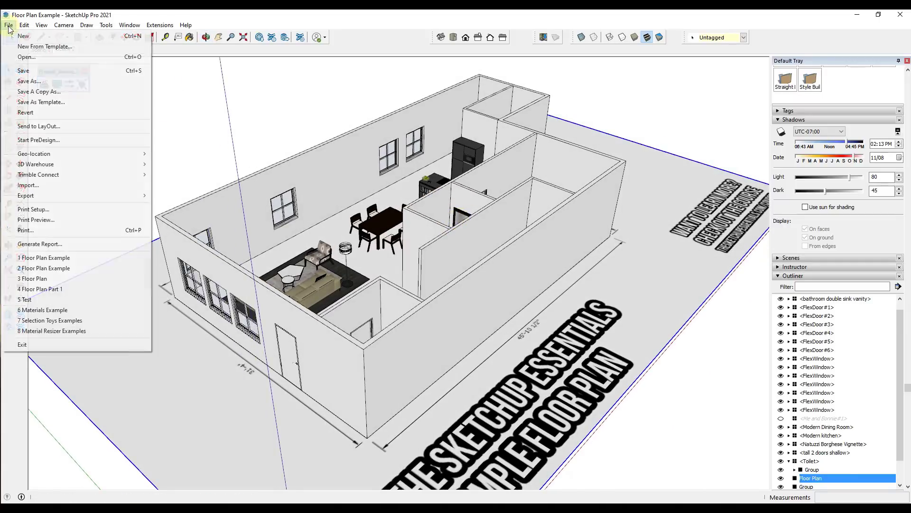
{"action": "left_click", "coordinate": [64, 82]}
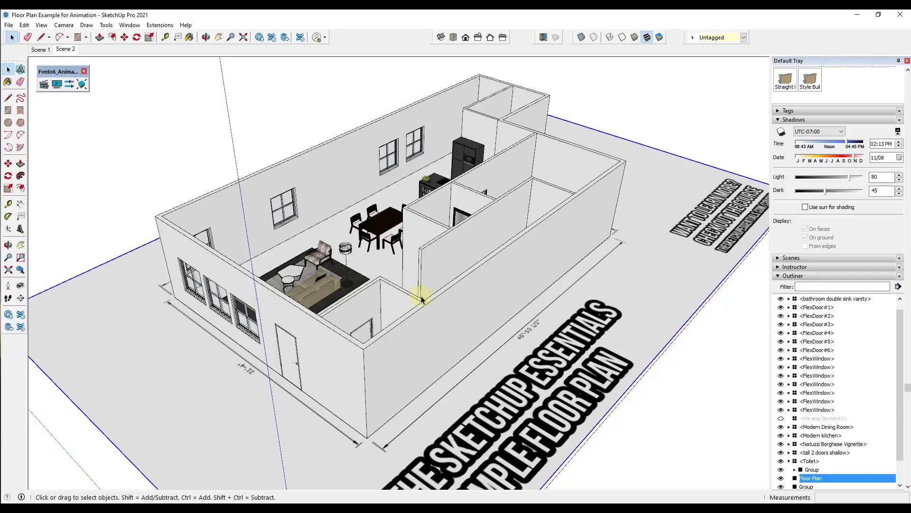
Inspect how the model is divided by selecting the kitchen, dining set, living room set, exterior walls and interior walls in turn
{"action": "middle_click_drag", "start_coordinate": [453, 280], "coordinate": [641, 253]}
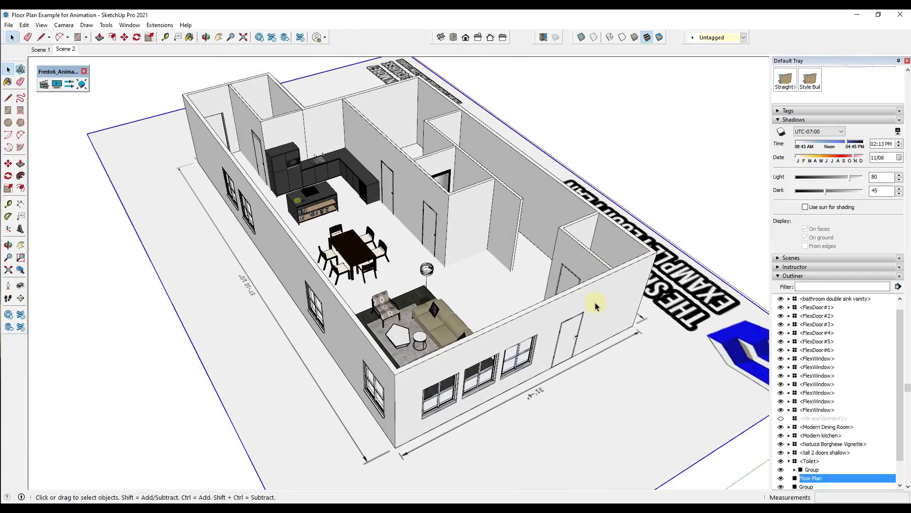
{"action": "middle_click_drag", "start_coordinate": [513, 284], "coordinate": [503, 193]}
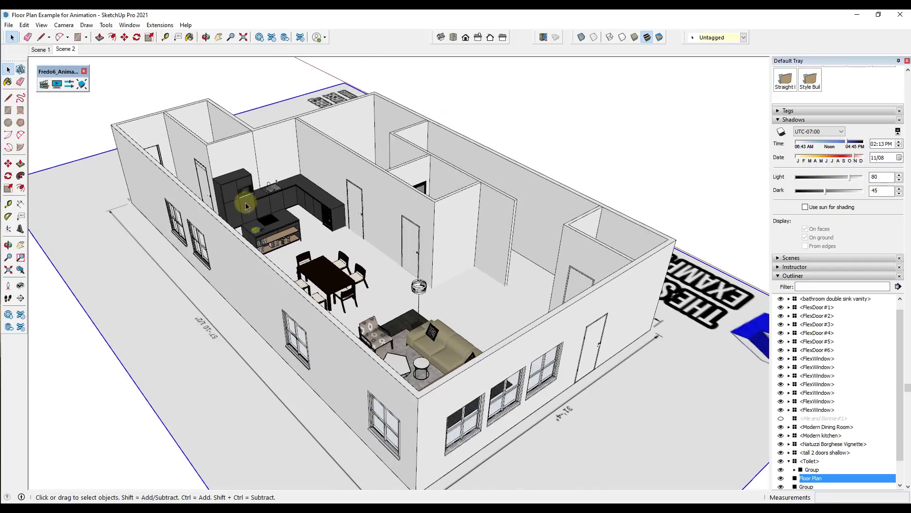
{"action": "left_click", "coordinate": [268, 204]}
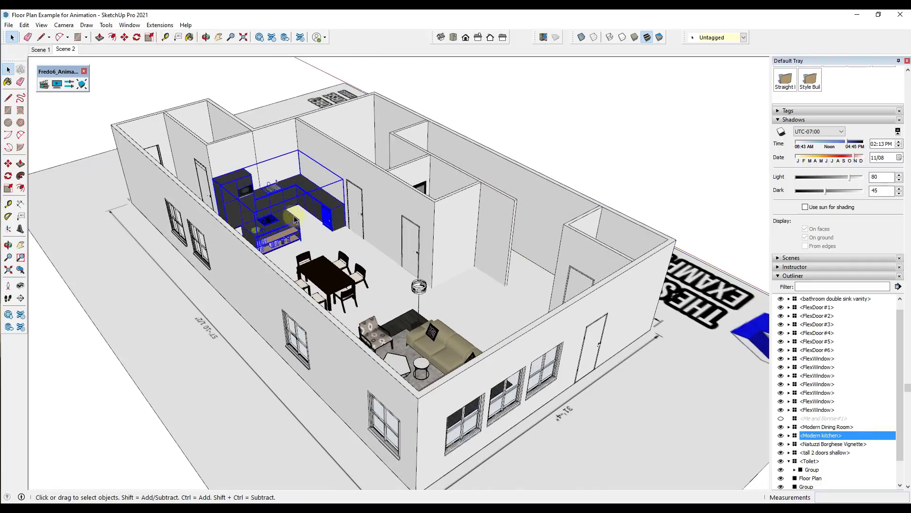
{"action": "left_click", "coordinate": [325, 262]}
{"action": "left_click", "coordinate": [432, 333]}
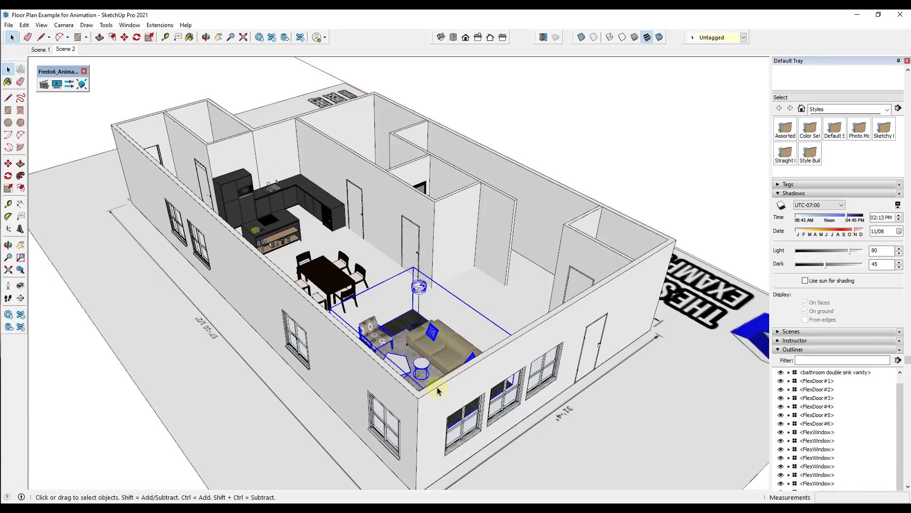
{"action": "left_click", "coordinate": [437, 390]}
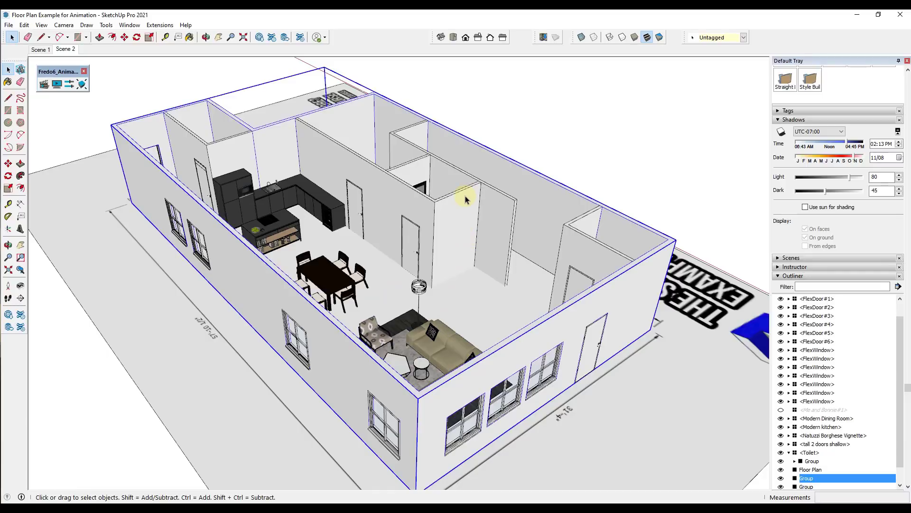
{"action": "left_click", "coordinate": [433, 216]}
{"action": "middle_click_drag", "start_coordinate": [443, 223], "coordinate": [436, 248]}
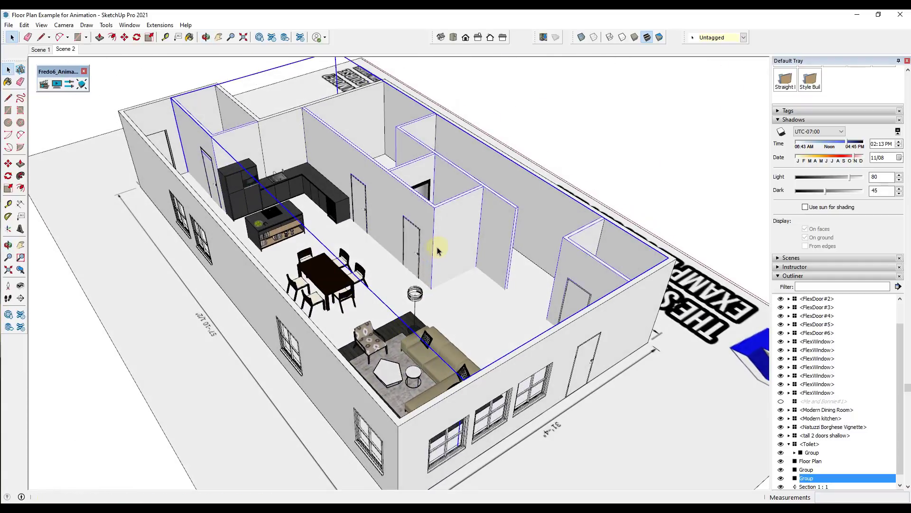
{"action": "scroll", "coordinate": [460, 261], "scroll_direction": "down", "scroll_amount": 4}
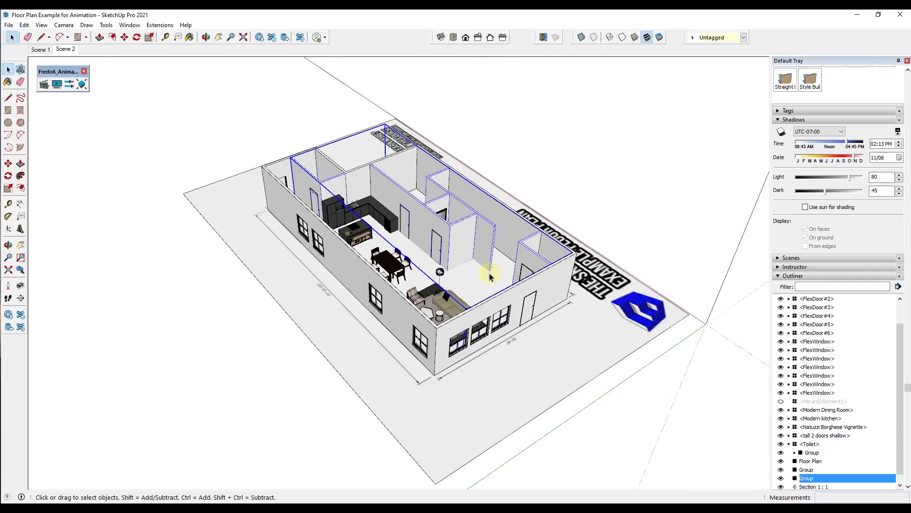
{"action": "left_click", "coordinate": [515, 302]}
{"action": "middle_click_drag", "start_coordinate": [525, 309], "coordinate": [549, 293]}
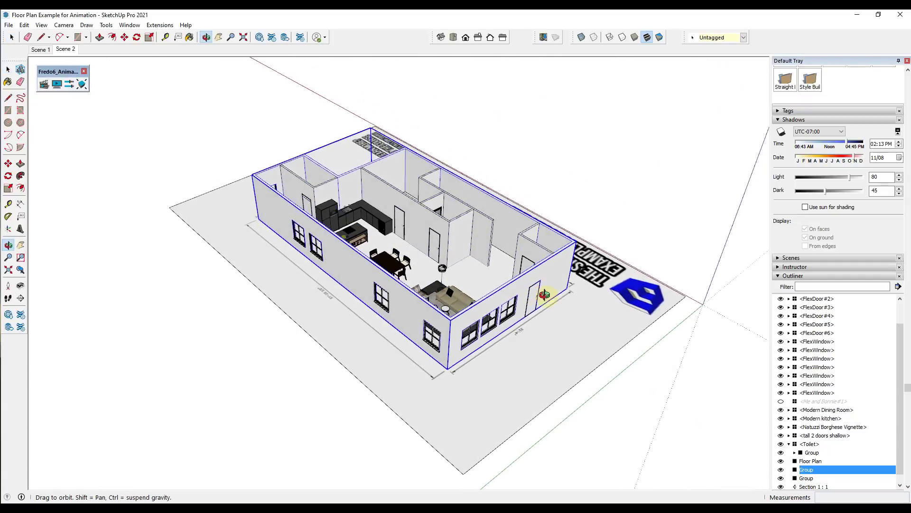
{"action": "middle_click_drag", "start_coordinate": [411, 232], "coordinate": [387, 147]}
{"action": "middle_click_drag", "start_coordinate": [412, 349], "coordinate": [337, 250]}
Group the kitchen, dining set, living room set, bathroom vanity, toilet and tall two-door cabinet together
{"action": "scroll", "coordinate": [338, 250], "scroll_direction": "up", "scroll_amount": 5}
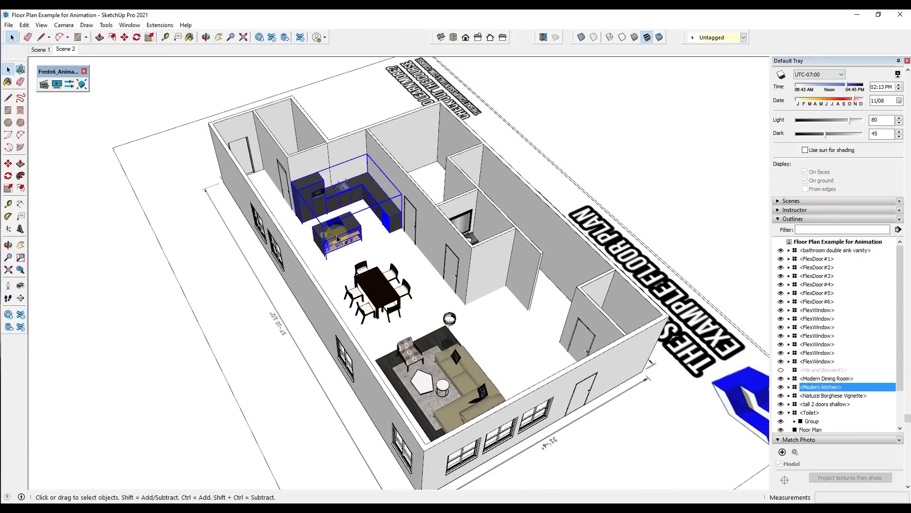
{"action": "left_click", "coordinate": [464, 232], "text": "shift"}
{"action": "middle_click_drag", "start_coordinate": [462, 263], "coordinate": [465, 142]}
{"action": "key", "text": "space"}
{"action": "scroll", "coordinate": [488, 268], "scroll_direction": "up", "scroll_amount": 4}
{"action": "left_click", "coordinate": [489, 269], "text": "shift"}
{"action": "left_click", "coordinate": [502, 246], "text": "shift"}
{"action": "scroll", "coordinate": [502, 246], "scroll_direction": "down", "scroll_amount": 10}
{"action": "right_click", "coordinate": [459, 74]}
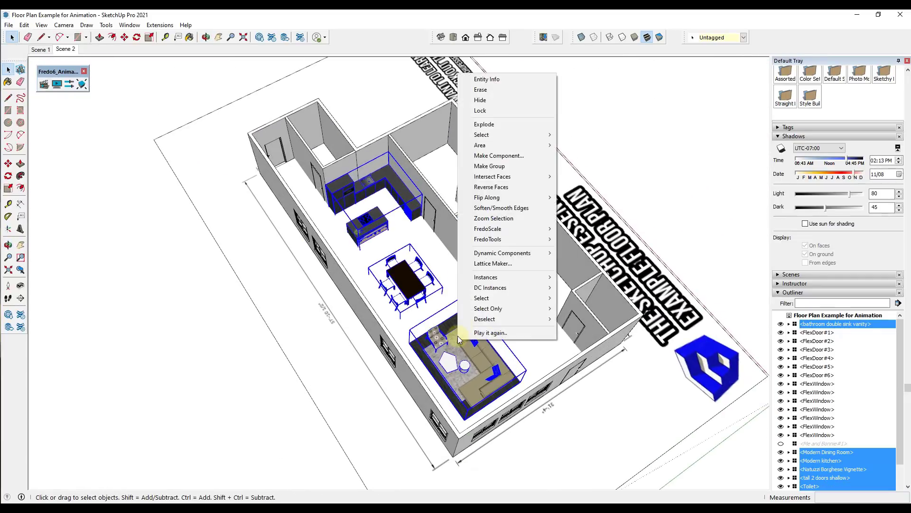
{"action": "left_click", "coordinate": [514, 165]}
Rename the group containing the furnishings as Furniture and hide it in the model
{"action": "right_click", "coordinate": [816, 370]}
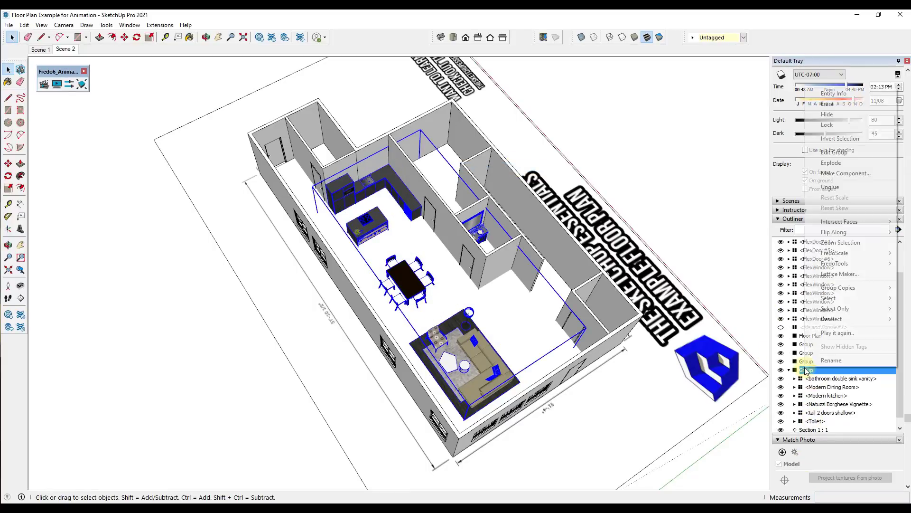
{"action": "left_click", "coordinate": [832, 362]}
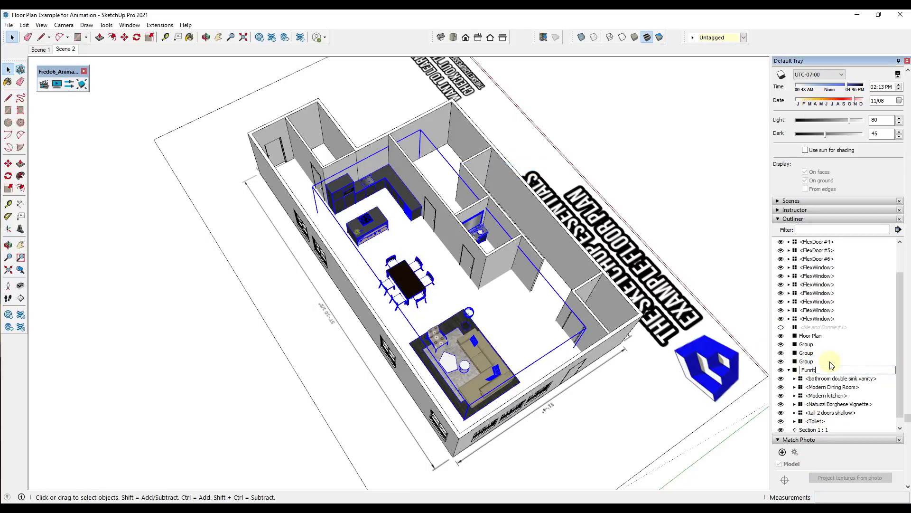
{"action": "type", "text": "Furniture"}
{"action": "key", "text": "Return"}
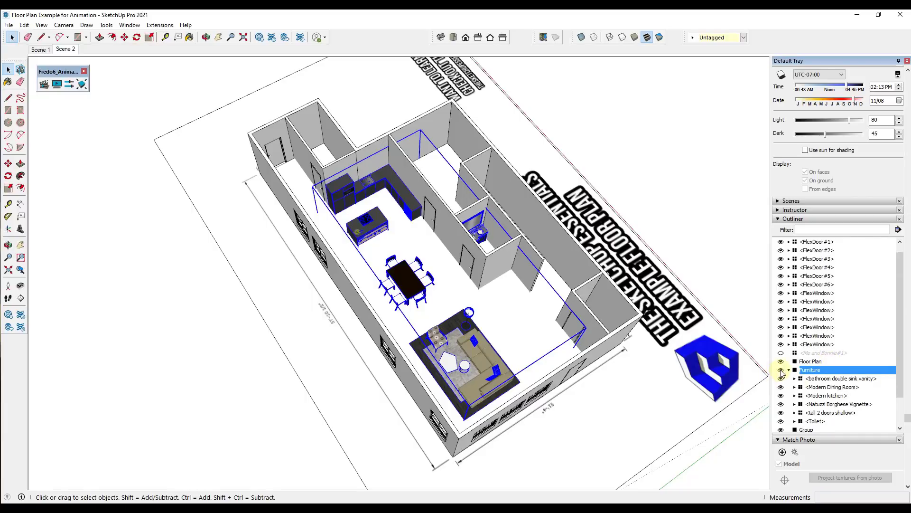
{"action": "left_click", "coordinate": [781, 373]}
Group the interior walls together with the four interior doors
{"action": "middle_click_drag", "start_coordinate": [515, 282], "coordinate": [504, 199]}
{"action": "left_click", "coordinate": [484, 261]}
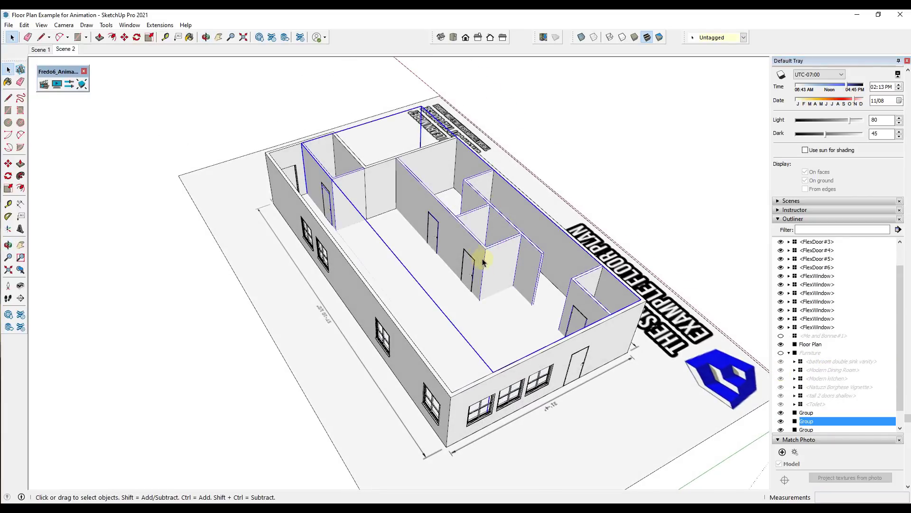
{"action": "scroll", "coordinate": [356, 238], "scroll_direction": "up", "scroll_amount": 3}
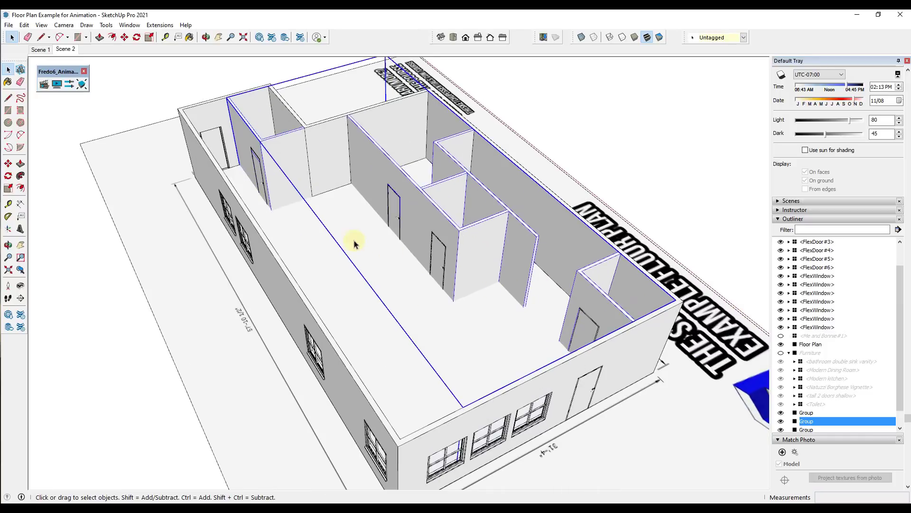
{"action": "middle_click_drag", "start_coordinate": [356, 238], "coordinate": [363, 258]}
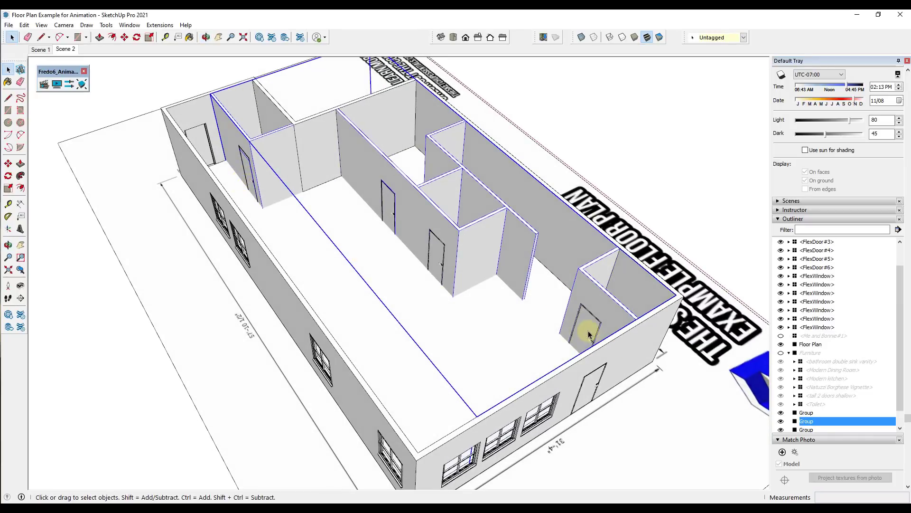
{"action": "left_click", "coordinate": [588, 333]}
{"action": "left_click", "coordinate": [436, 255], "text": "shift"}
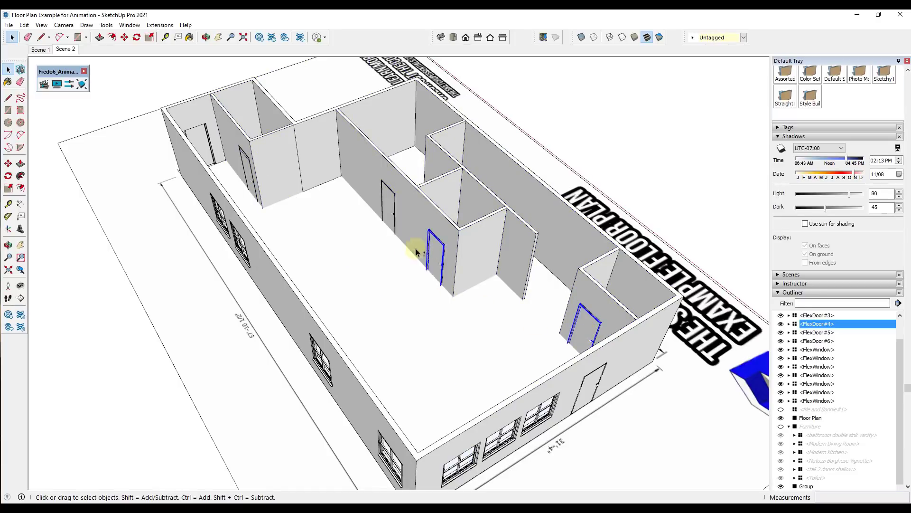
{"action": "left_click", "coordinate": [386, 202], "text": "shift"}
{"action": "left_click", "coordinate": [248, 172], "text": "shift"}
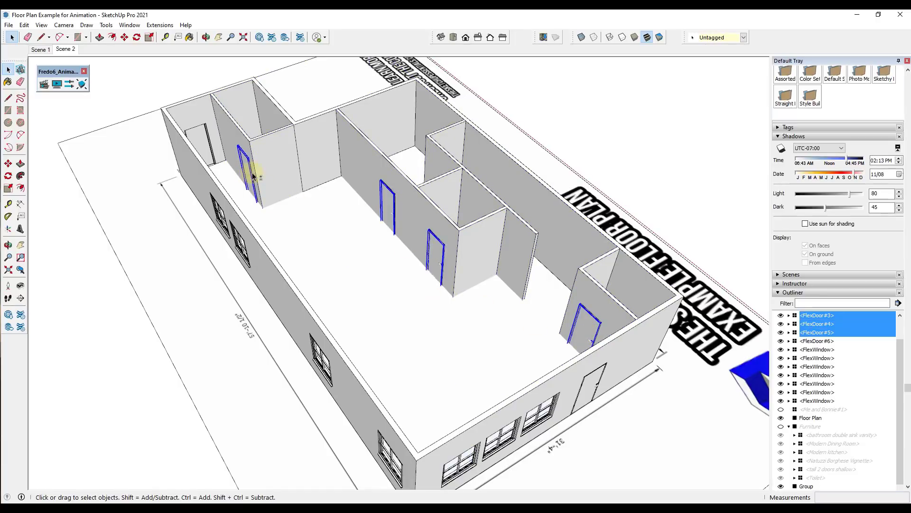
{"action": "left_click", "coordinate": [367, 166], "text": "shift"}
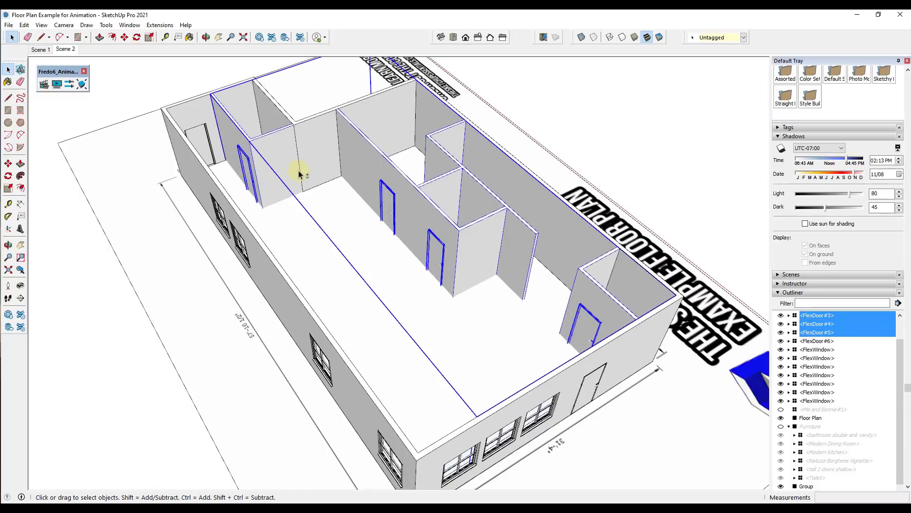
{"action": "right_click", "coordinate": [499, 246]}
{"action": "left_click", "coordinate": [527, 306]}
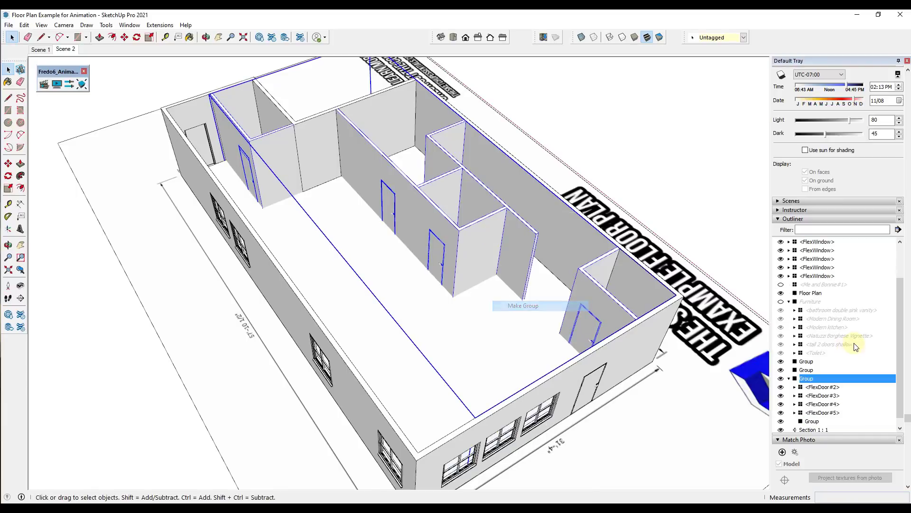
Rename the group of interior walls and doors as Interior Walls and hide it in the model
{"action": "right_click", "coordinate": [817, 379]}
{"action": "left_click", "coordinate": [824, 372]}
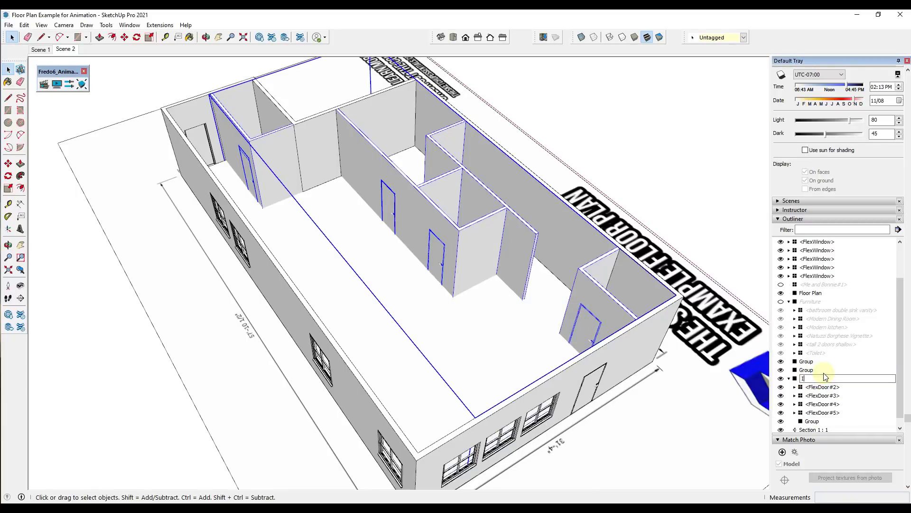
{"action": "key", "text": "Return"}
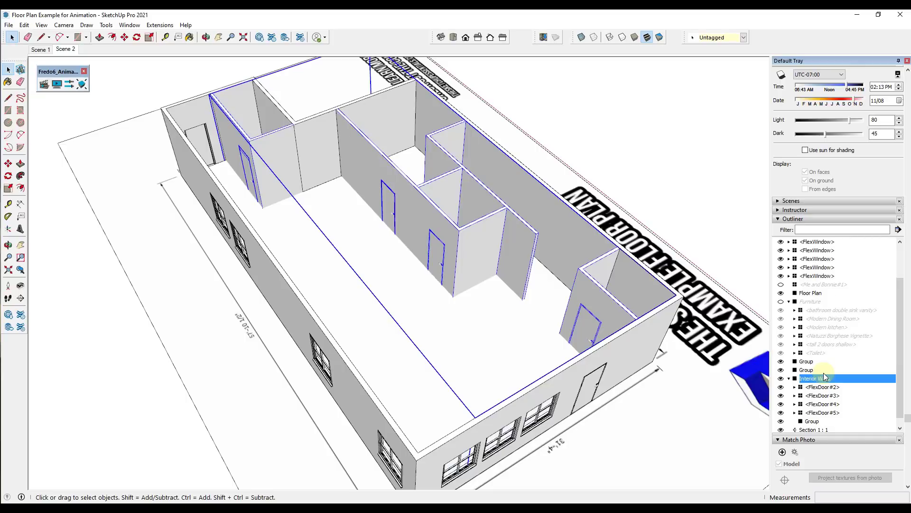
{"action": "left_click", "coordinate": [789, 378]}
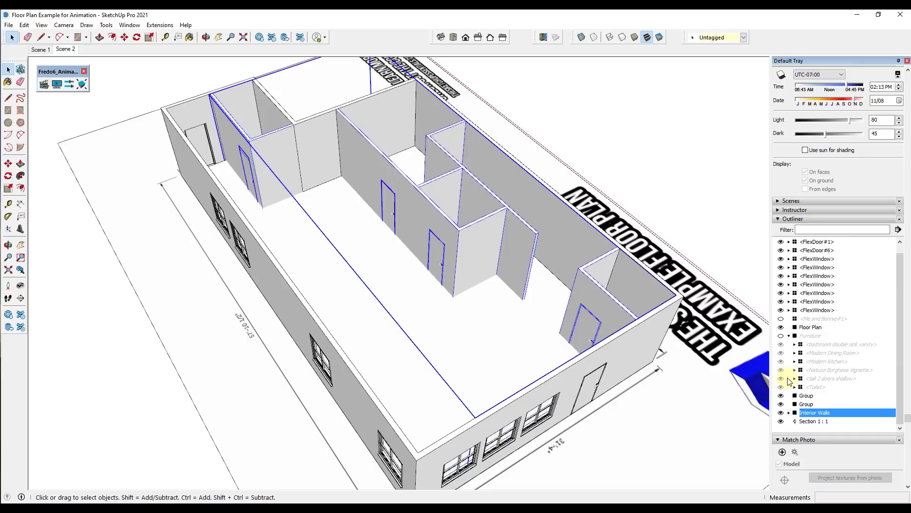
{"action": "left_click", "coordinate": [780, 413]}
Group the exterior walls together with all of their windows and exterior doors
{"action": "middle_click_drag", "start_coordinate": [562, 371], "coordinate": [279, 195]}
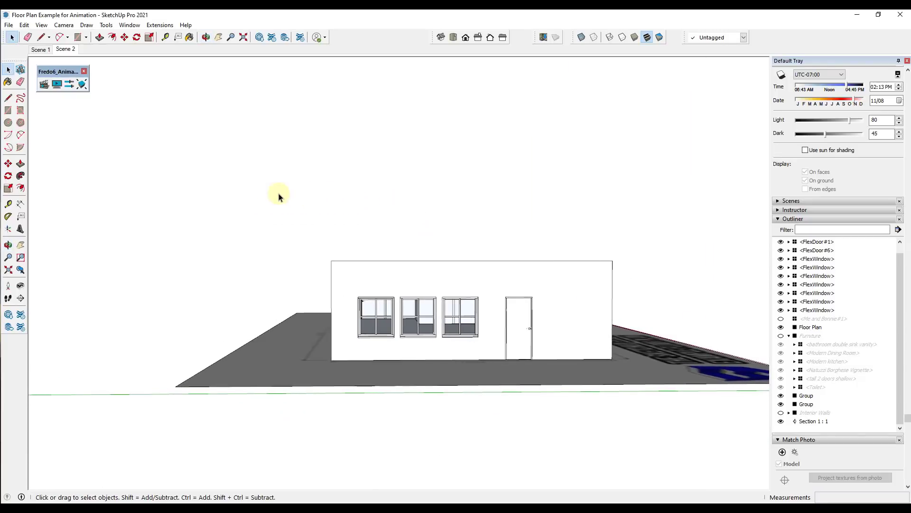
{"action": "left_click_drag", "start_coordinate": [279, 193], "coordinate": [660, 380]}
{"action": "middle_click_drag", "start_coordinate": [541, 374], "coordinate": [512, 434]}
{"action": "scroll", "coordinate": [533, 315], "scroll_direction": "up", "scroll_amount": 2}
{"action": "right_click", "coordinate": [541, 249]}
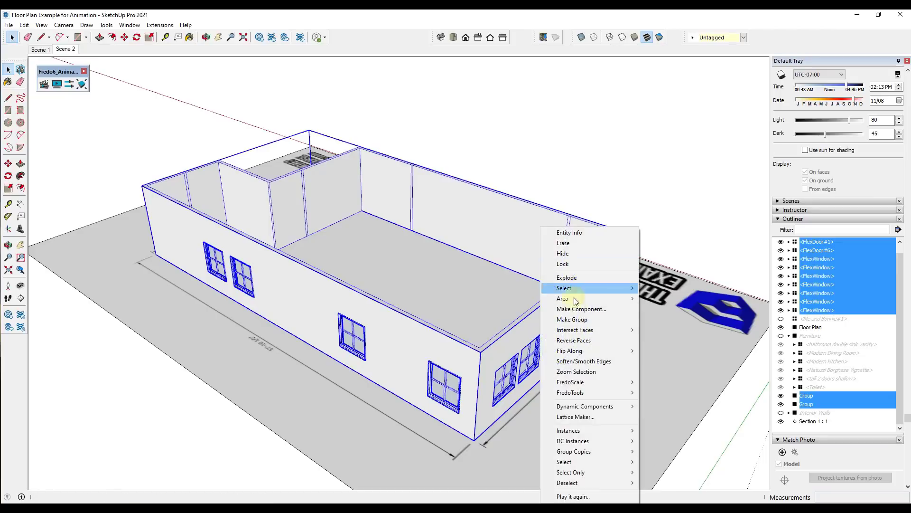
{"action": "left_click", "coordinate": [576, 318]}
Rename the group of exterior walls, windows and doors as Exterior Walls and hide it
{"action": "right_click", "coordinate": [809, 326]}
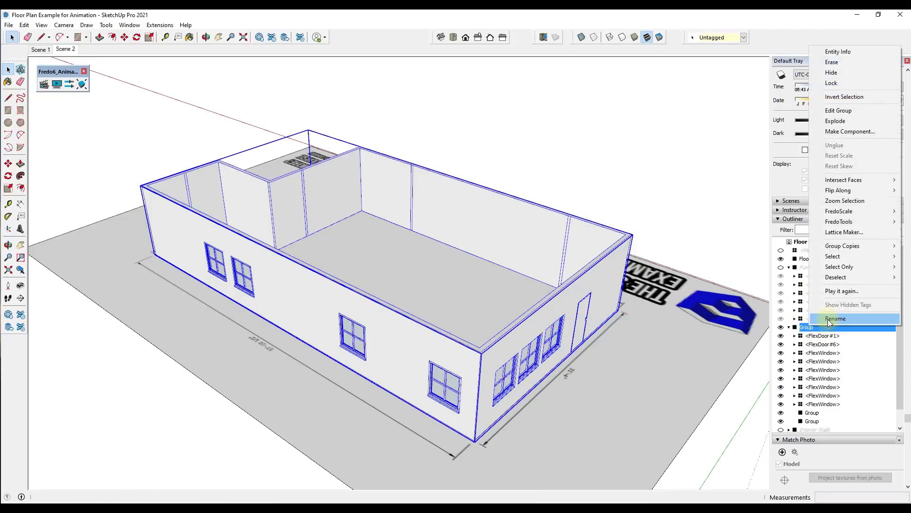
{"action": "left_click", "coordinate": [826, 378]}
{"action": "type", "text": "Exterior"}
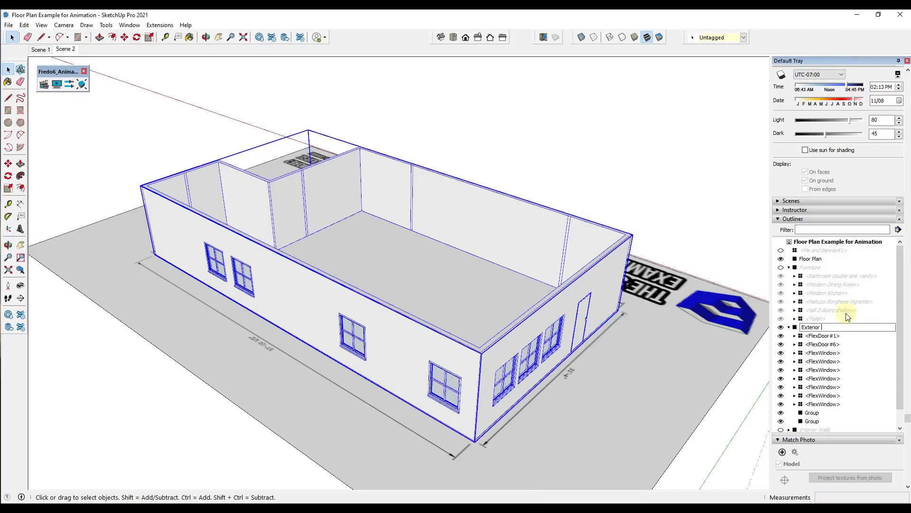
{"action": "type", "text": " Walls"}
{"action": "key", "text": "Return"}
{"action": "left_click", "coordinate": [781, 260]}
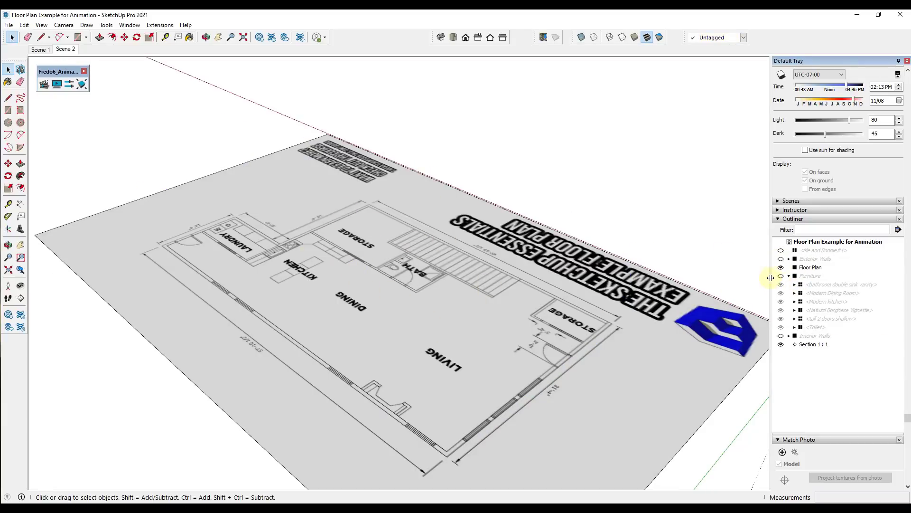
Unhide the wall and furniture groups, and raise the Floor Plan group about 12' 2 1/4" so it covers them
{"action": "left_click", "coordinate": [789, 277]}
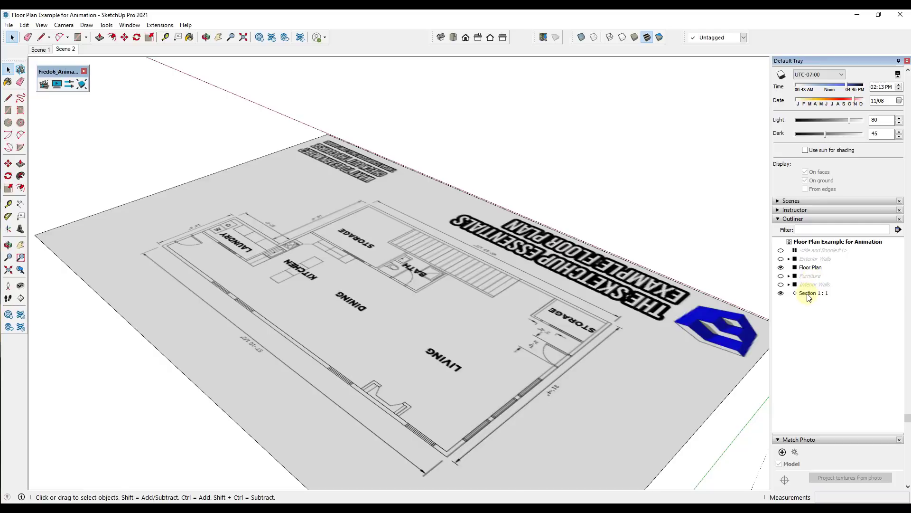
{"action": "left_click", "coordinate": [781, 259]}
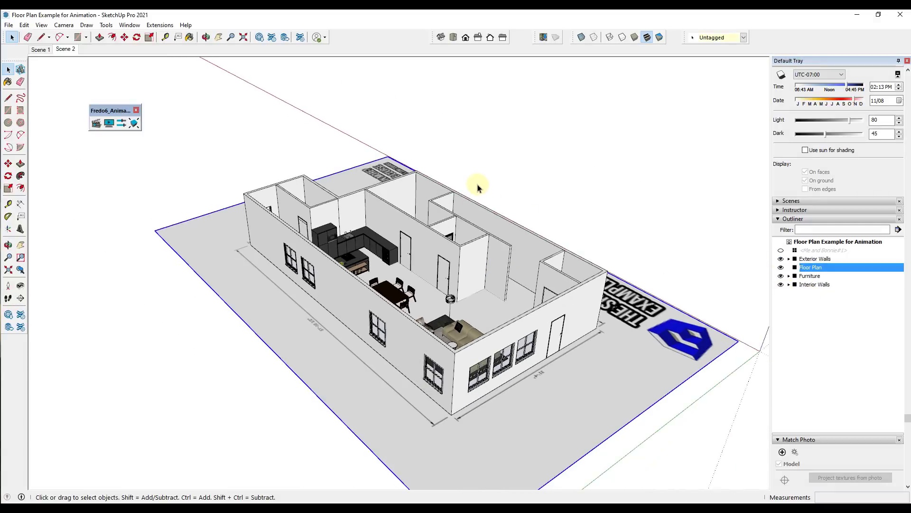
{"action": "key", "text": "m"}
{"action": "left_click", "coordinate": [627, 371]}
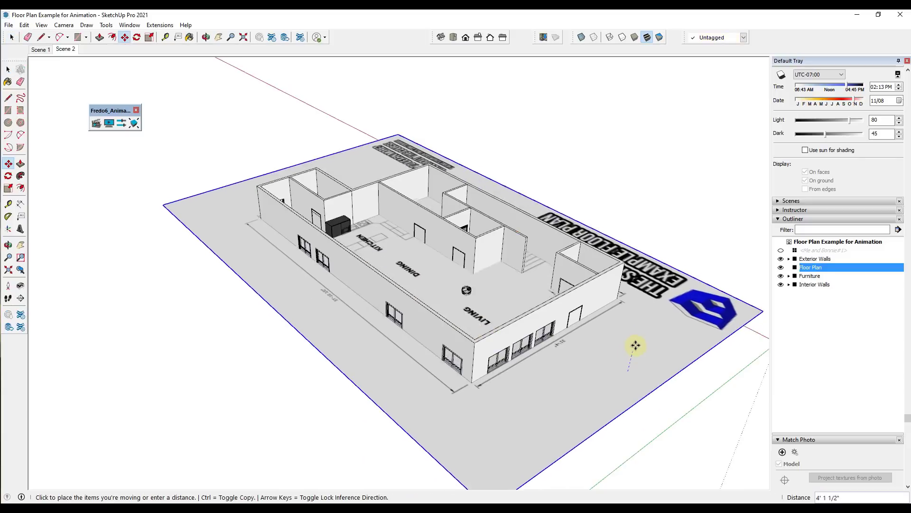
{"action": "left_click", "coordinate": [639, 312]}
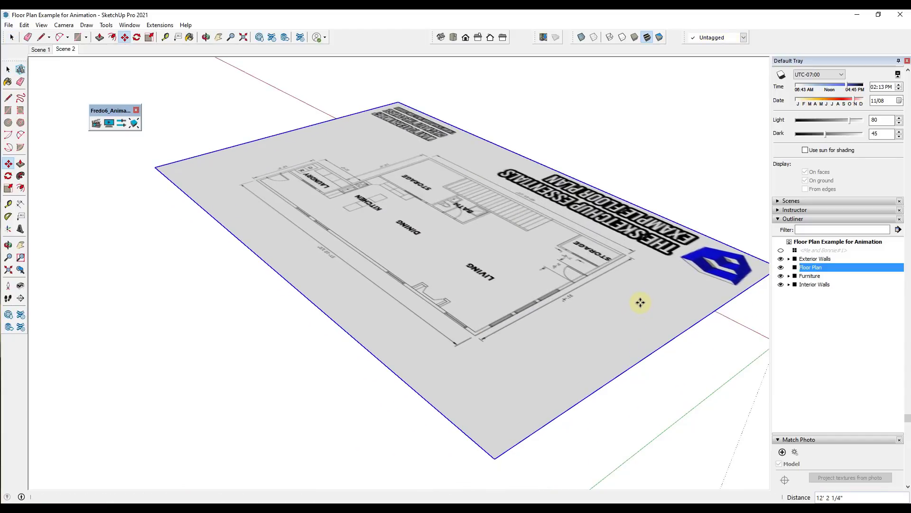
{"action": "key", "text": "space"}
Start a new film in Fredo6 Animator and insert a movement sequence at 0.0 s
{"action": "scroll", "coordinate": [459, 226], "scroll_direction": "up", "scroll_amount": 4}
{"action": "middle_click_drag", "start_coordinate": [459, 226], "coordinate": [466, 234]}
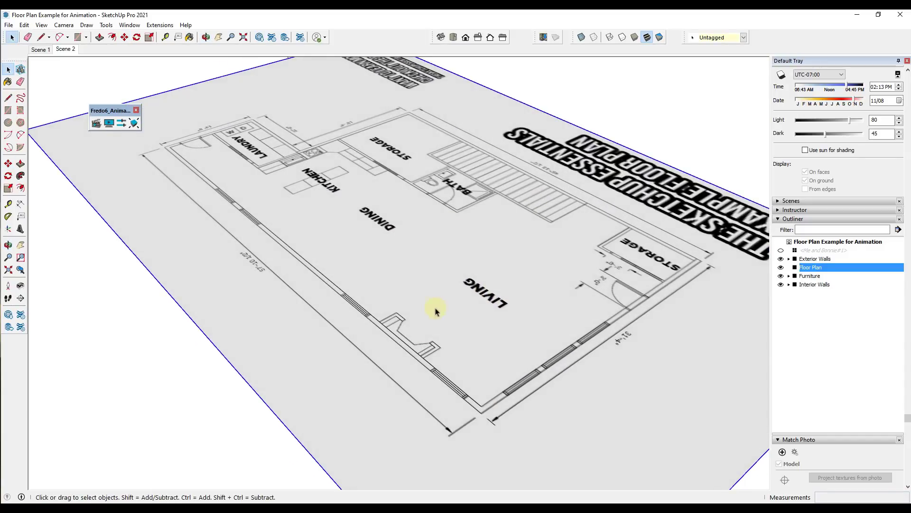
{"action": "scroll", "coordinate": [423, 295], "scroll_direction": "up", "scroll_amount": 1}
{"action": "scroll", "coordinate": [450, 197], "scroll_direction": "up", "scroll_amount": 3}
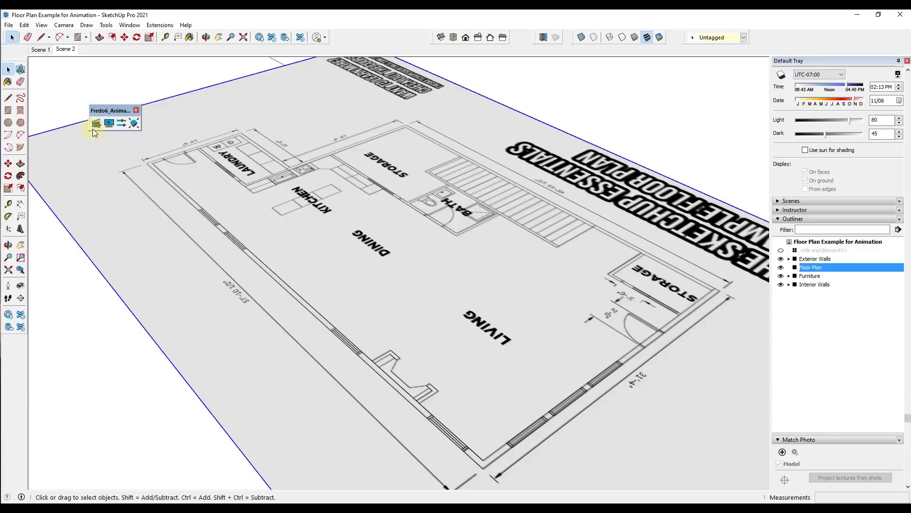
{"action": "left_click", "coordinate": [95, 124]}
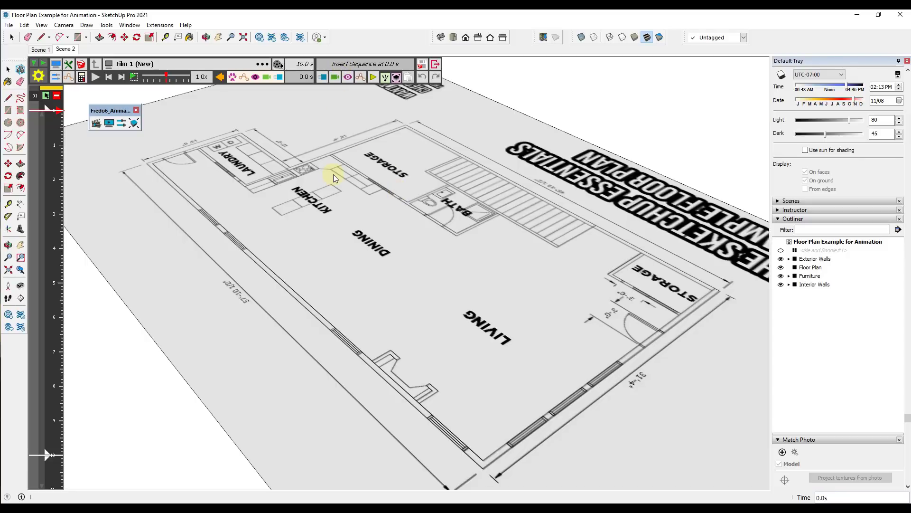
{"action": "left_click", "coordinate": [334, 90]}
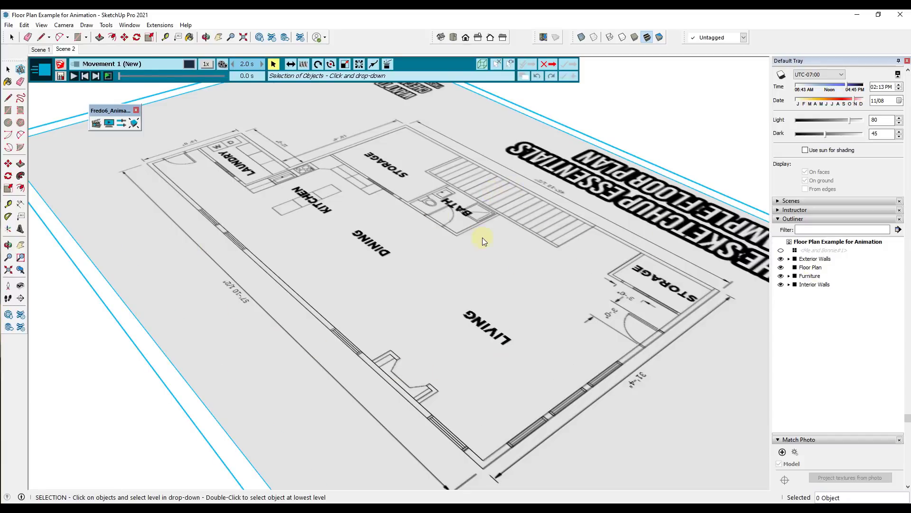
Choose the Exterior Walls group from below the raised floor plan as the object of the movement
{"action": "scroll", "coordinate": [482, 237], "scroll_direction": "down", "scroll_amount": 5}
{"action": "middle_click_drag", "start_coordinate": [484, 290], "coordinate": [502, 138]}
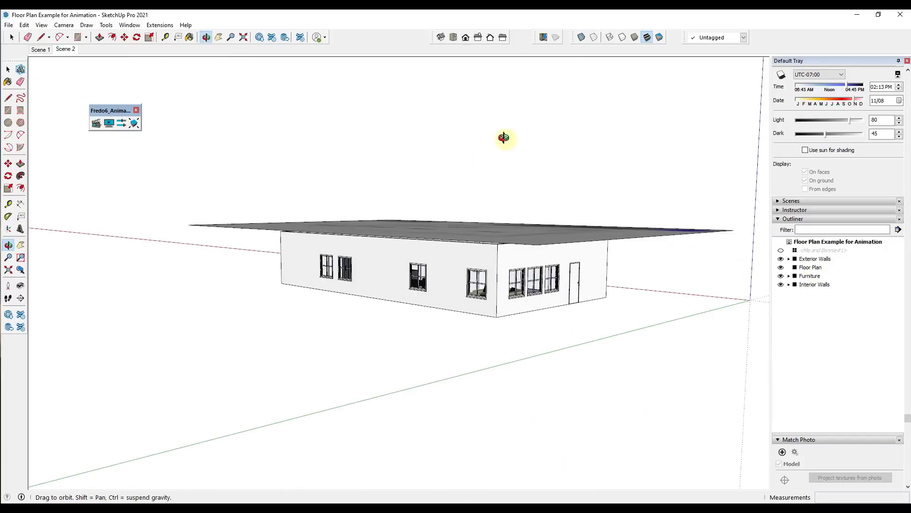
{"action": "left_click", "coordinate": [489, 258]}
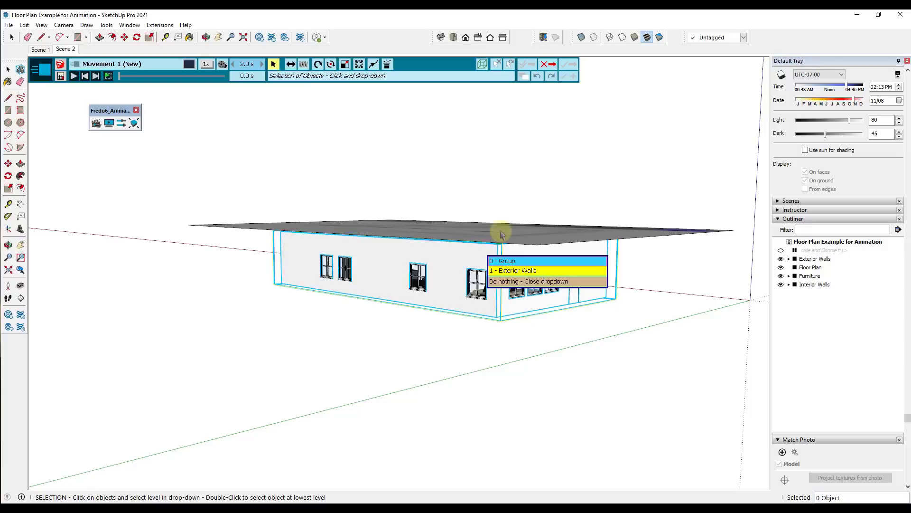
{"action": "left_click", "coordinate": [512, 271]}
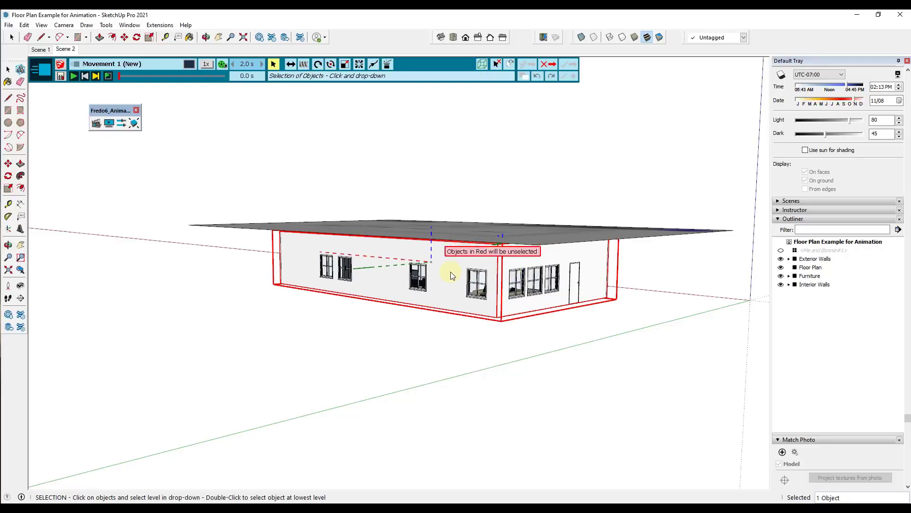
Translate the exterior walls 12' 2 1/4" straight up onto the floor plan over 2.0 s and record the movement
{"action": "left_click", "coordinate": [291, 65]}
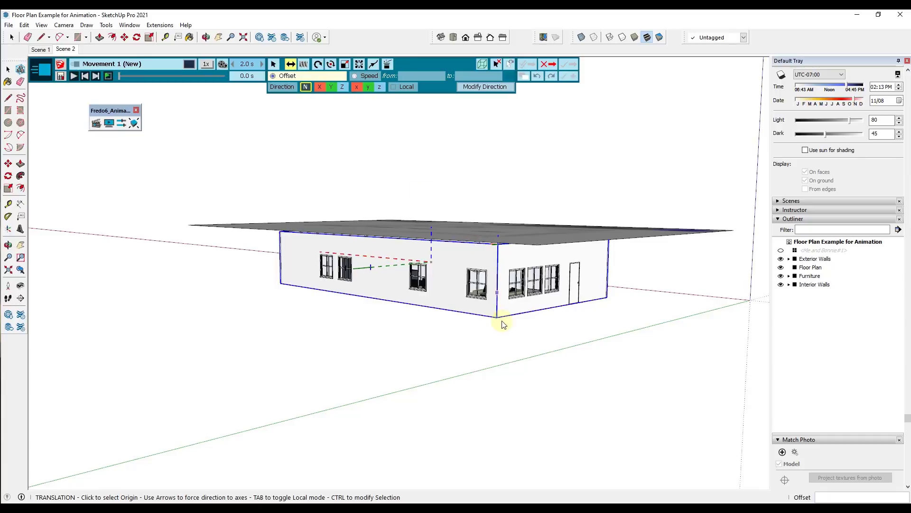
{"action": "left_click_drag", "start_coordinate": [497, 318], "coordinate": [513, 241]}
{"action": "middle_click_drag", "start_coordinate": [513, 241], "coordinate": [491, 269]}
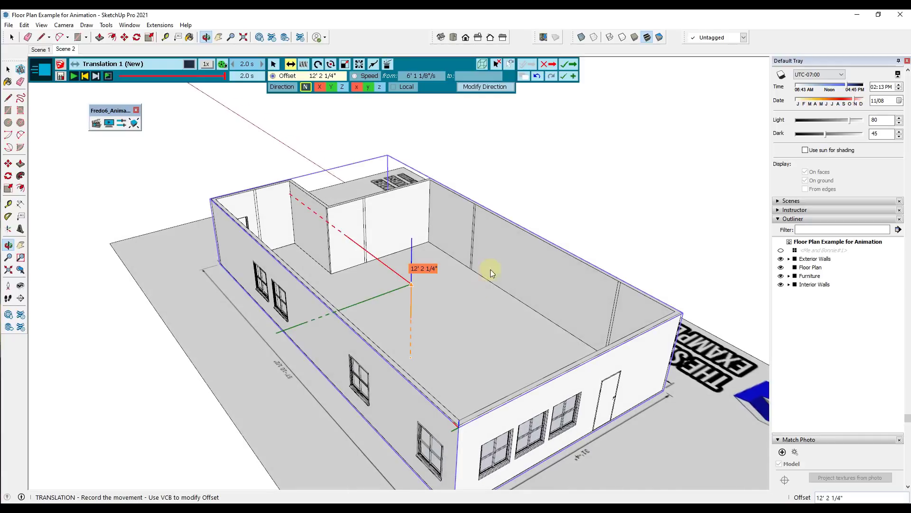
{"action": "left_click", "coordinate": [572, 65]}
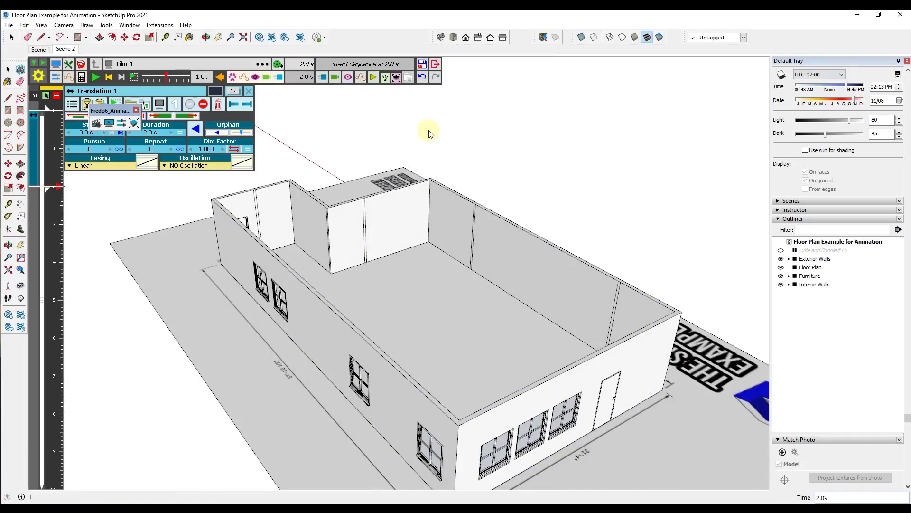
Move the Animator toolbar clear of the sequence settings and play the film from 0.0 s
{"action": "left_click_drag", "start_coordinate": [110, 110], "coordinate": [313, 108]}
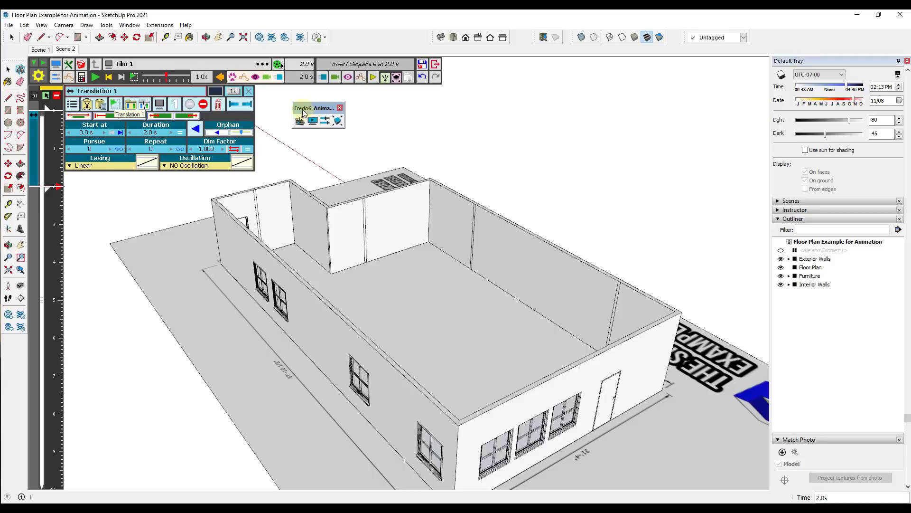
{"action": "left_click", "coordinate": [55, 110]}
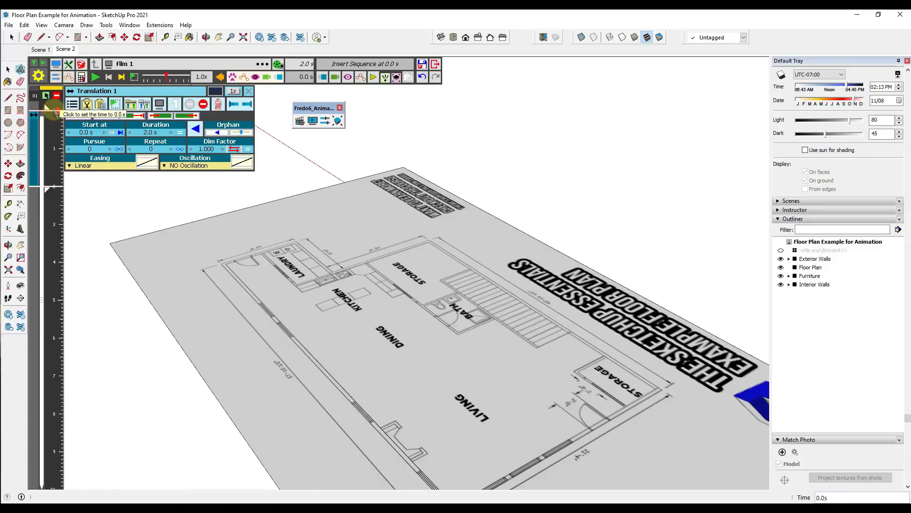
{"action": "left_click", "coordinate": [95, 77]}
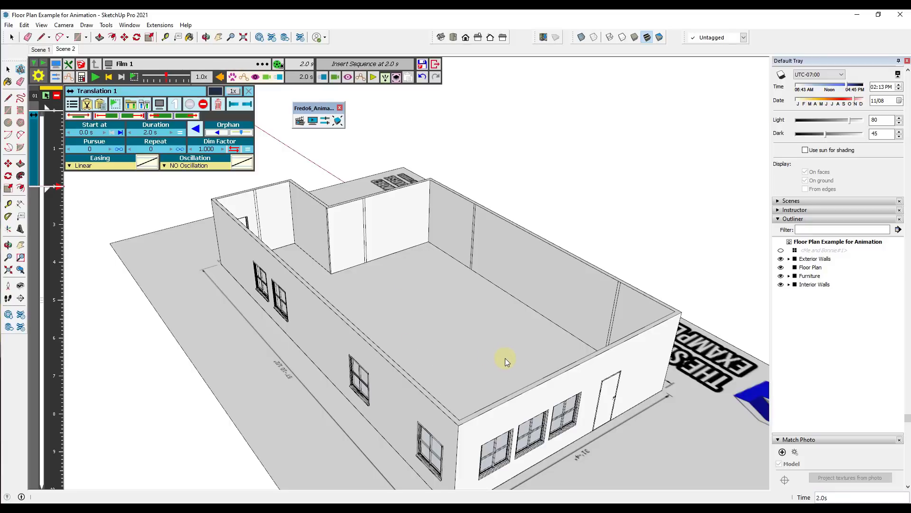
Insert a new movement at 2.0 s and choose the Interior Walls group below the floor plan as its object
{"action": "left_click", "coordinate": [323, 79]}
{"action": "left_click", "coordinate": [354, 92]}
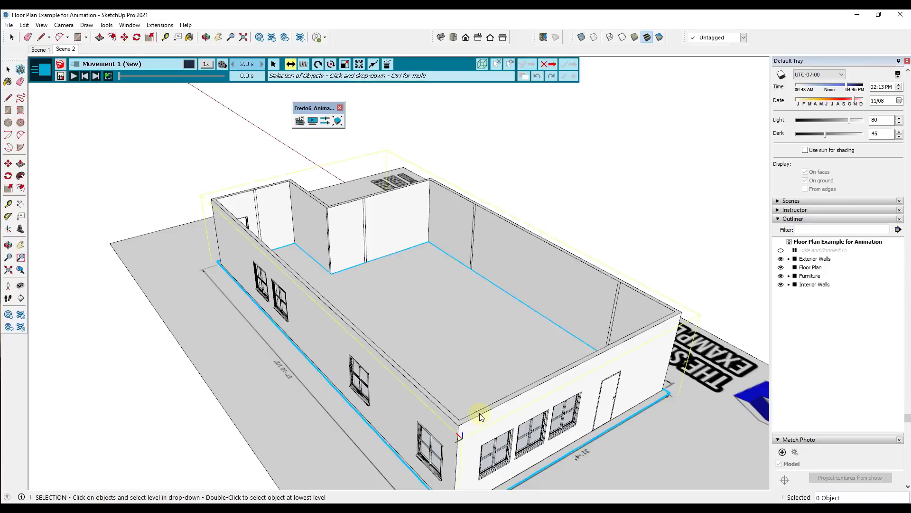
{"action": "key", "text": "o"}
{"action": "left_click_drag", "start_coordinate": [479, 413], "coordinate": [434, 213]}
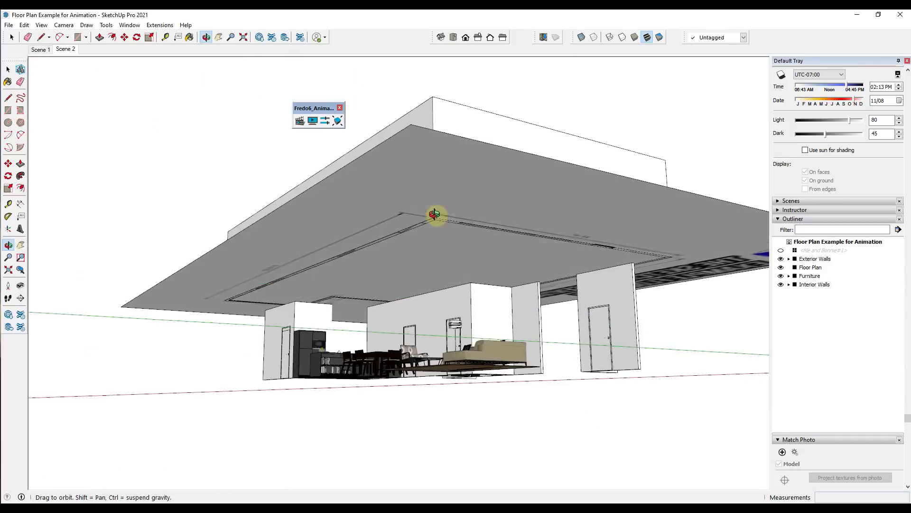
{"action": "left_click", "coordinate": [493, 310]}
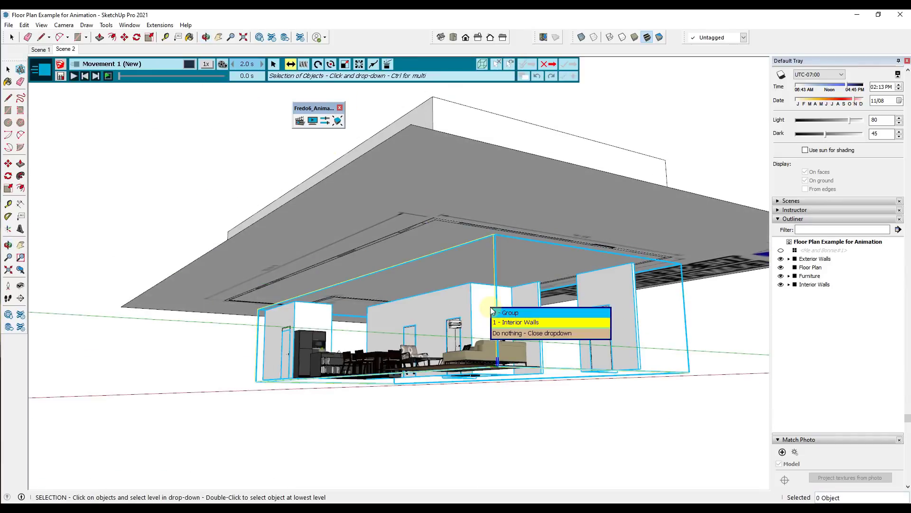
{"action": "left_click", "coordinate": [512, 323]}
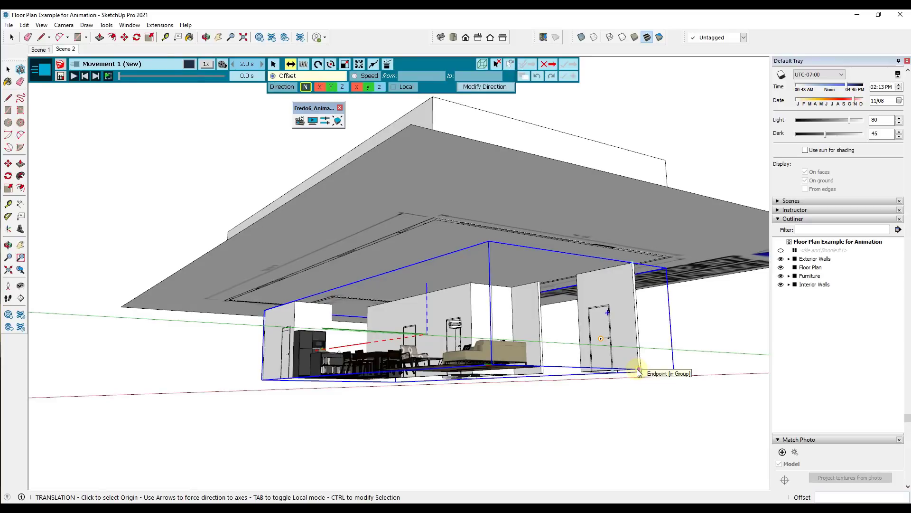
Record a 12' 3 1/4" translation of the interior walls straight up onto the floor plan and play the film from 0.0 s
{"action": "left_click", "coordinate": [639, 372]}
{"action": "middle_click_drag", "start_coordinate": [627, 309], "coordinate": [635, 394]}
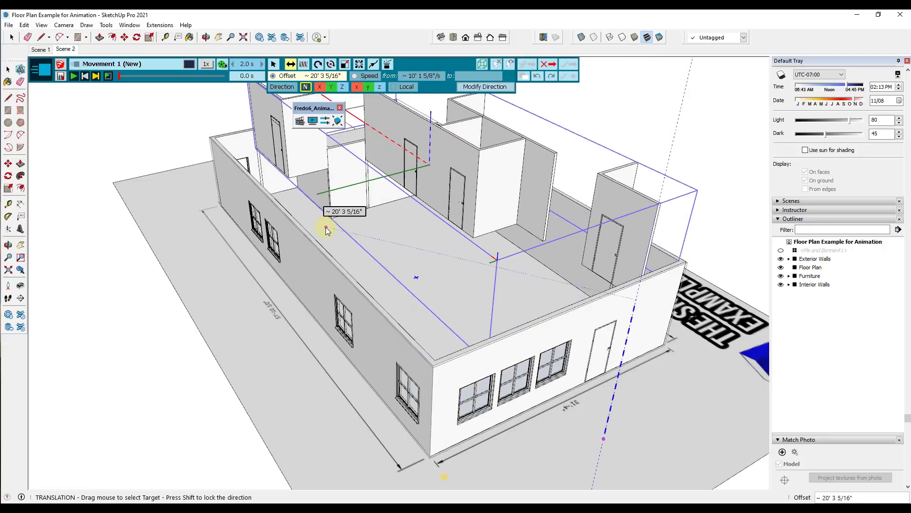
{"action": "left_click", "coordinate": [332, 222]}
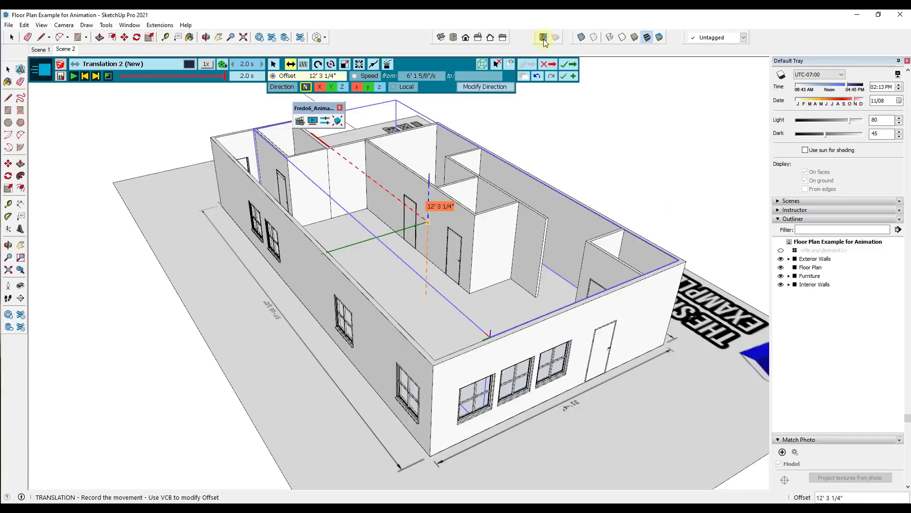
{"action": "left_click", "coordinate": [570, 70]}
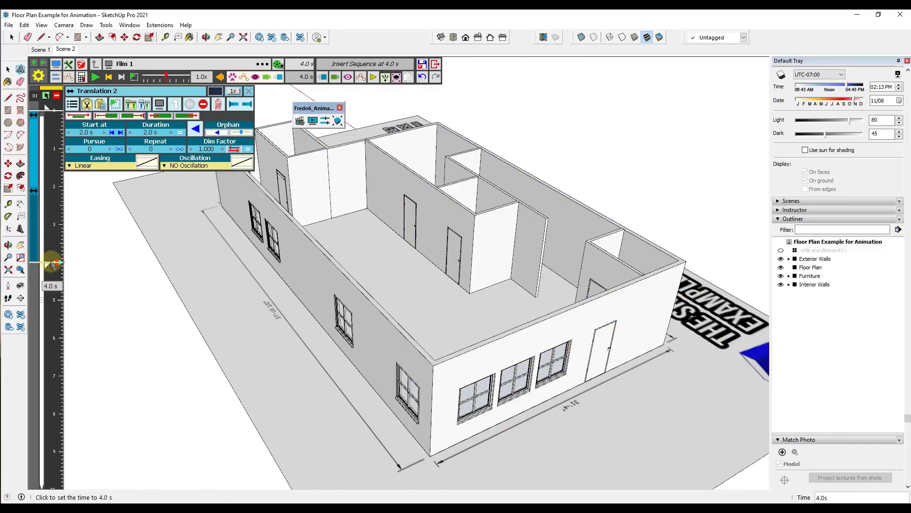
{"action": "left_click_drag", "start_coordinate": [52, 264], "coordinate": [53, 111]}
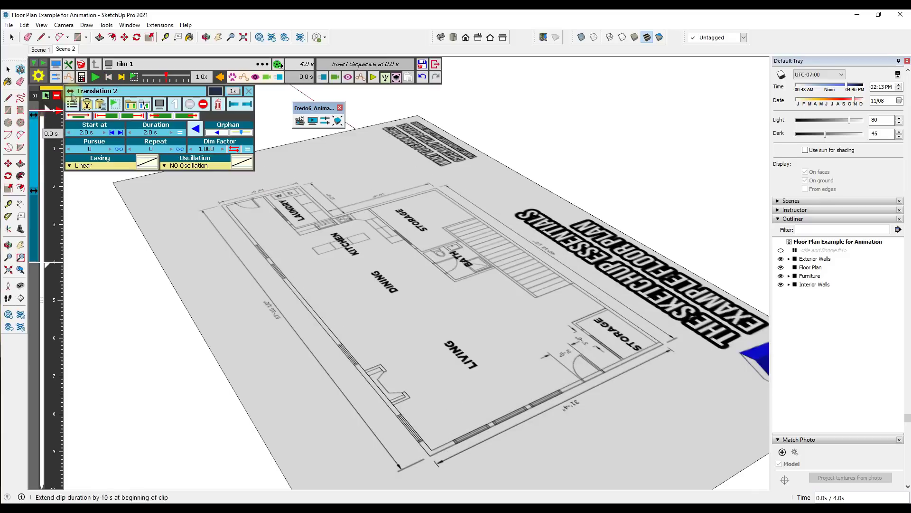
{"action": "left_click", "coordinate": [95, 77]}
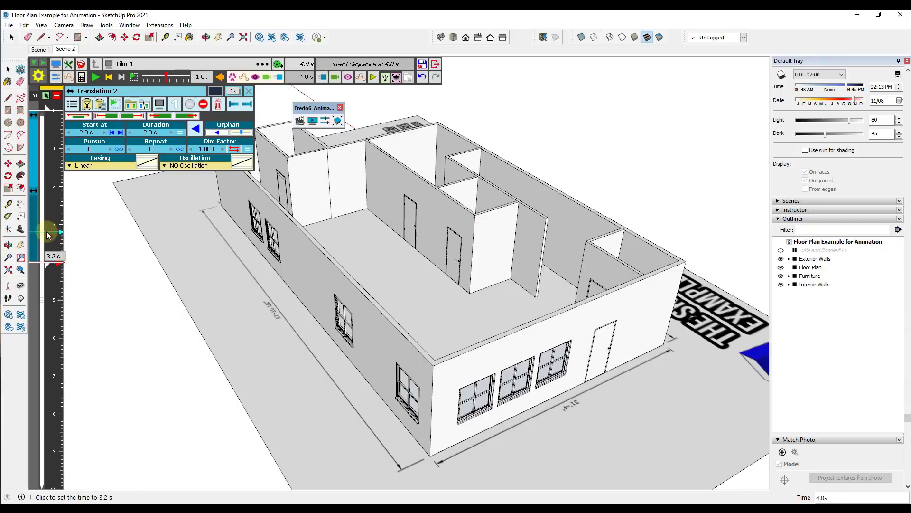
Shift the interior walls' translation on the timeline to start at 1.0 s and replay the film from the beginning
{"action": "mouse_move", "coordinate": [33, 220]}
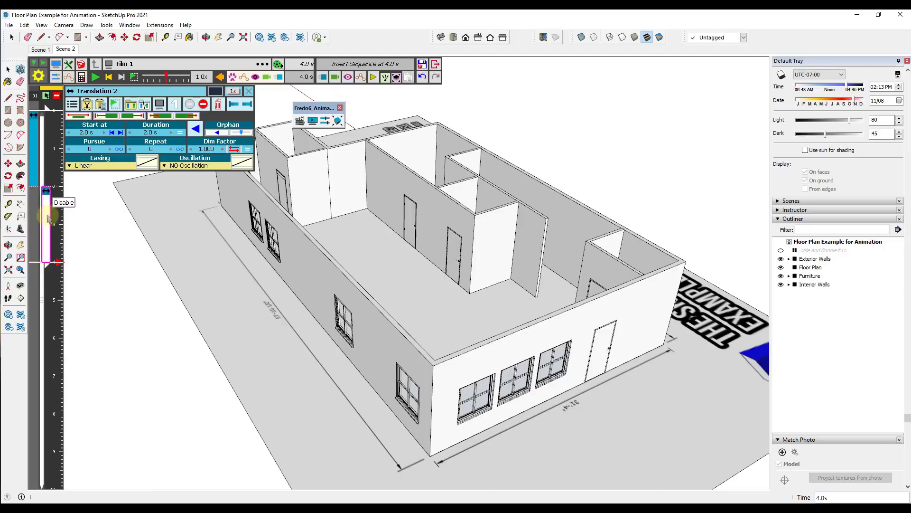
{"action": "left_click_drag", "start_coordinate": [47, 203], "coordinate": [36, 181]}
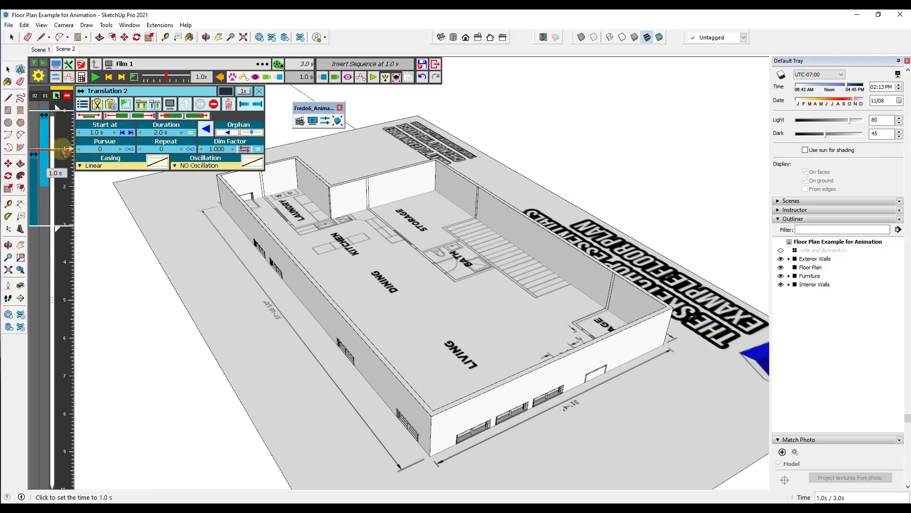
{"action": "left_click", "coordinate": [60, 113]}
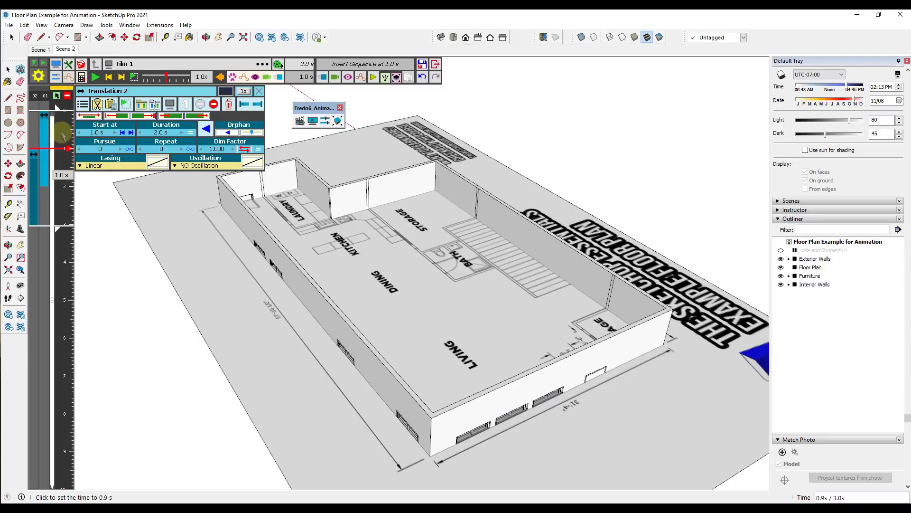
{"action": "left_click", "coordinate": [95, 77]}
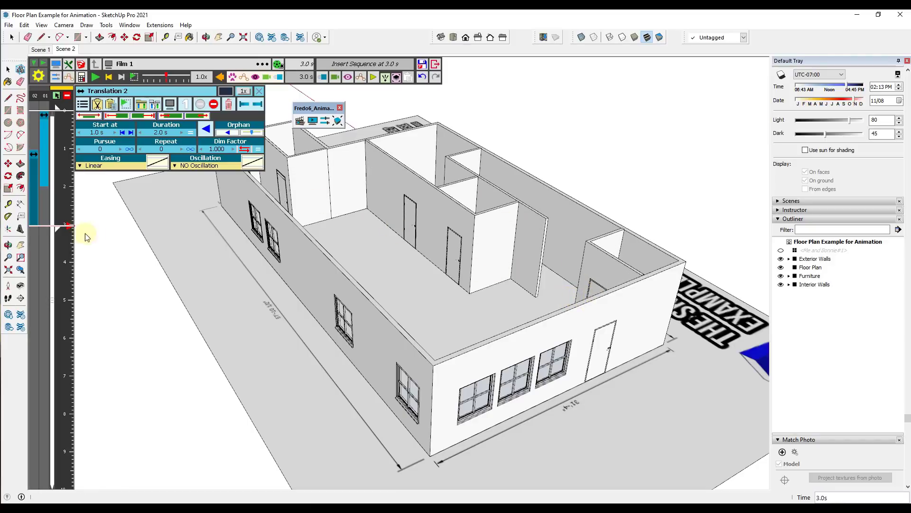
Insert a new movement at 3.0 s and choose the whole Furniture group below the floor plan as its object
{"action": "left_click", "coordinate": [324, 78]}
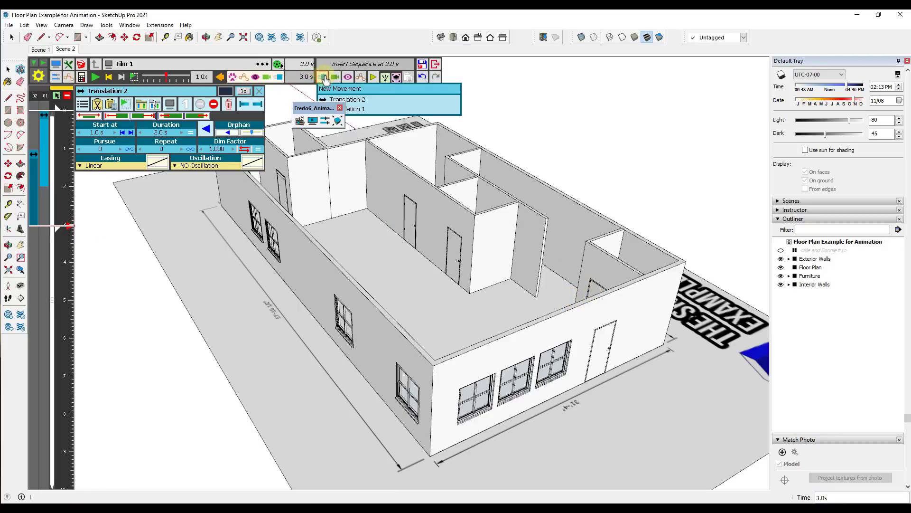
{"action": "left_click", "coordinate": [340, 88]}
{"action": "middle_click_drag", "start_coordinate": [404, 264], "coordinate": [418, 209]}
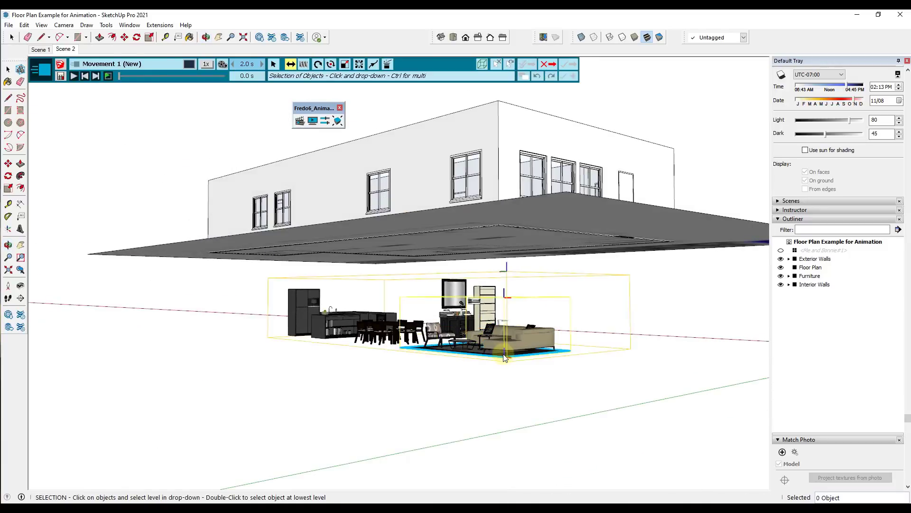
{"action": "left_click", "coordinate": [505, 357]}
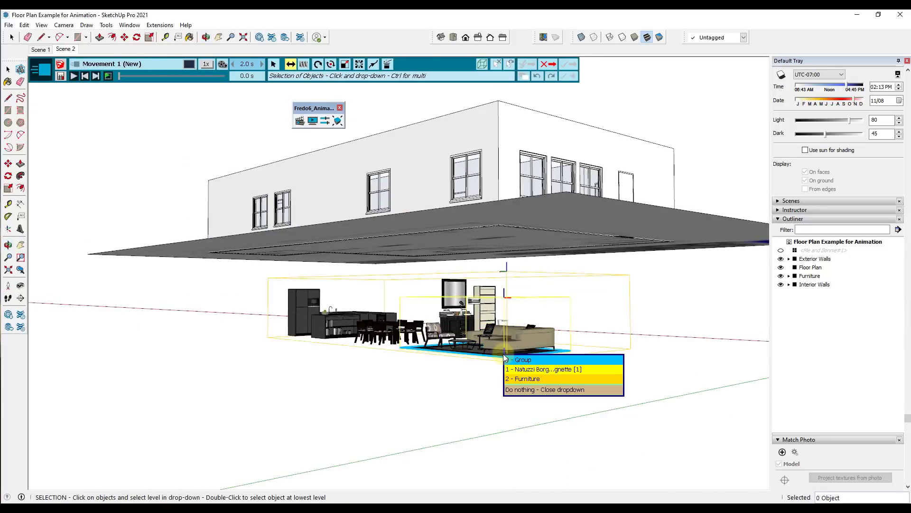
{"action": "left_click", "coordinate": [532, 379]}
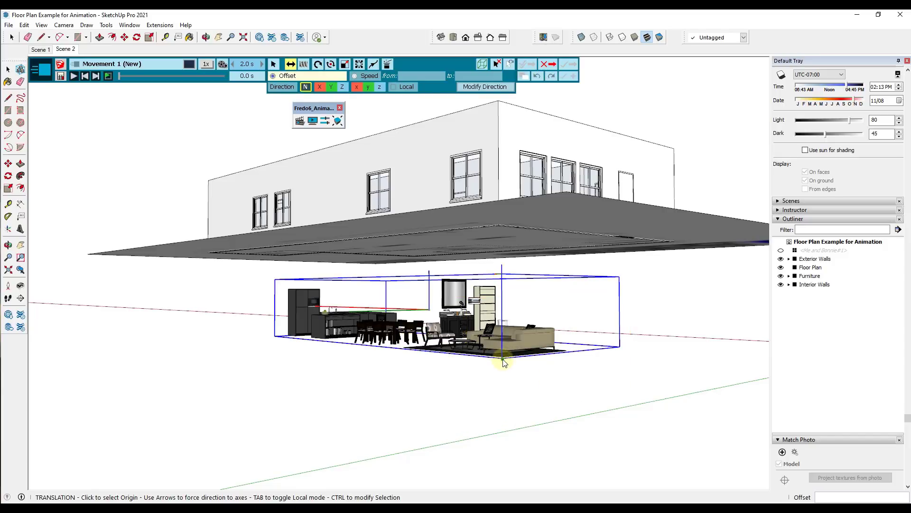
Translate the furniture about 12' 2 5/8" straight up from the rug's corner to floor level over 2.0 s and record the movement
{"action": "scroll", "coordinate": [504, 363], "scroll_direction": "up", "scroll_amount": 6}
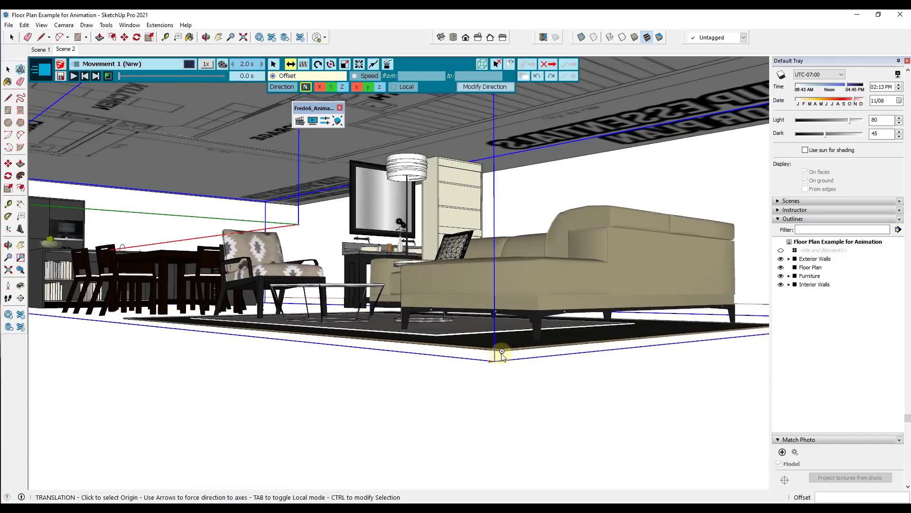
{"action": "left_click", "coordinate": [502, 355]}
{"action": "scroll", "coordinate": [503, 360], "scroll_direction": "down", "scroll_amount": 5}
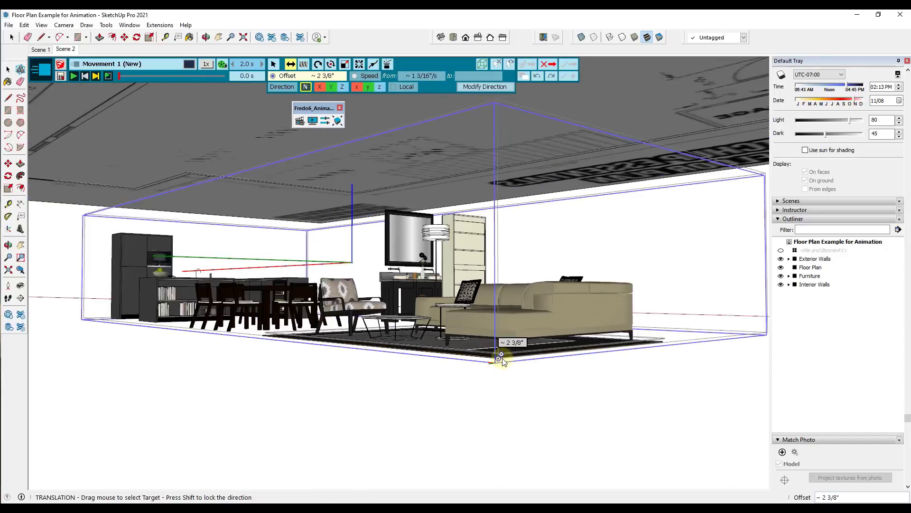
{"action": "scroll", "coordinate": [503, 358], "scroll_direction": "down", "scroll_amount": 6}
{"action": "mouse_move", "coordinate": [494, 346]}
{"action": "middle_mouse_down"}
{"action": "mouse_move", "coordinate": [494, 443]}
{"action": "mouse_move", "coordinate": [505, 336]}
{"action": "middle_mouse_up"}
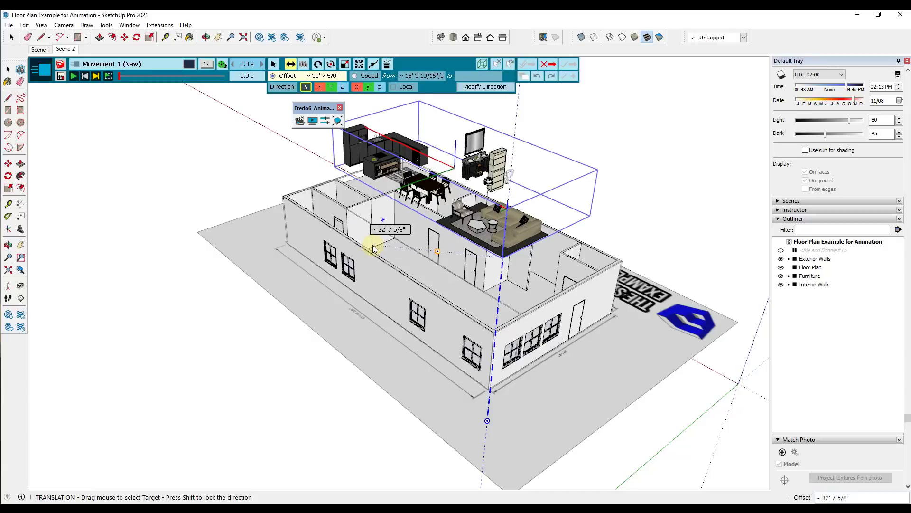
{"action": "scroll", "coordinate": [375, 250], "scroll_direction": "up", "scroll_amount": 5}
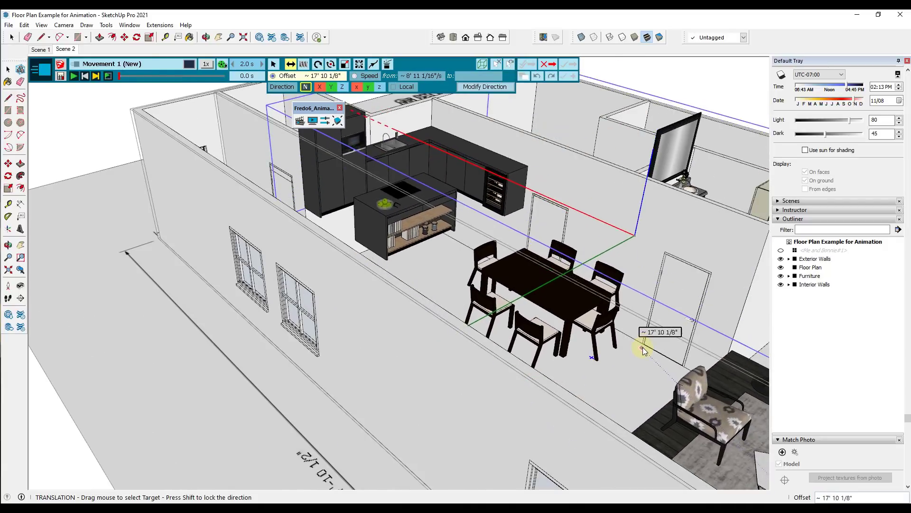
{"action": "left_click", "coordinate": [646, 346]}
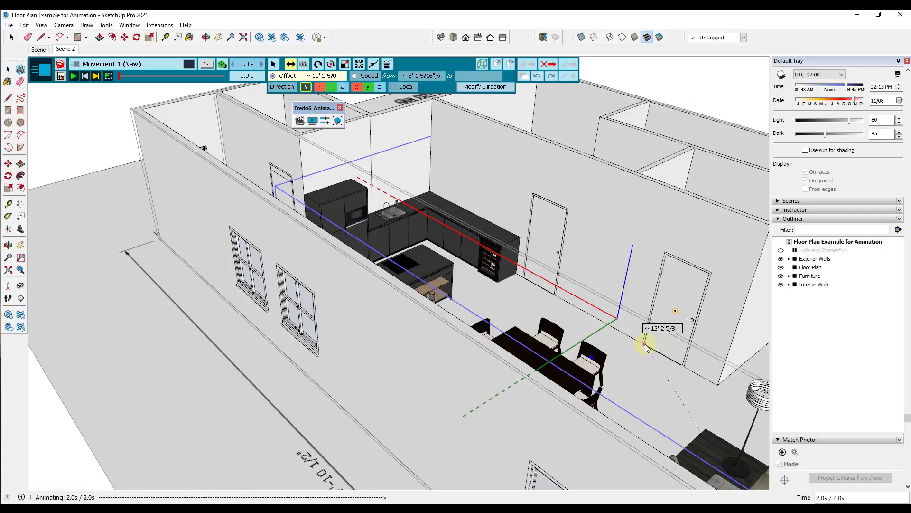
{"action": "scroll", "coordinate": [304, 257], "scroll_direction": "down", "scroll_amount": 5}
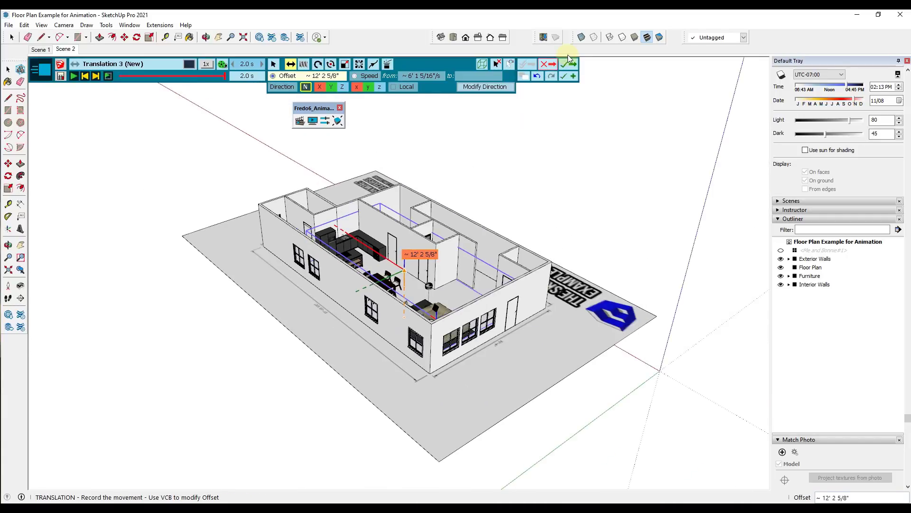
{"action": "left_click", "coordinate": [568, 67]}
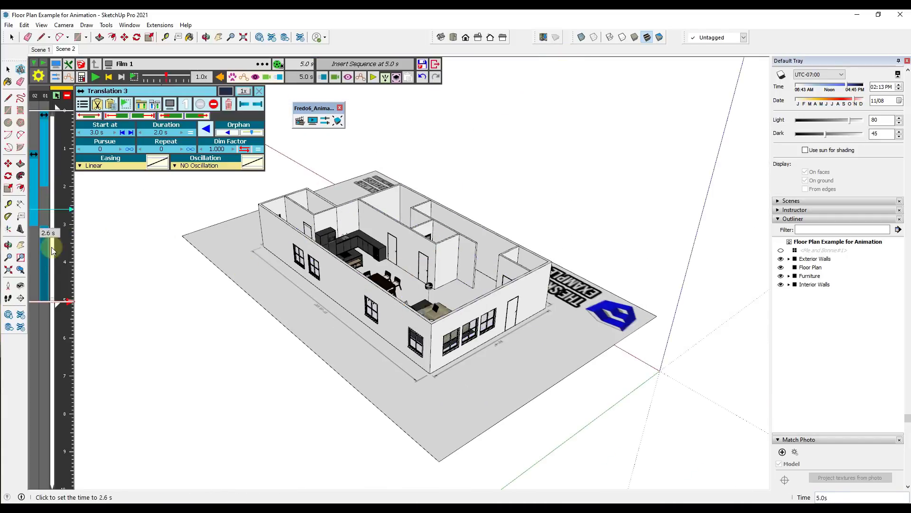
Shift the furniture's translation on the timeline to start at 2.6 s and play the film from 0.0 s
{"action": "left_click_drag", "start_coordinate": [44, 261], "coordinate": [44, 243]}
{"action": "left_click", "coordinate": [66, 152]}
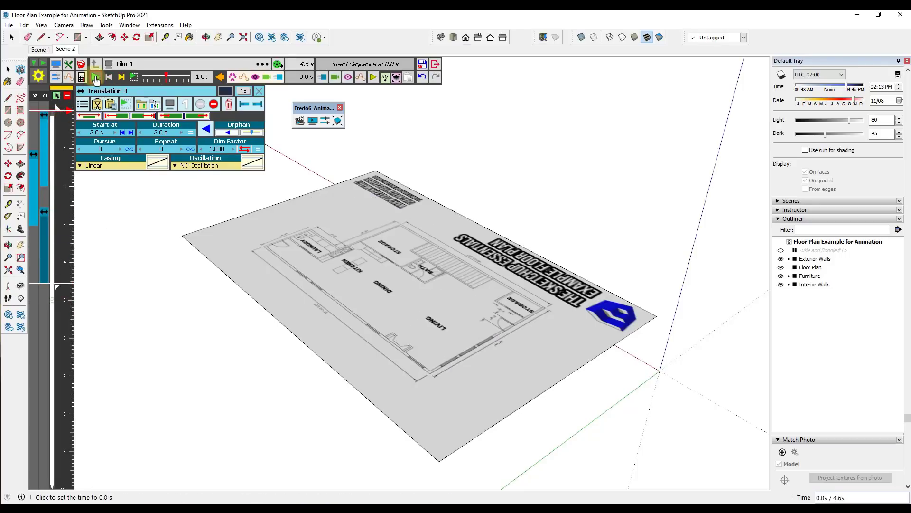
{"action": "left_click", "coordinate": [95, 77]}
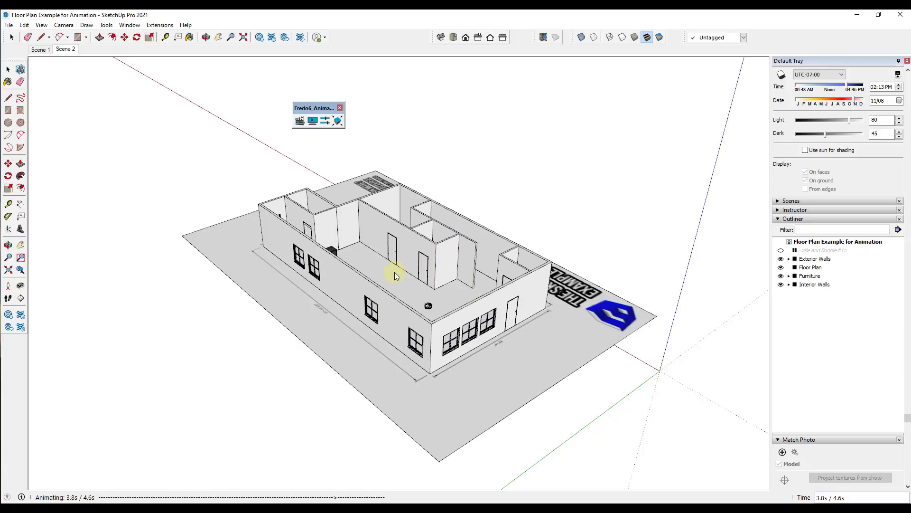
{"action": "scroll", "coordinate": [427, 318], "scroll_direction": "up", "scroll_amount": 4}
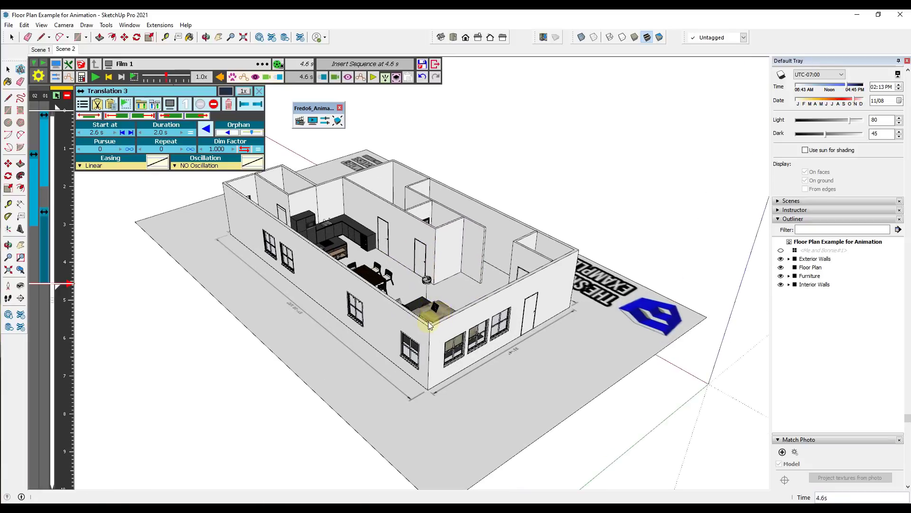
{"action": "middle_click_drag", "start_coordinate": [427, 317], "coordinate": [388, 346]}
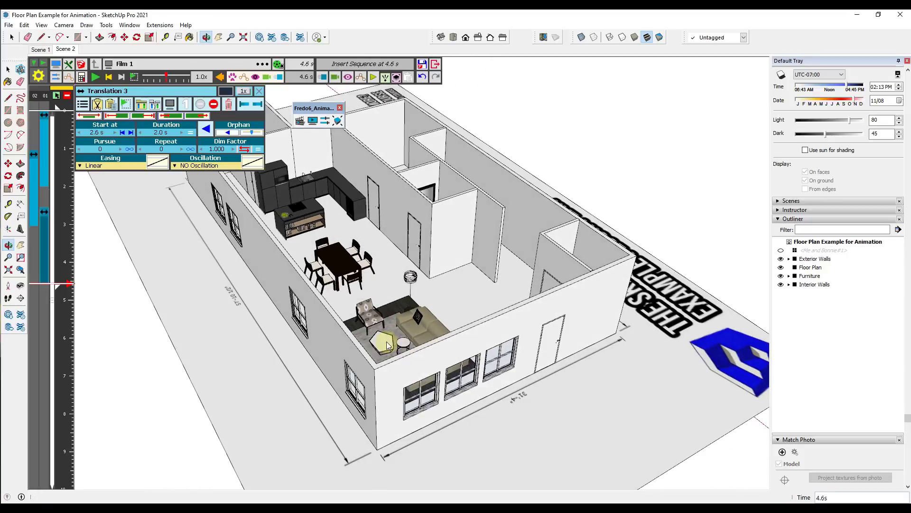
Set the duration of the exterior walls' translation to 4 seconds
{"action": "mouse_move", "coordinate": [38, 204]}
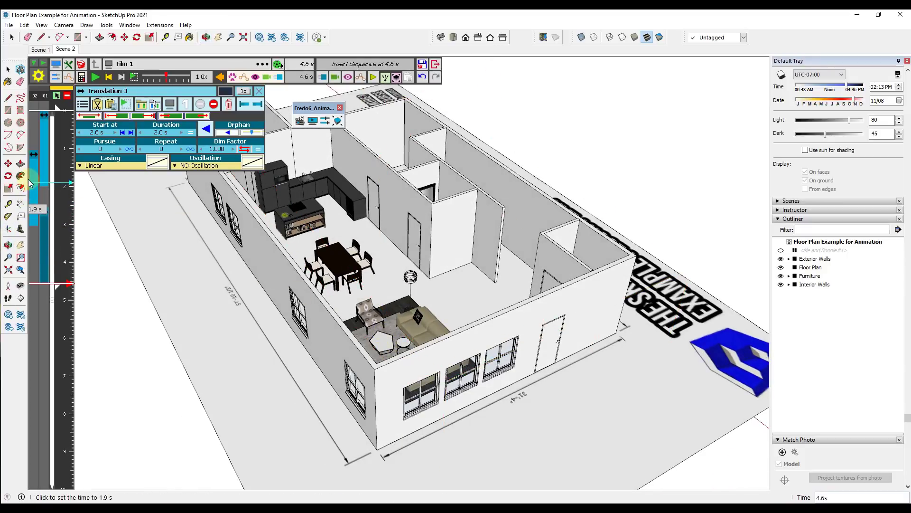
{"action": "mouse_move", "coordinate": [32, 184]}
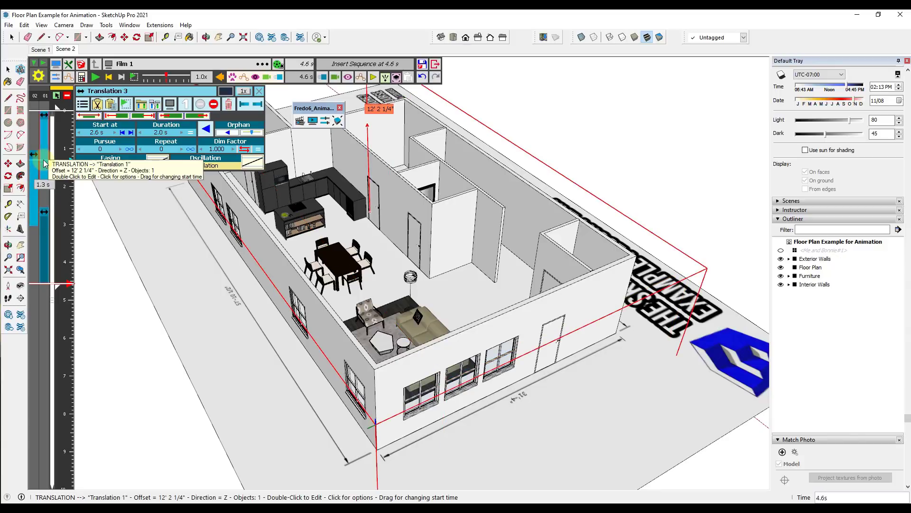
{"action": "left_click", "coordinate": [44, 164]}
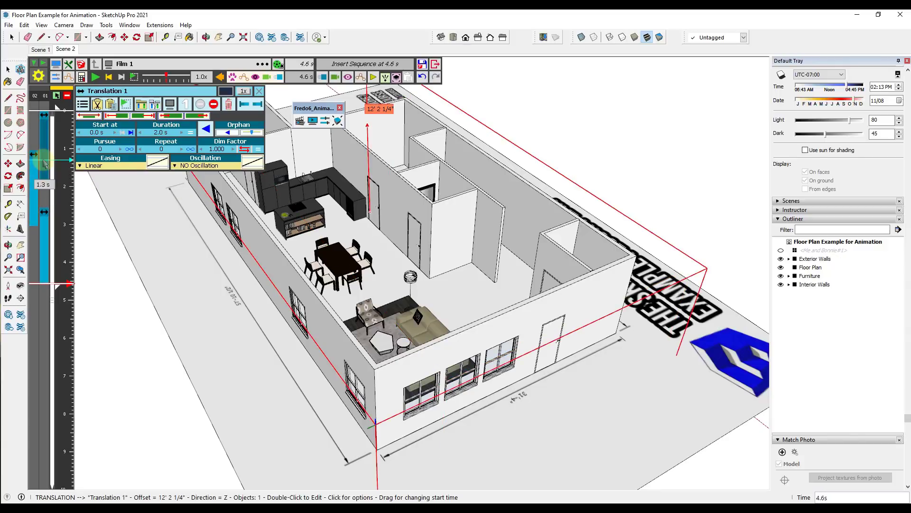
{"action": "left_click", "coordinate": [167, 133]}
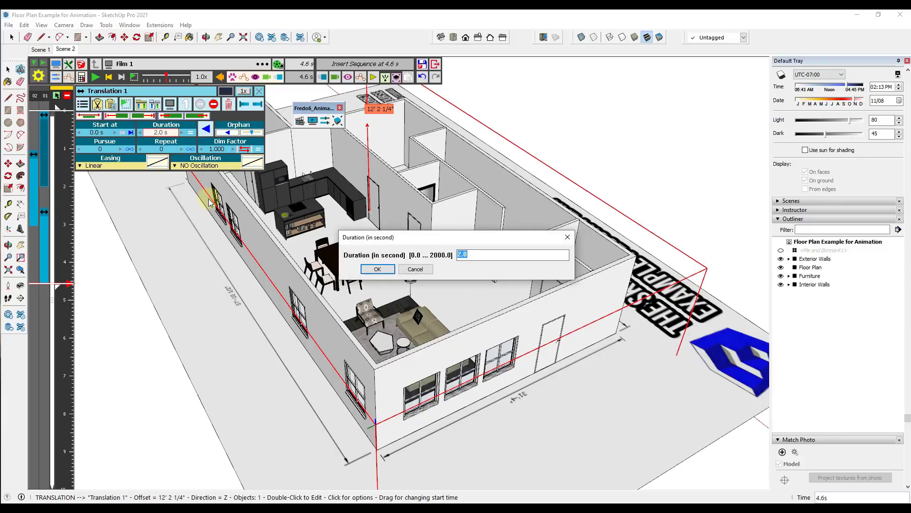
{"action": "type", "text": "4"}
{"action": "key", "text": "Return"}
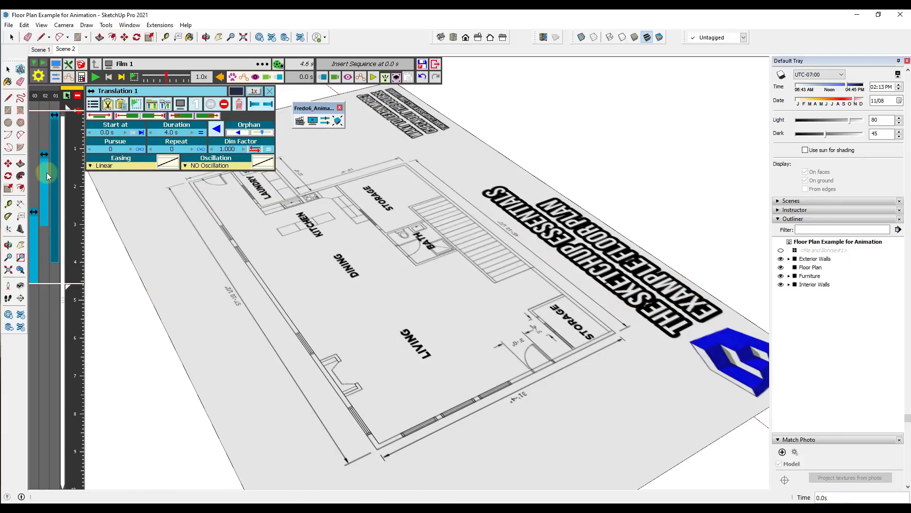
Set the duration of the interior walls' translation to 4 seconds
{"action": "left_click", "coordinate": [45, 181]}
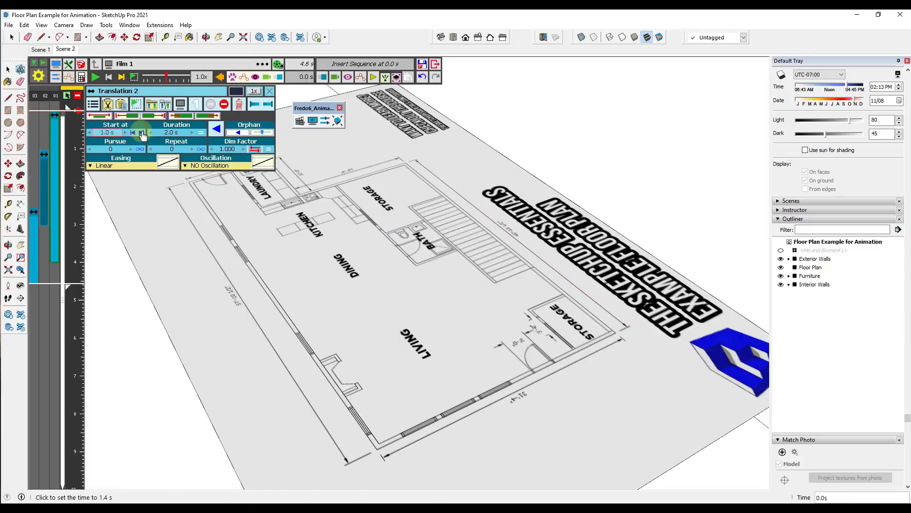
{"action": "left_click", "coordinate": [170, 132]}
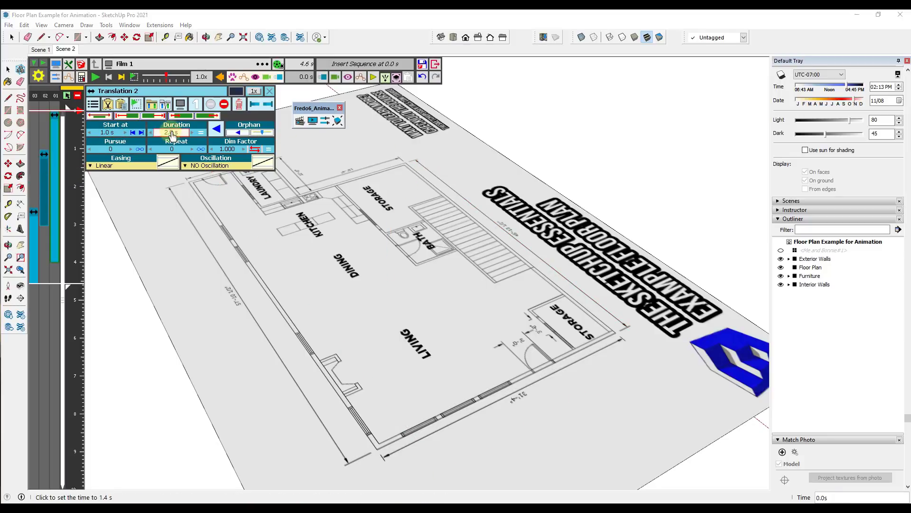
{"action": "type", "text": "4"}
{"action": "key", "text": "Return"}
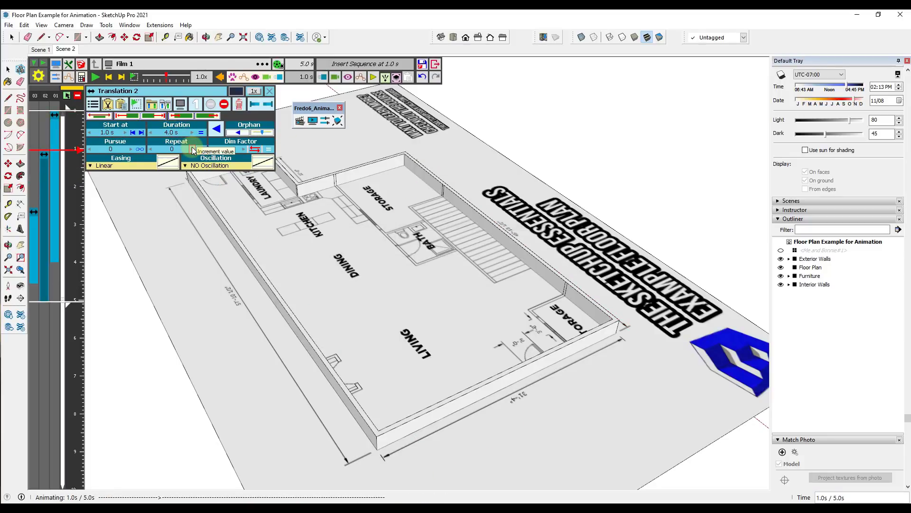
Set the duration of the furniture's translation to 4 seconds
{"action": "left_click", "coordinate": [34, 245]}
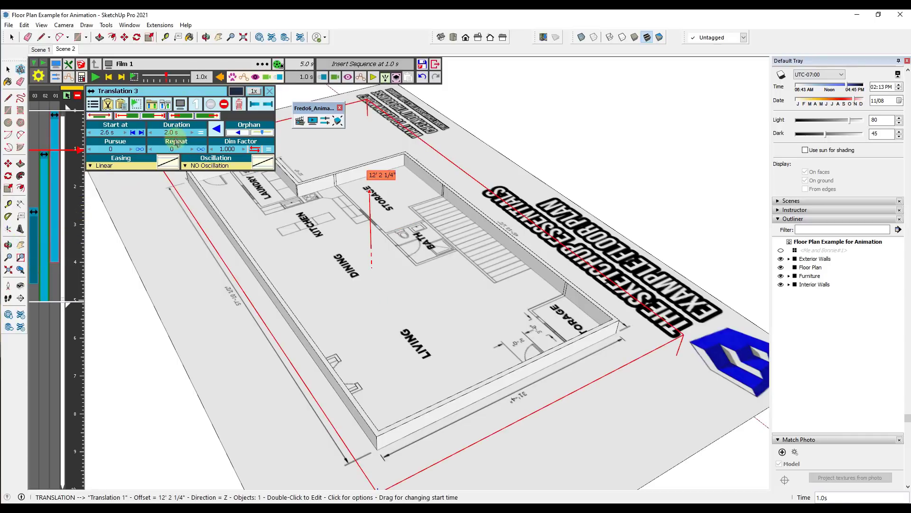
{"action": "left_click", "coordinate": [182, 133]}
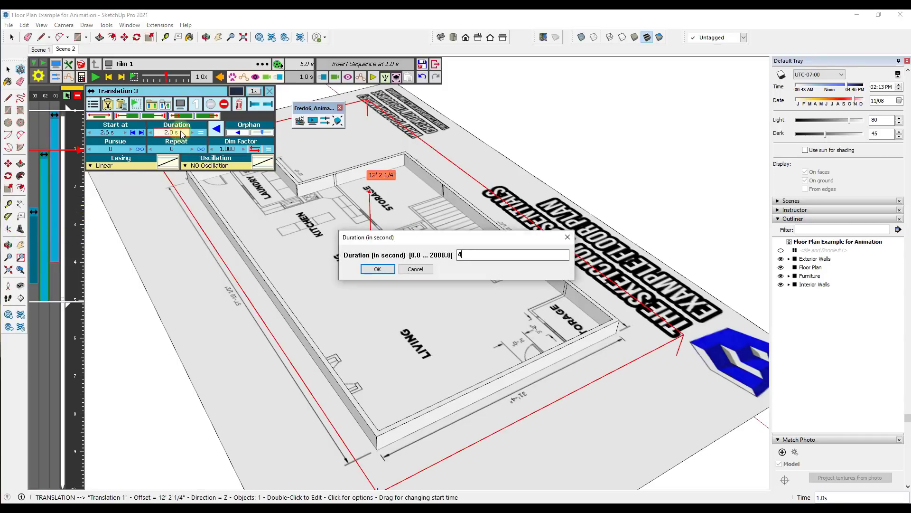
{"action": "type", "text": "4"}
{"action": "key", "text": "Return"}
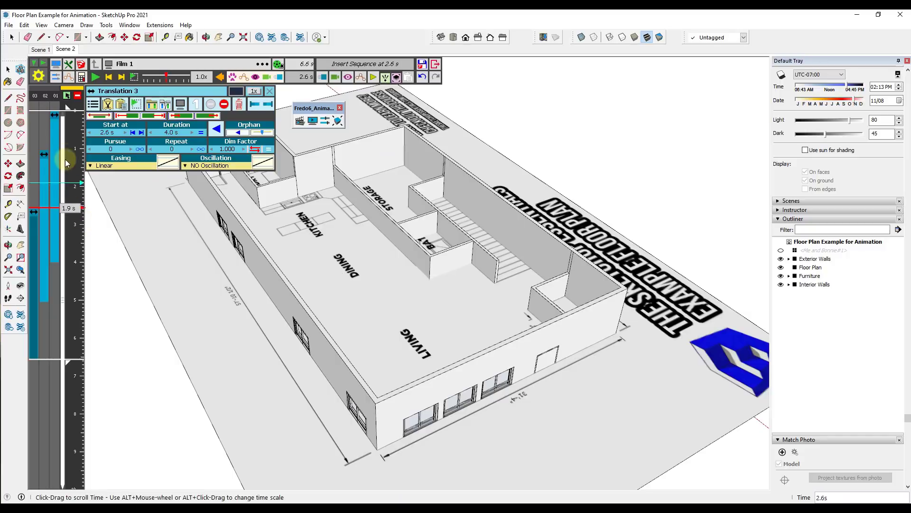
Shift the interior walls' translation to start at 2.0 s and the furniture's translation to start at 4.0 s on the timeline
{"action": "mouse_move", "coordinate": [66, 163]}
{"action": "left_mouse_down"}
{"action": "mouse_move", "coordinate": [68, 347]}
{"action": "mouse_move", "coordinate": [69, 228]}
{"action": "left_mouse_up"}
{"action": "left_click_drag", "start_coordinate": [40, 185], "coordinate": [45, 225]}
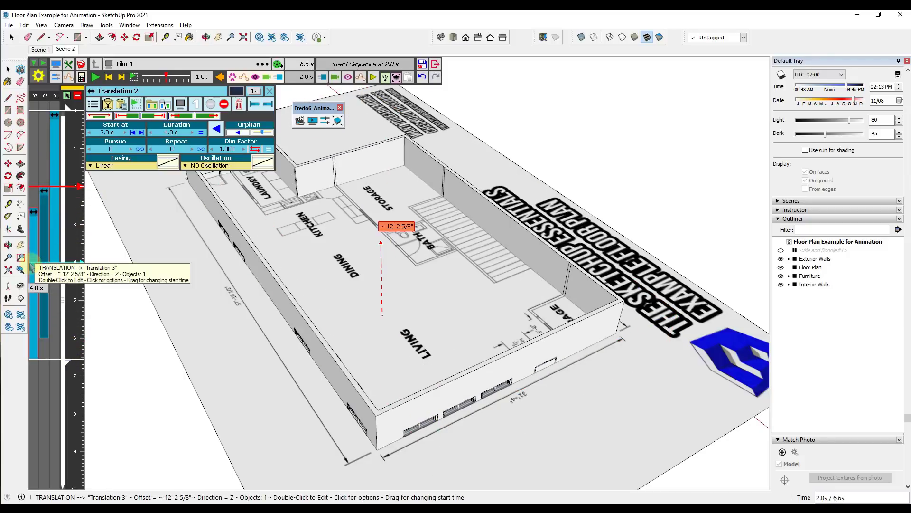
{"action": "left_click_drag", "start_coordinate": [32, 267], "coordinate": [35, 323]}
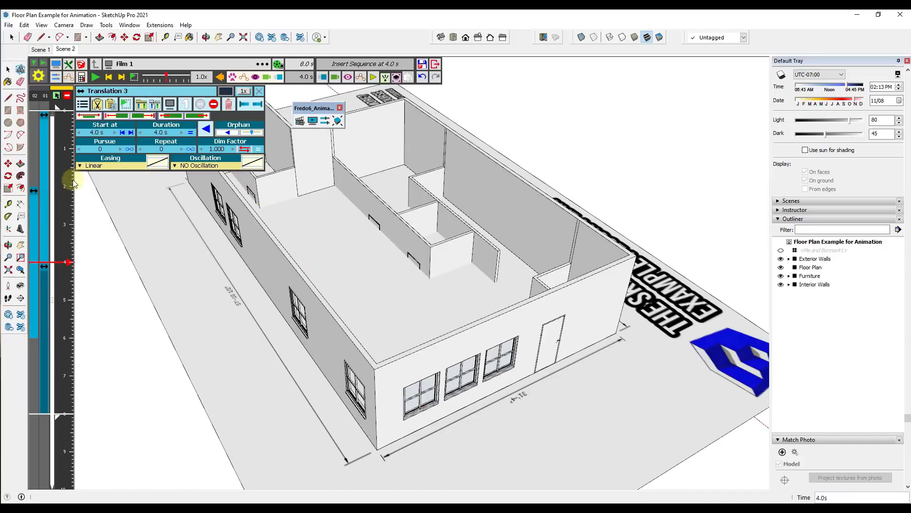
Play the film from 0.0 s to the end and inspect the risen walls and furniture from different angles
{"action": "left_click", "coordinate": [68, 108]}
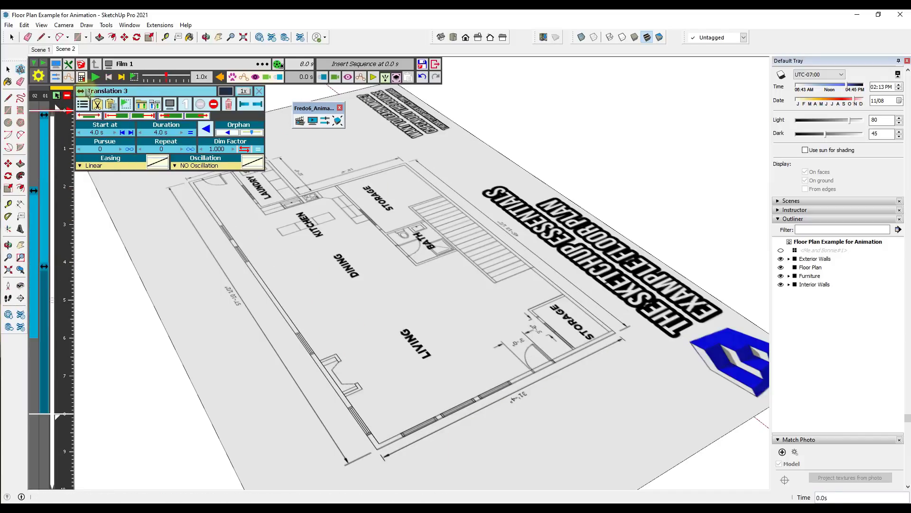
{"action": "left_click", "coordinate": [95, 78]}
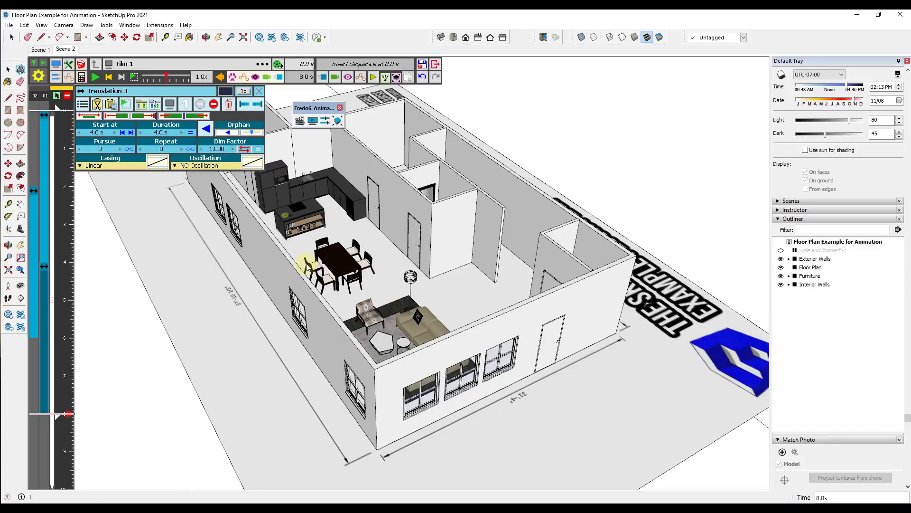
{"action": "middle_click_drag", "start_coordinate": [307, 268], "coordinate": [354, 263]}
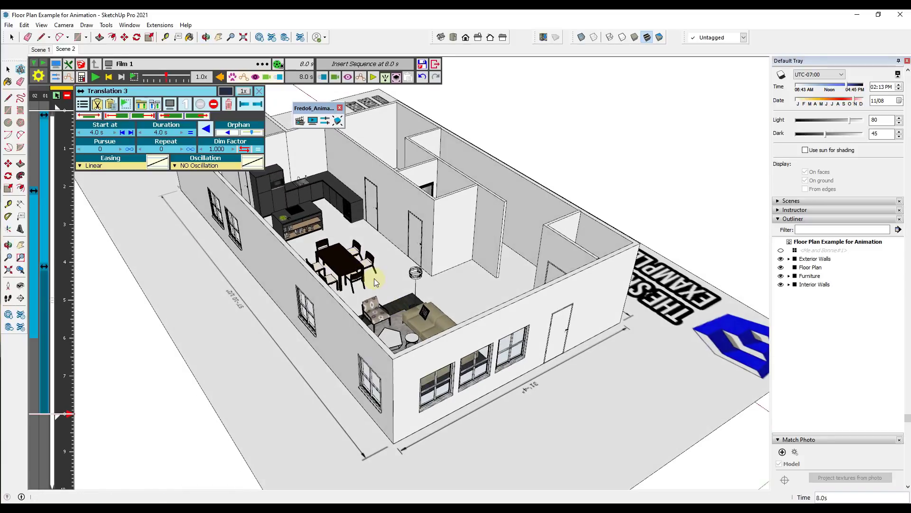
{"action": "middle_click_drag", "start_coordinate": [409, 254], "coordinate": [381, 145]}
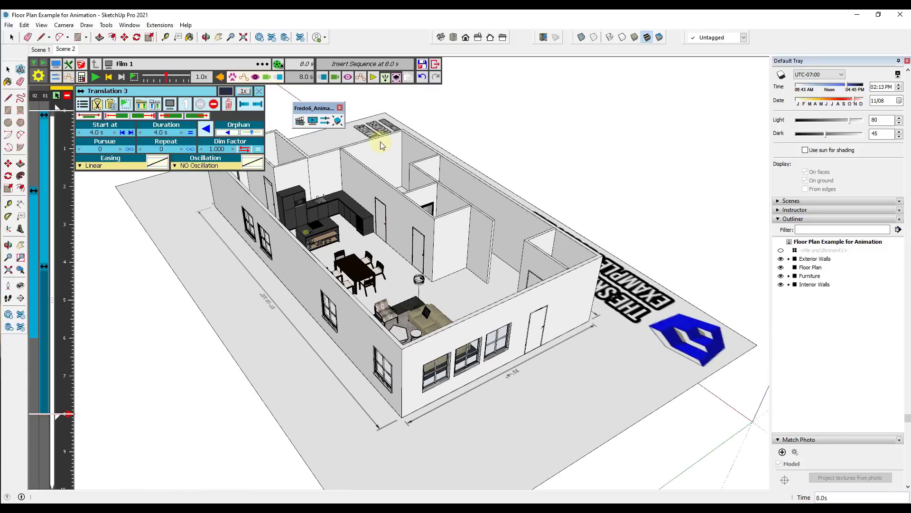
{"action": "scroll", "coordinate": [384, 157], "scroll_direction": "up", "scroll_amount": 1}
{"action": "scroll", "coordinate": [379, 183], "scroll_direction": "up", "scroll_amount": 1}
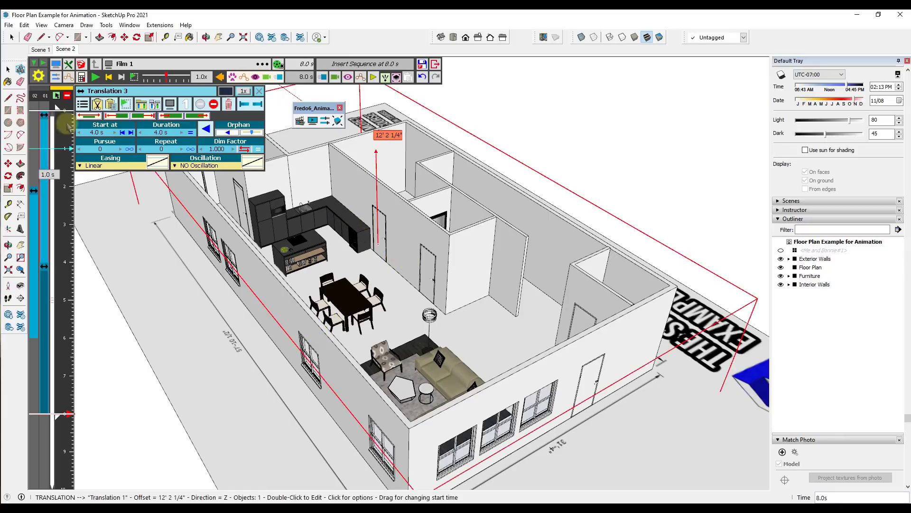
Insert a new camera at 0.0 s and capture the top view of the floor plan for it
{"action": "left_click", "coordinate": [64, 175]}
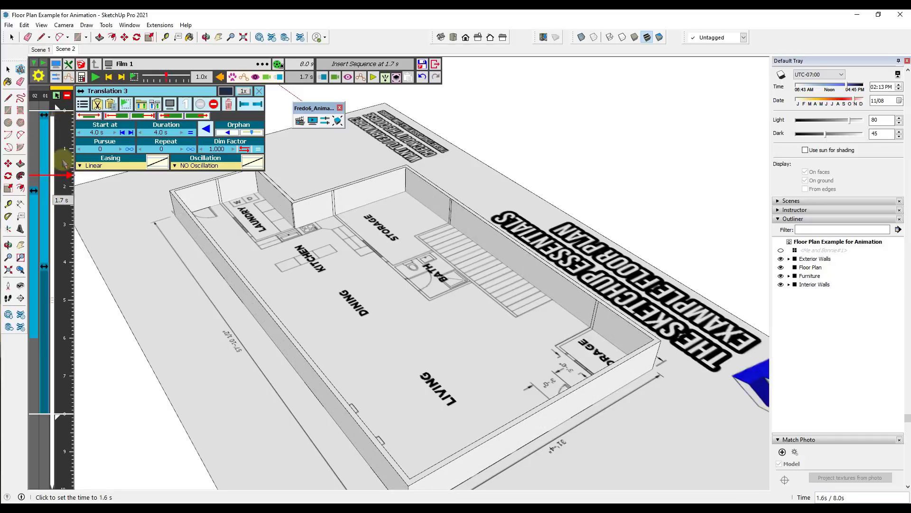
{"action": "left_click", "coordinate": [65, 110]}
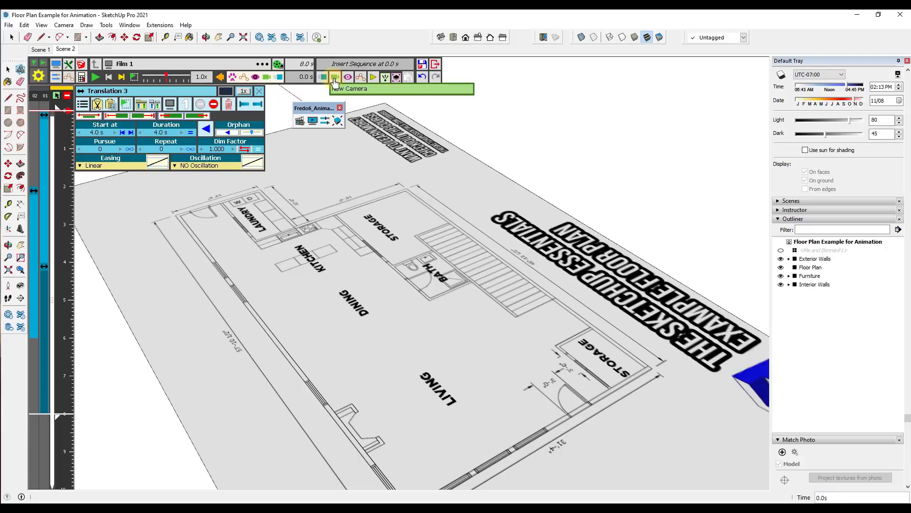
{"action": "left_click", "coordinate": [361, 90]}
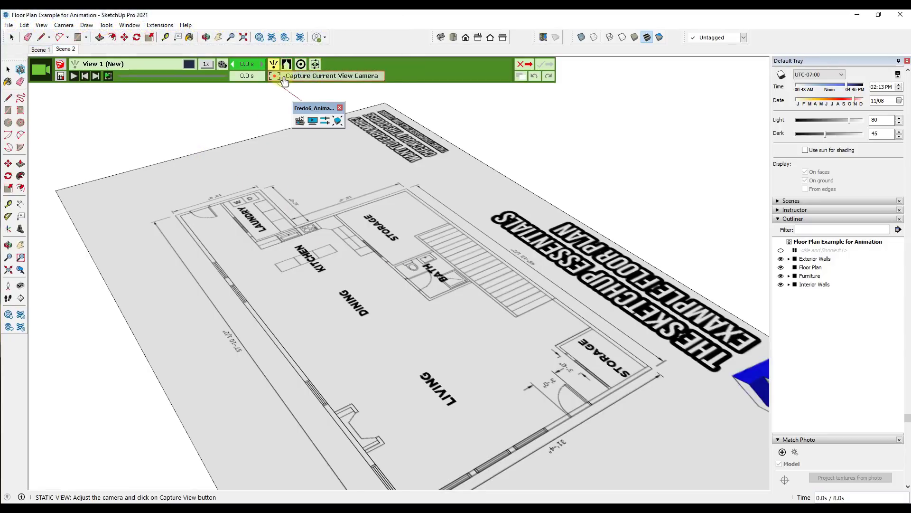
{"action": "left_click", "coordinate": [454, 41]}
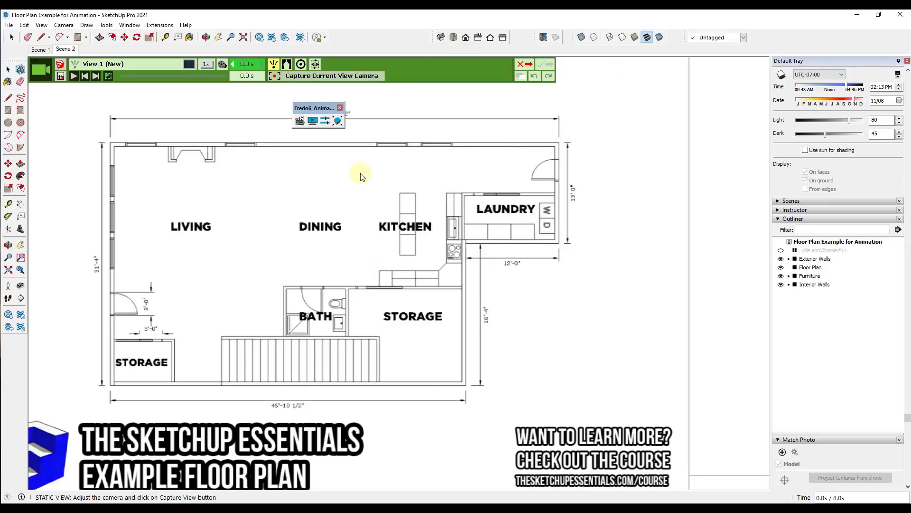
{"action": "left_click", "coordinate": [305, 78]}
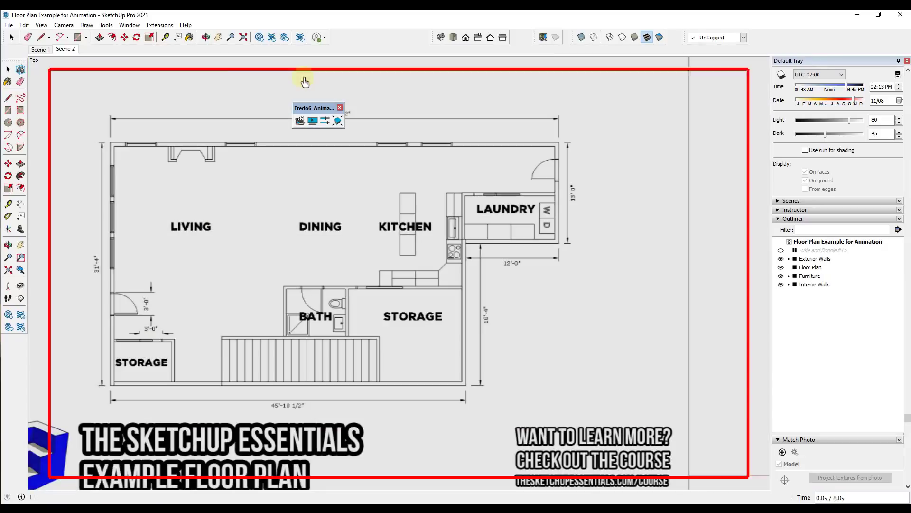
Frame the floor plan more tightly in the top view, recapture the camera view and record it
{"action": "scroll", "coordinate": [408, 240], "scroll_direction": "up", "scroll_amount": 1}
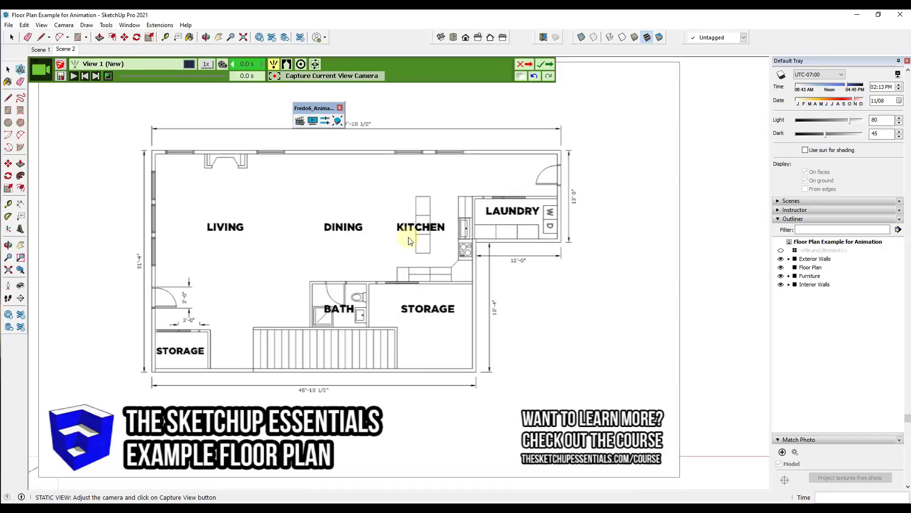
{"action": "scroll", "coordinate": [237, 223], "scroll_direction": "up", "scroll_amount": 1}
{"action": "scroll", "coordinate": [272, 262], "scroll_direction": "up", "scroll_amount": 1}
{"action": "scroll", "coordinate": [271, 260], "scroll_direction": "down", "scroll_amount": 1}
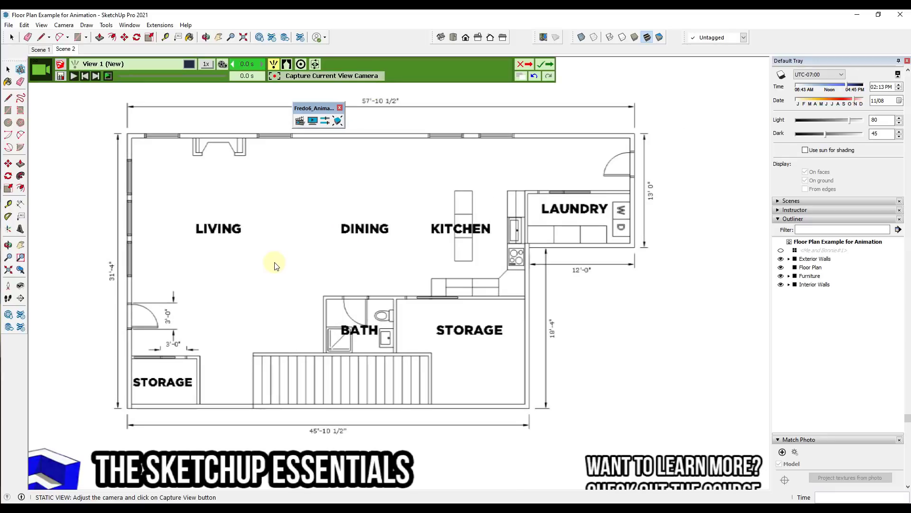
{"action": "left_click", "coordinate": [330, 78]}
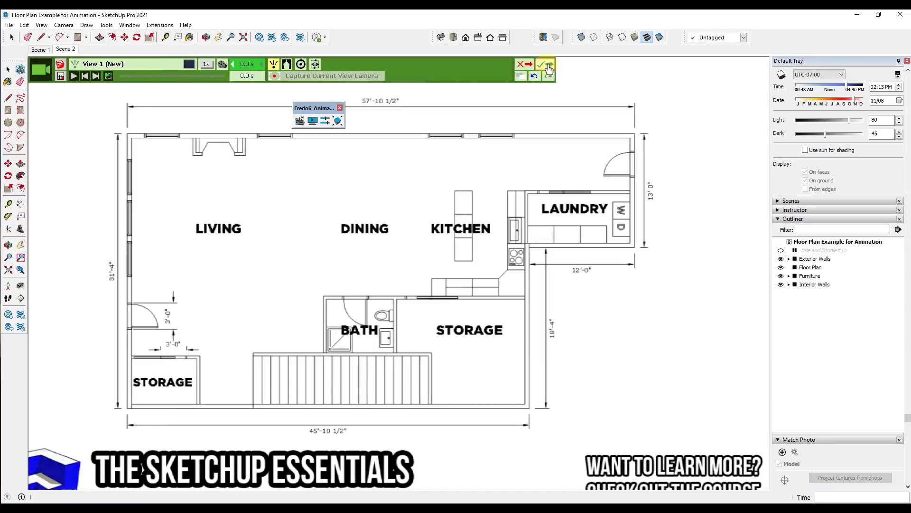
{"action": "left_click", "coordinate": [549, 68]}
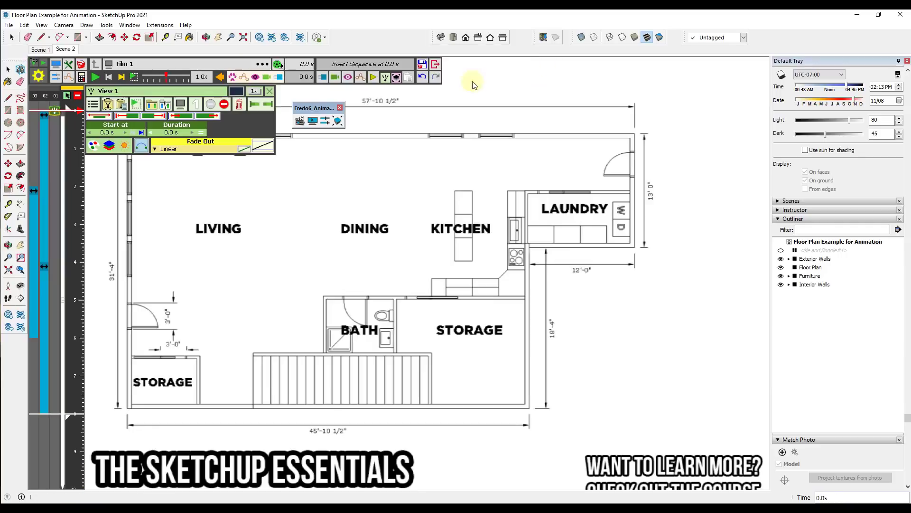
Preview the film from the top-view camera, stop the playback and scrub the timeline to 3.0 s
{"action": "left_click", "coordinate": [97, 77]}
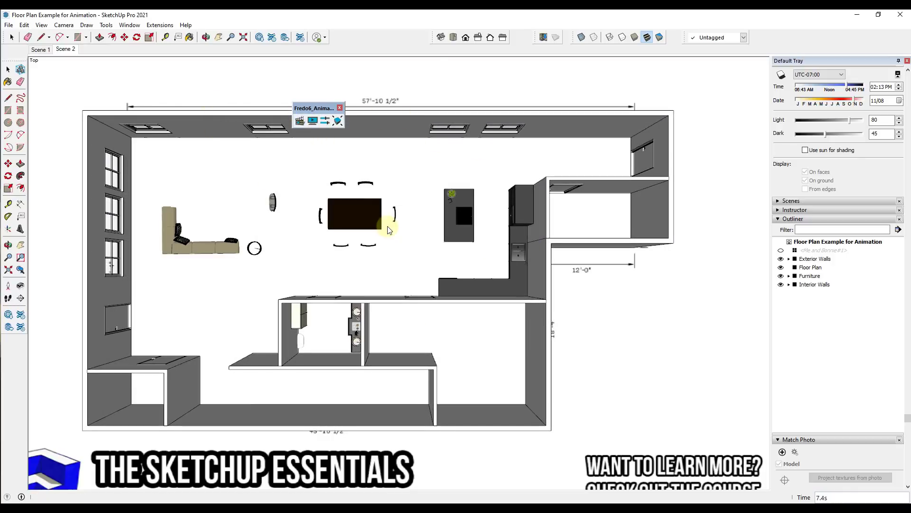
{"action": "left_click", "coordinate": [302, 134]}
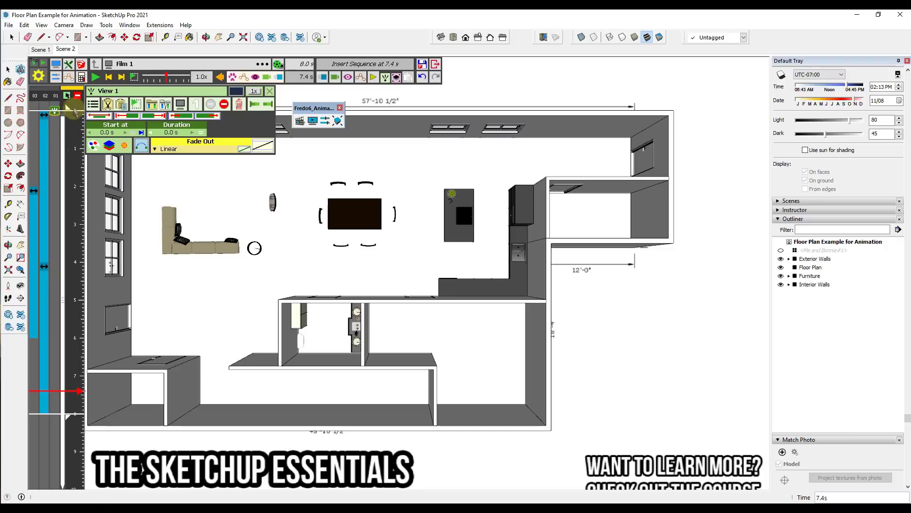
{"action": "left_click_drag", "start_coordinate": [72, 113], "coordinate": [71, 230]}
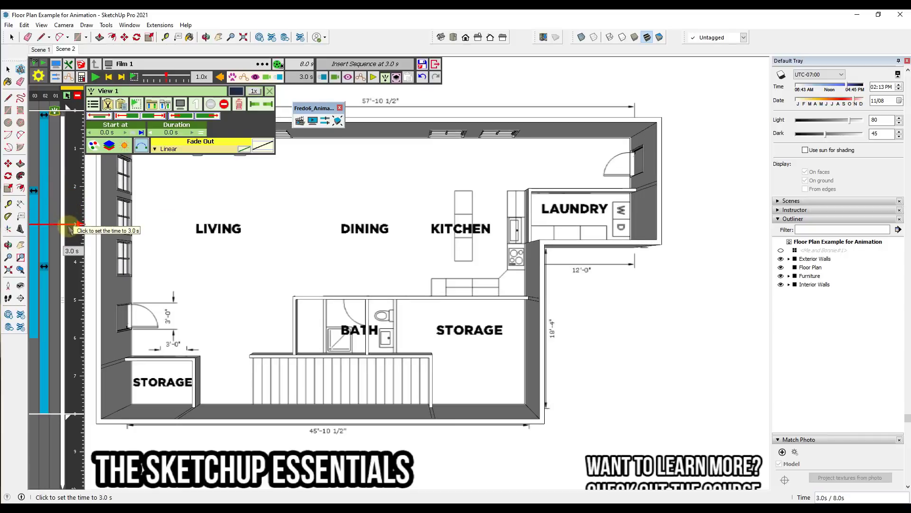
Insert a new camera at 2.0 s, capture an angled perspective view over the floor plan for it and record it
{"action": "left_click", "coordinate": [74, 190]}
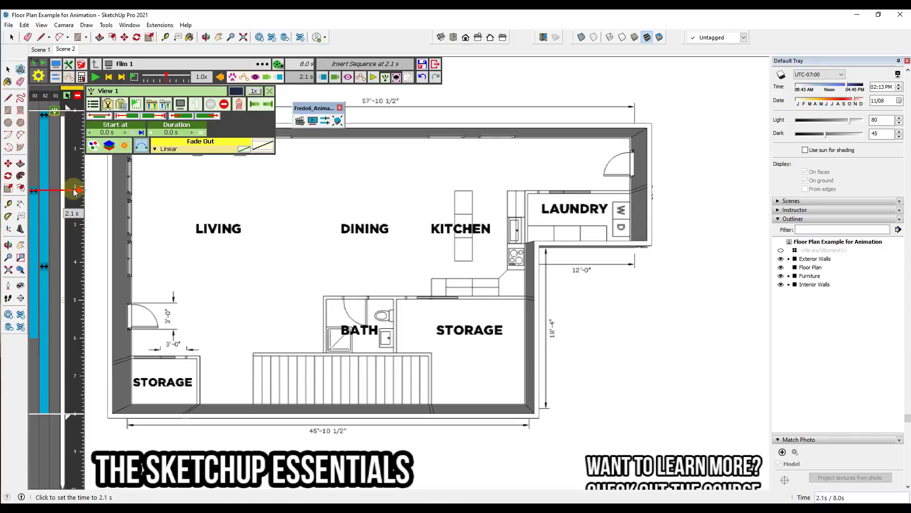
{"action": "left_click", "coordinate": [75, 187]}
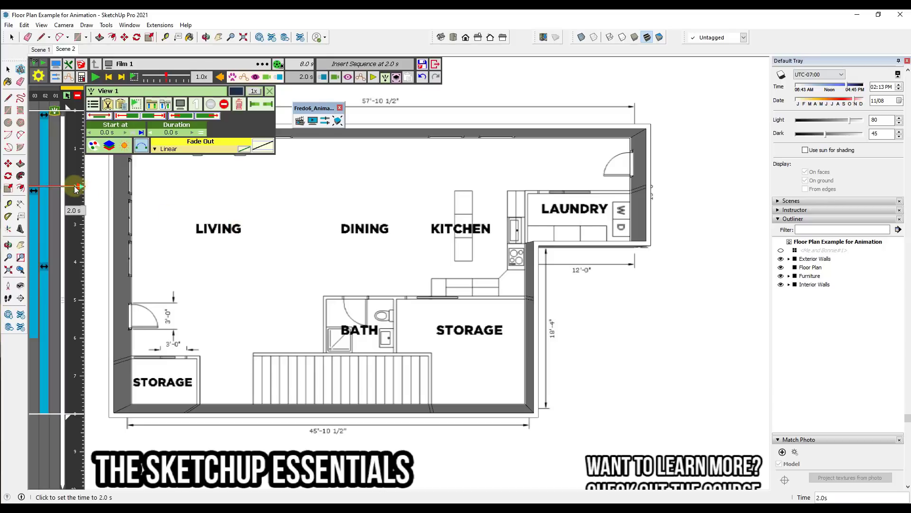
{"action": "left_click", "coordinate": [335, 77]}
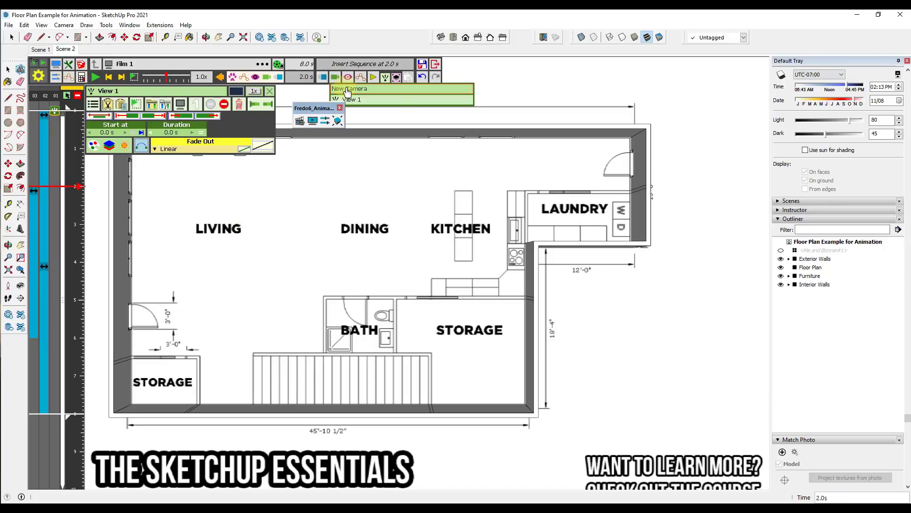
{"action": "left_click", "coordinate": [342, 88]}
{"action": "middle_click_drag", "start_coordinate": [290, 350], "coordinate": [554, 122]}
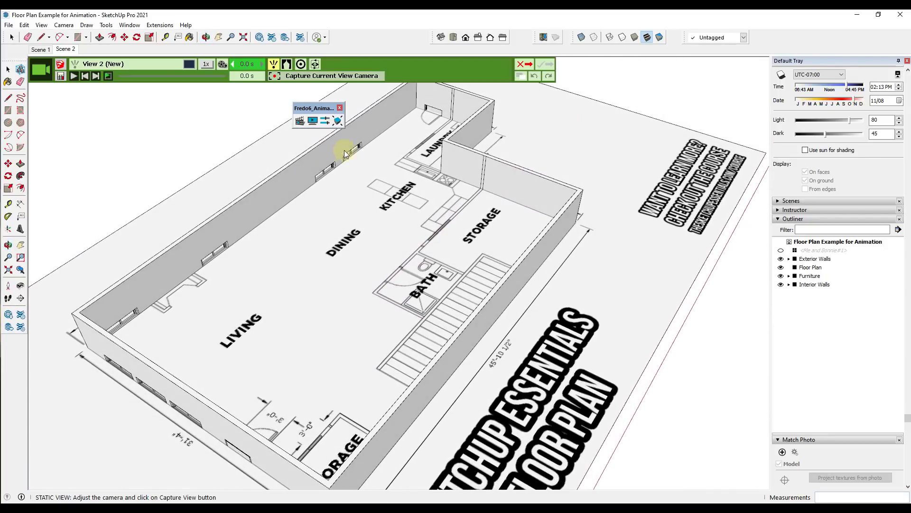
{"action": "left_click", "coordinate": [328, 77]}
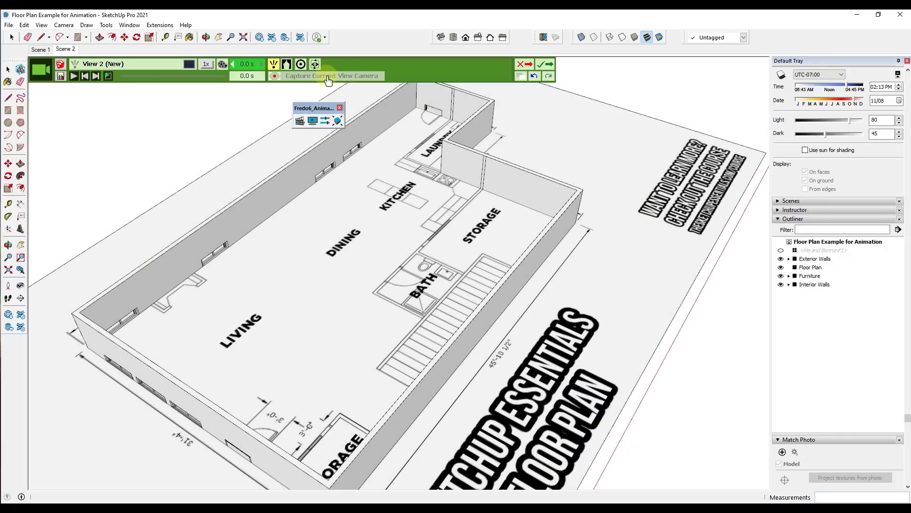
{"action": "left_click", "coordinate": [542, 65]}
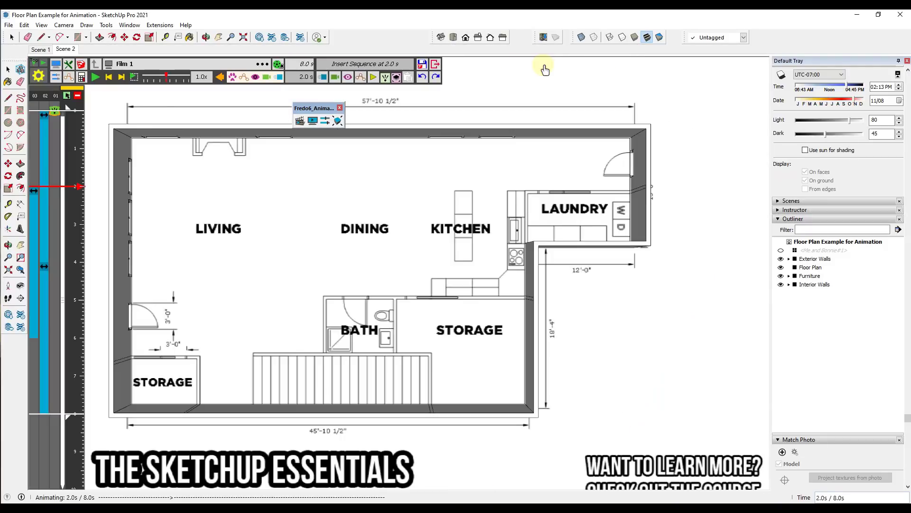
Play the film from 0.0 s to check the camera transition between the two views, stopping before the end
{"action": "left_click", "coordinate": [74, 111]}
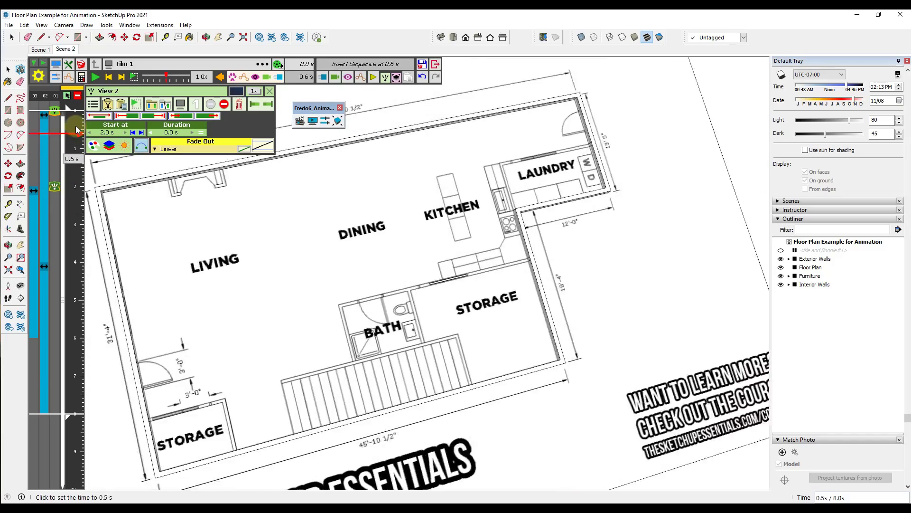
{"action": "mouse_move", "coordinate": [74, 111]}
{"action": "left_mouse_down"}
{"action": "mouse_move", "coordinate": [69, 209]}
{"action": "mouse_move", "coordinate": [68, 112]}
{"action": "left_mouse_up"}
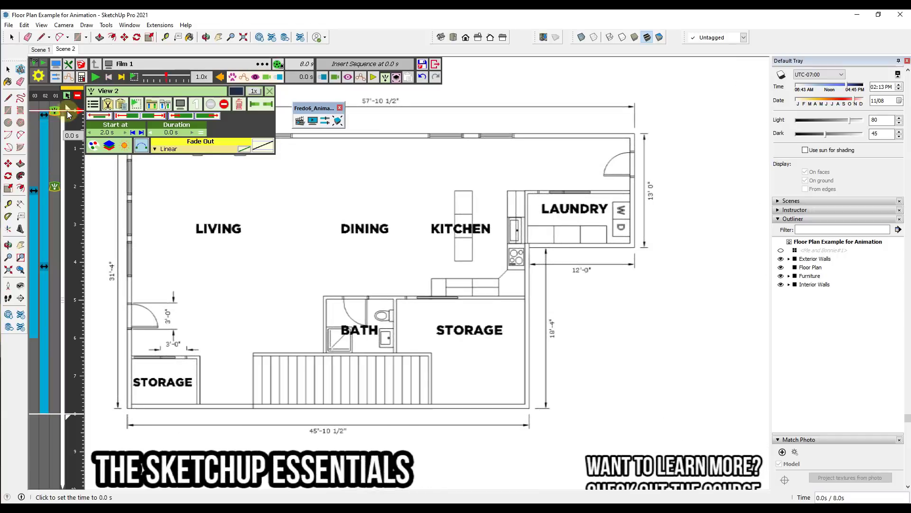
{"action": "left_click", "coordinate": [95, 76]}
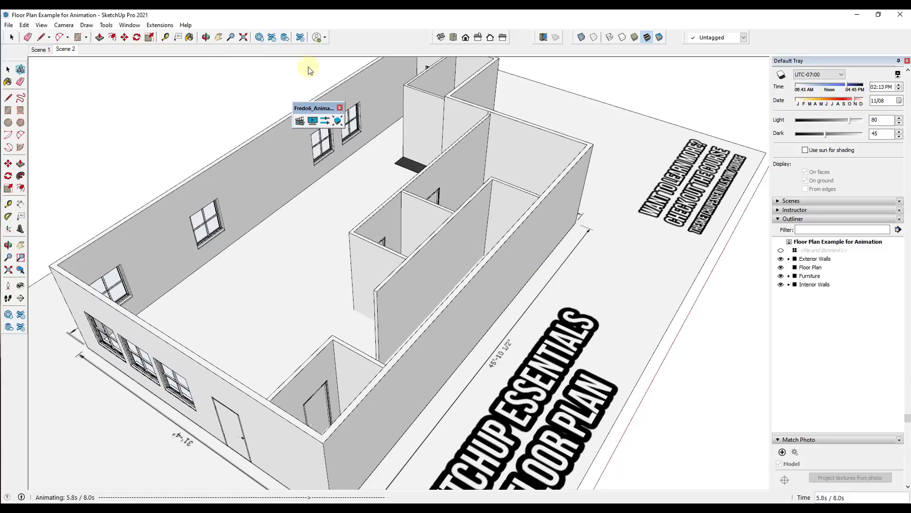
{"action": "left_click", "coordinate": [369, 170]}
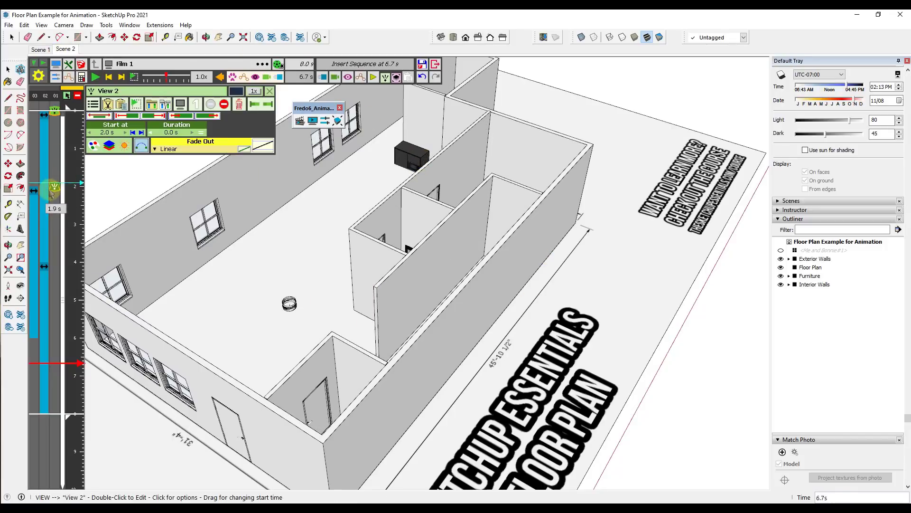
Move the second camera view in the timeline to start at 4.0 s
{"action": "left_click_drag", "start_coordinate": [54, 189], "coordinate": [53, 227]}
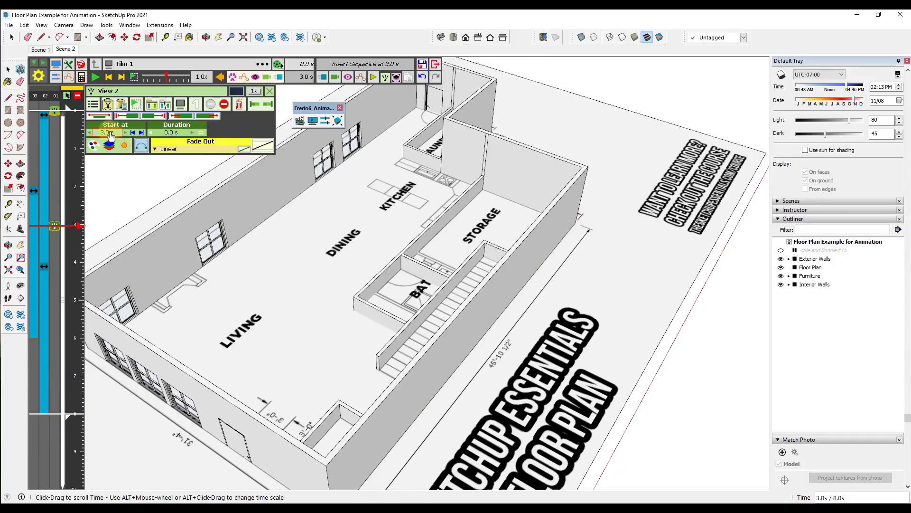
{"action": "left_click", "coordinate": [110, 134]}
{"action": "key", "text": "Return"}
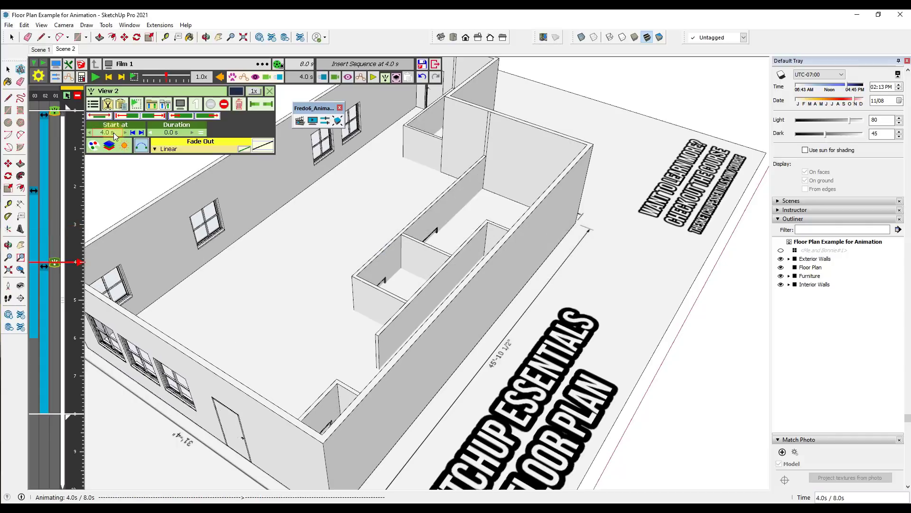
Insert a new camera at 8.0 s with a perspective view from the building's opposite side, record it, and play the film from 0.0 s
{"action": "left_click", "coordinate": [77, 415]}
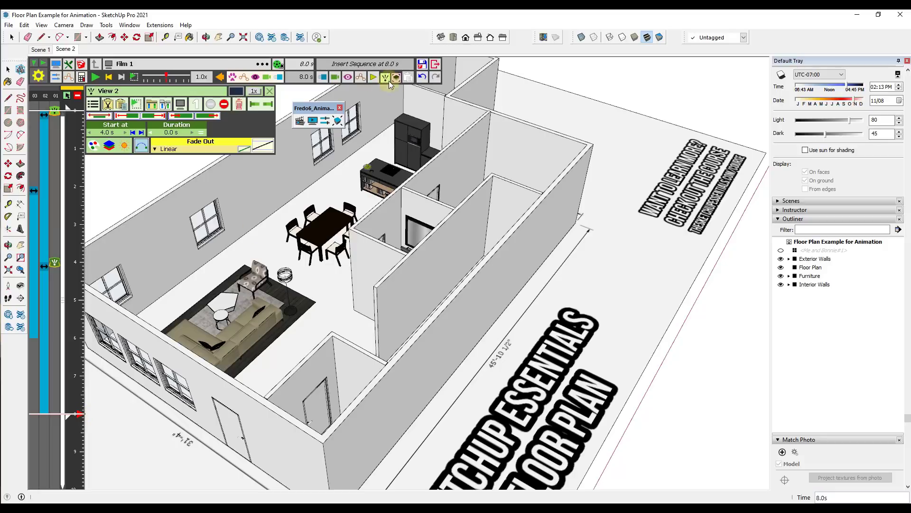
{"action": "left_click", "coordinate": [334, 80]}
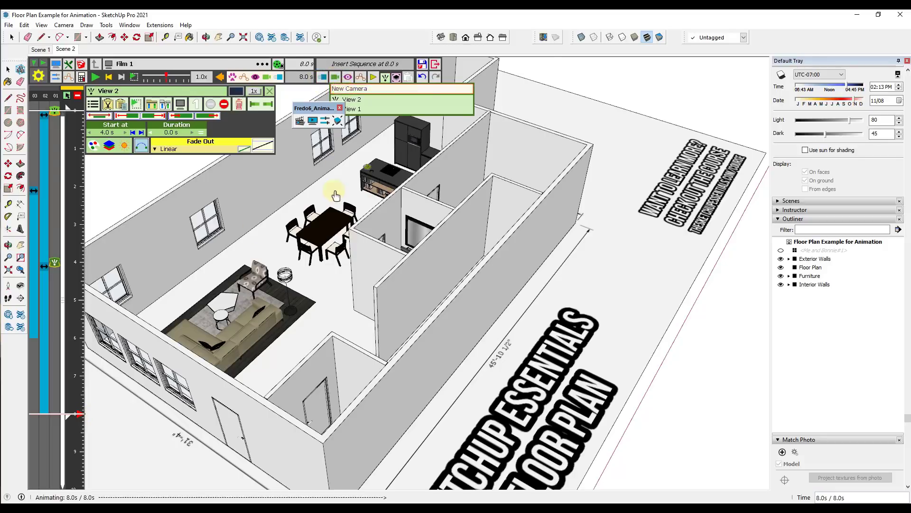
{"action": "middle_click_drag", "start_coordinate": [244, 276], "coordinate": [517, 233]}
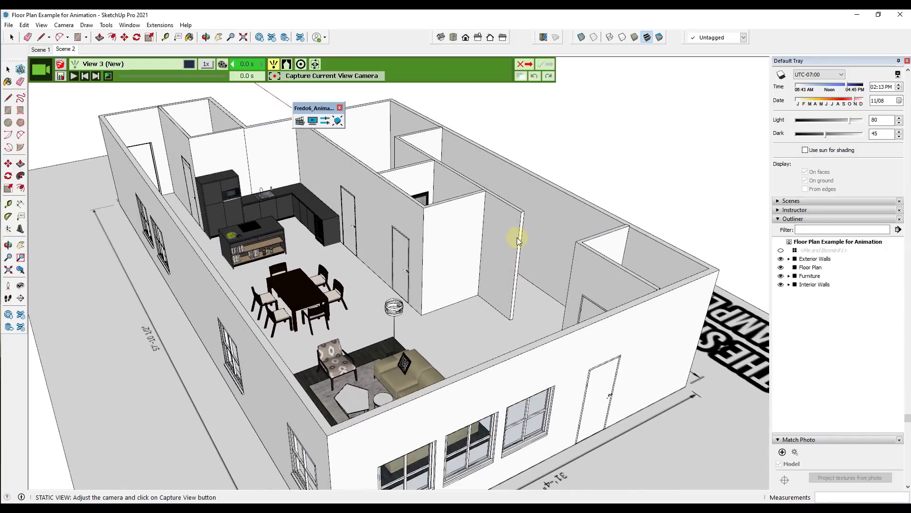
{"action": "left_click", "coordinate": [343, 76]}
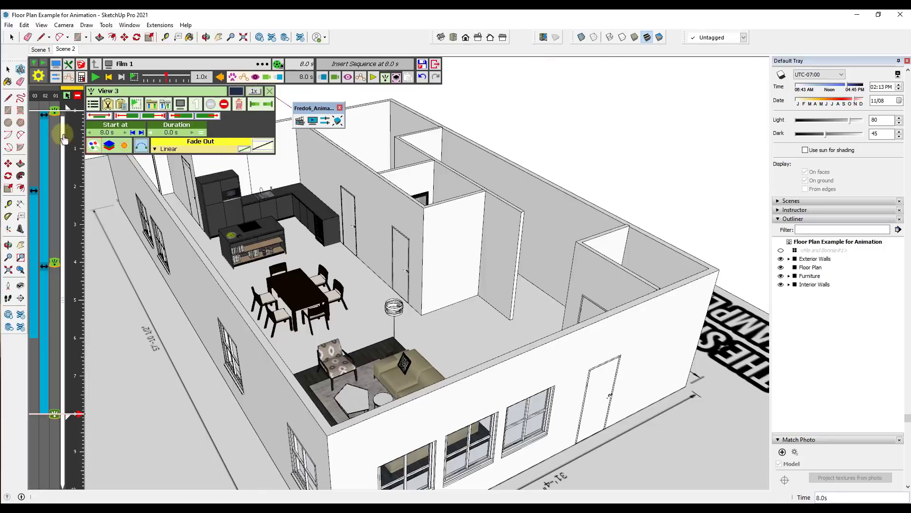
{"action": "left_click", "coordinate": [63, 135]}
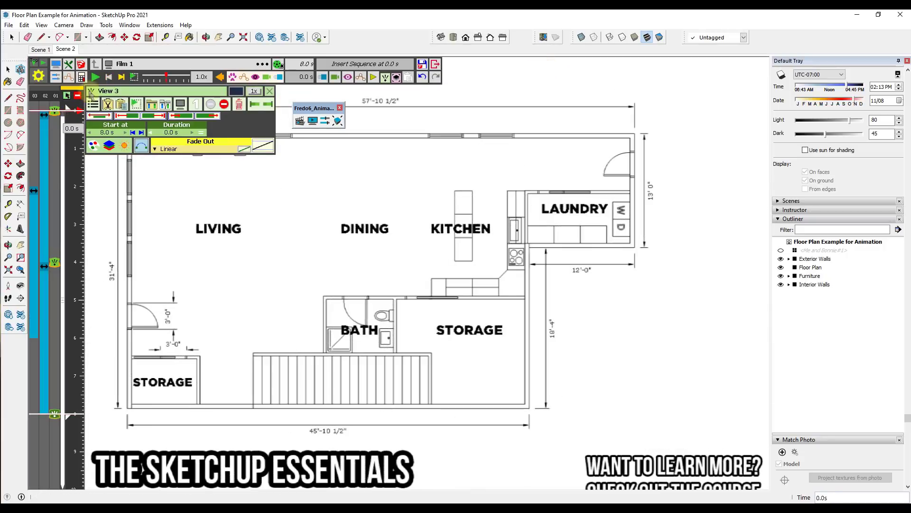
{"action": "left_click", "coordinate": [95, 78]}
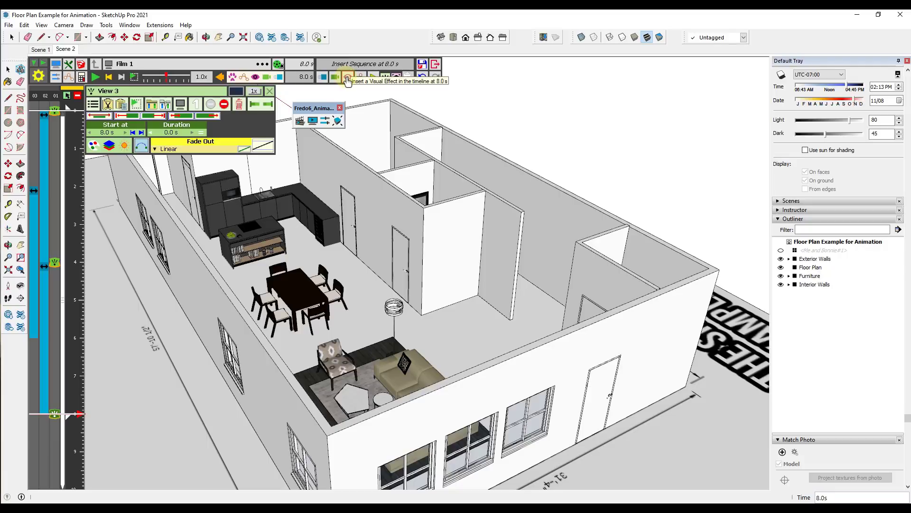
Save the film's animation data and the SketchUp model
{"action": "left_click", "coordinate": [422, 64]}
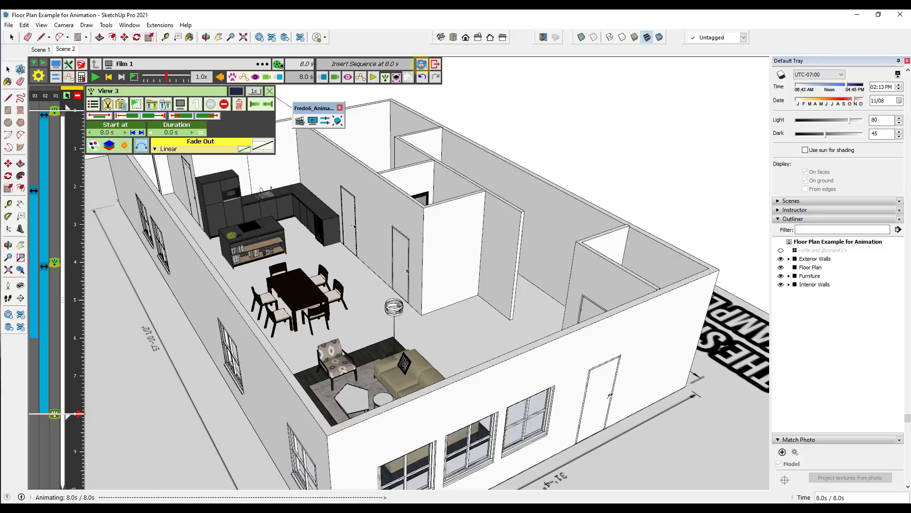
{"action": "left_click", "coordinate": [9, 25]}
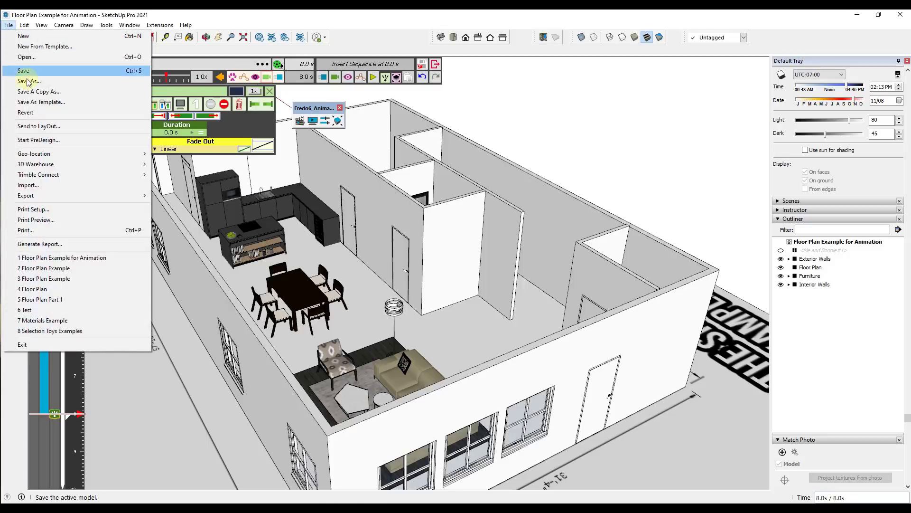
{"action": "left_click", "coordinate": [19, 77]}
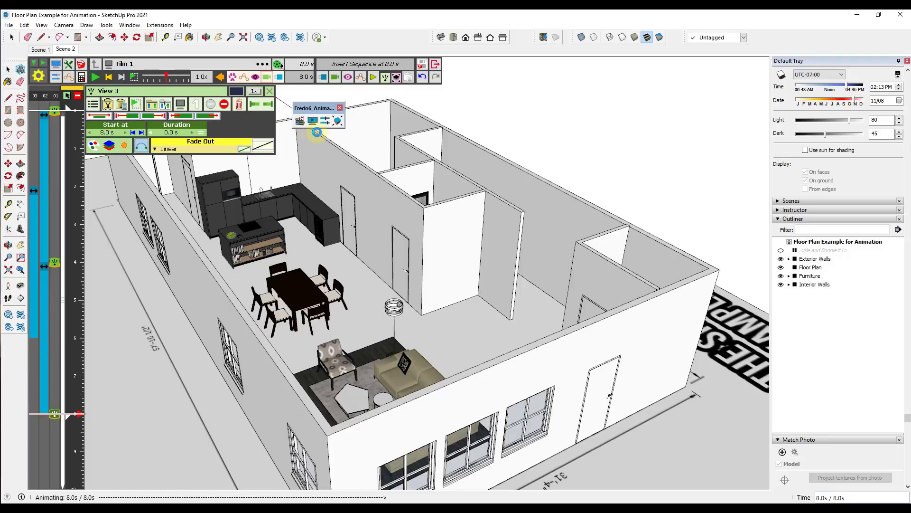
Insert a rendering style effect at 8.0 s, apply the Blueprint style from Assorted Styles, capture it and record it
{"action": "left_click", "coordinate": [360, 88]}
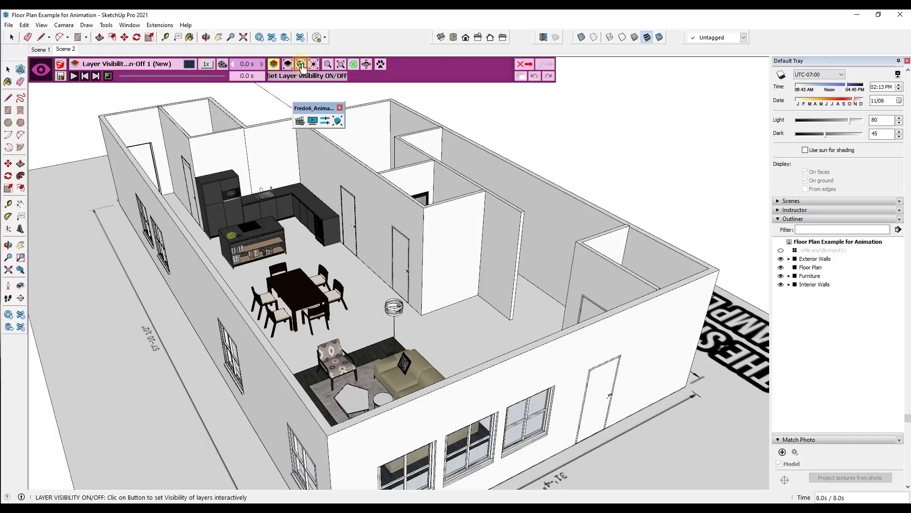
{"action": "left_click", "coordinate": [300, 65]}
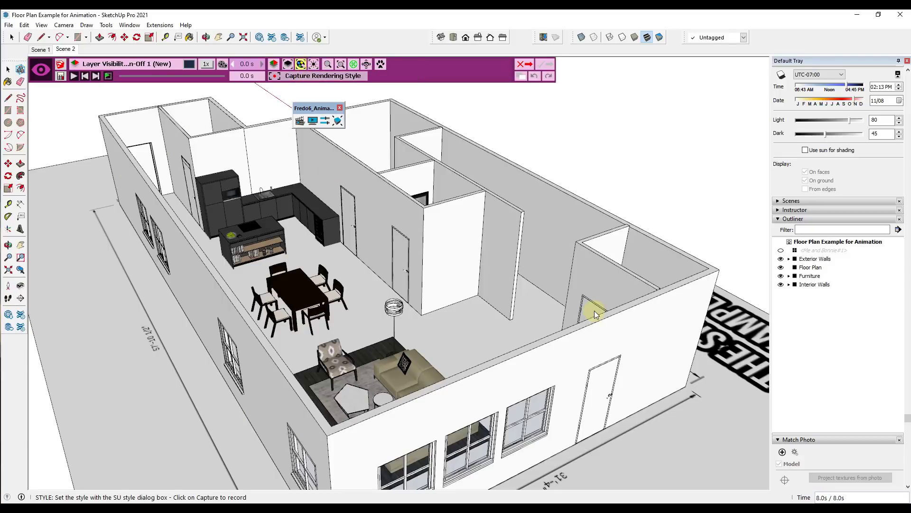
{"action": "left_click", "coordinate": [778, 220]}
{"action": "left_click", "coordinate": [778, 163]}
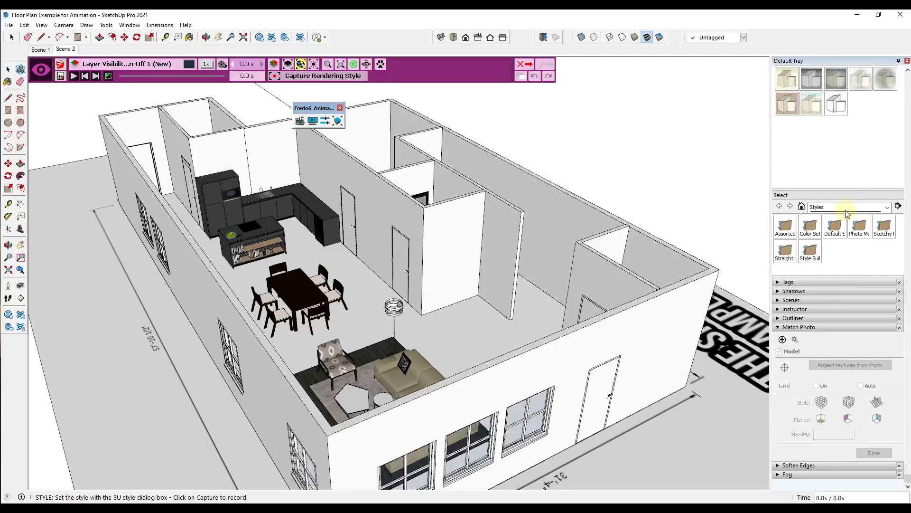
{"action": "scroll", "coordinate": [848, 214], "scroll_direction": "up", "scroll_amount": 5}
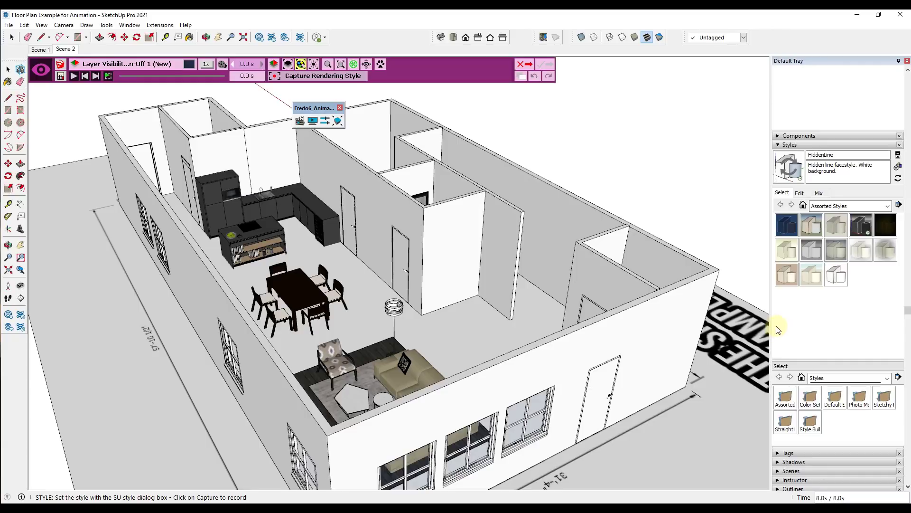
{"action": "left_click", "coordinate": [790, 227]}
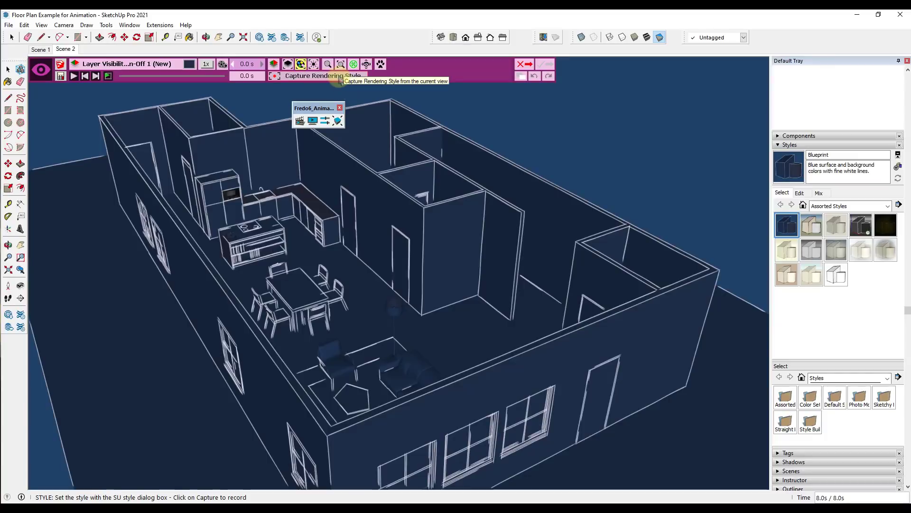
{"action": "left_click", "coordinate": [340, 76]}
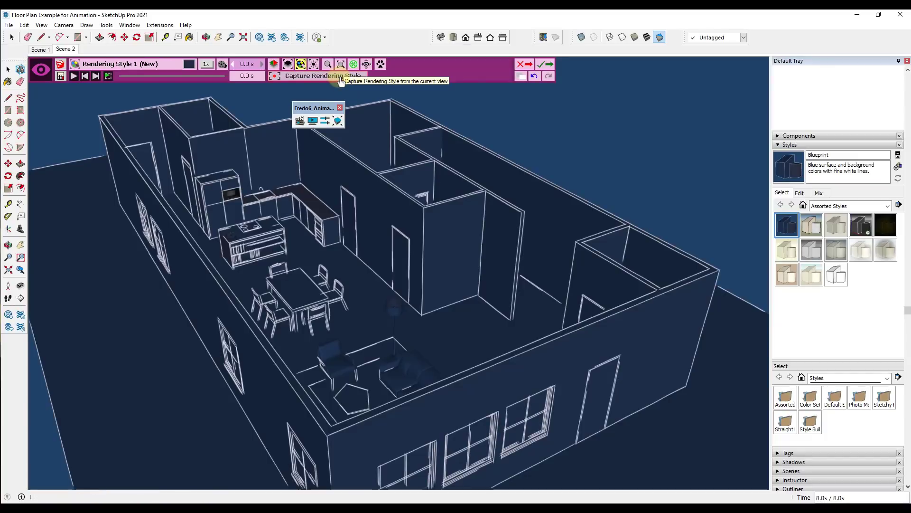
{"action": "left_click", "coordinate": [547, 64]}
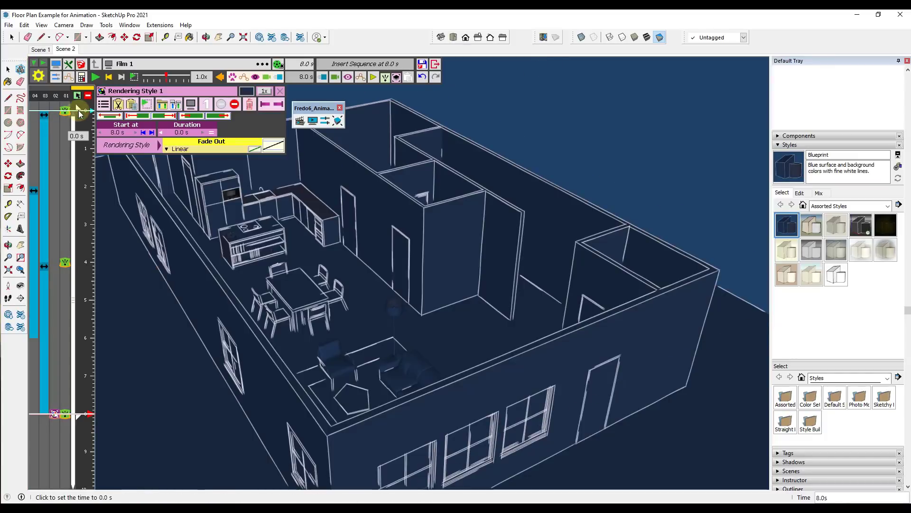
Preview the film, set the Blueprint rendering style effect to start at 0.0 s and play the film again
{"action": "left_click", "coordinate": [94, 78]}
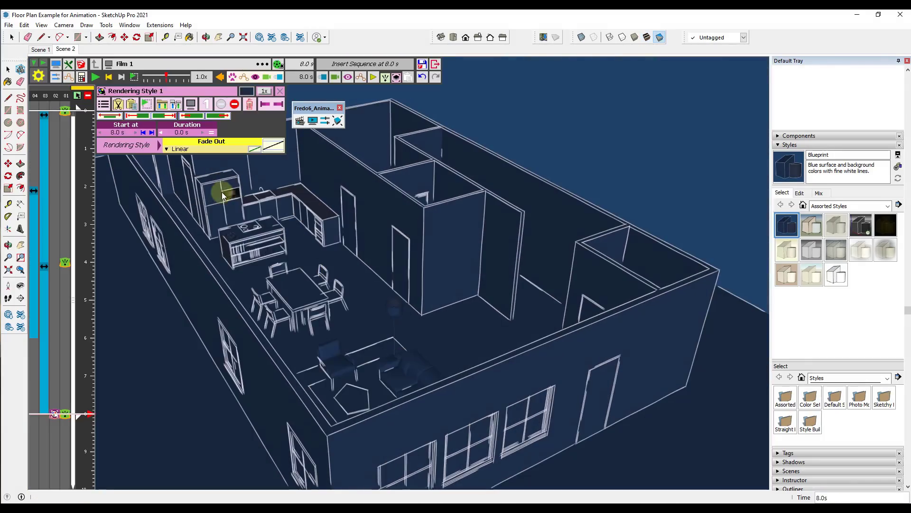
{"action": "left_click", "coordinate": [118, 133]}
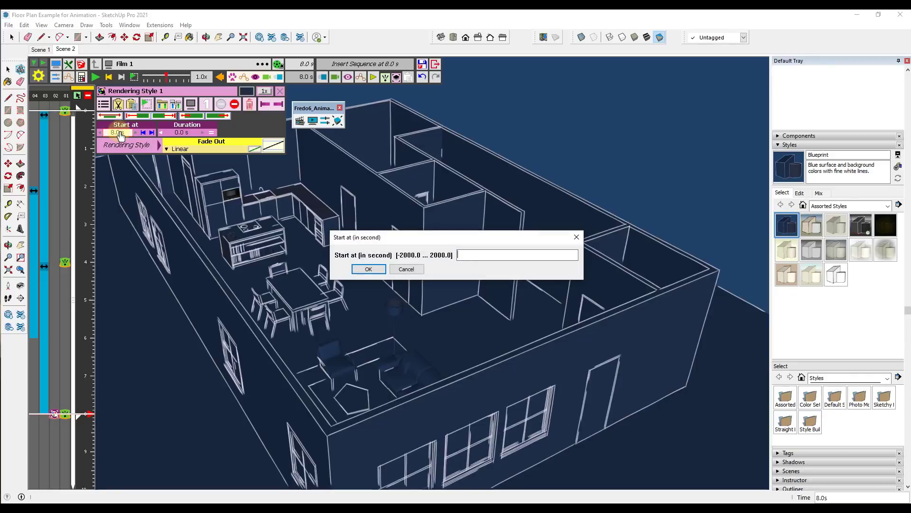
{"action": "key", "text": "Return"}
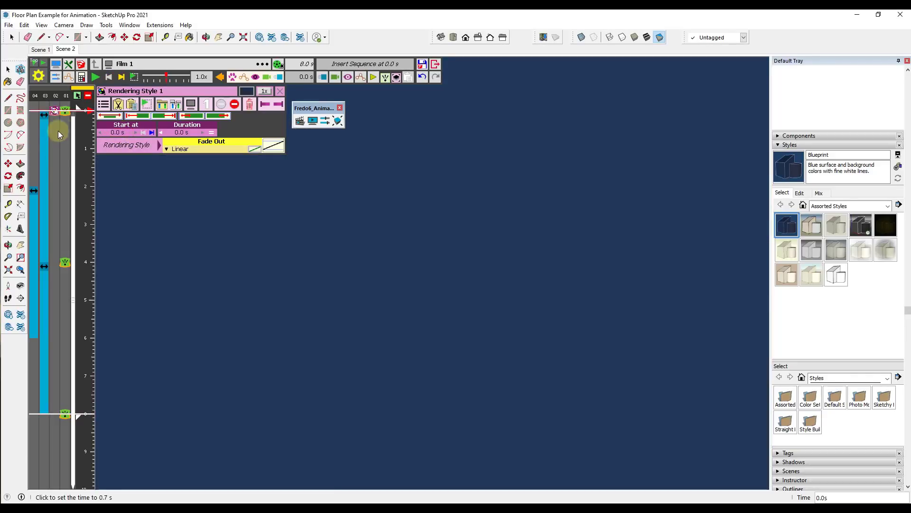
{"action": "left_click", "coordinate": [95, 77]}
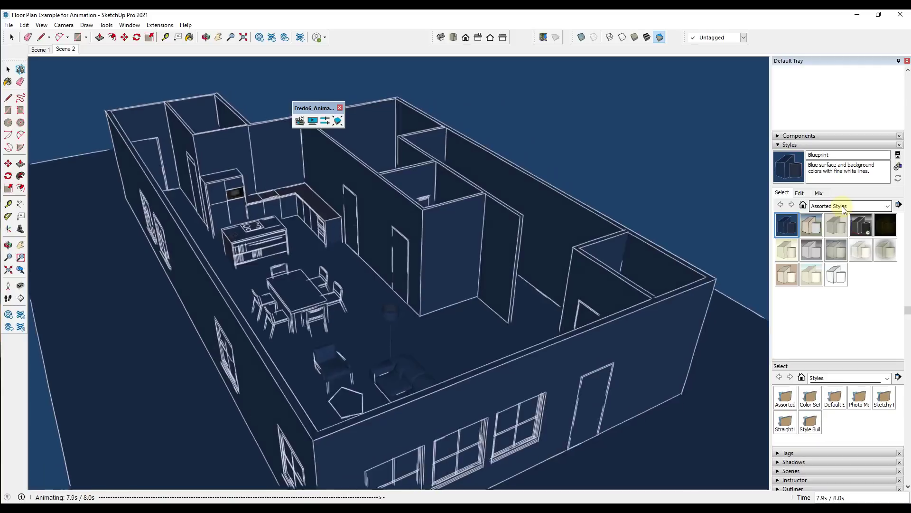
Start a second rendering style effect at 8.0 s and apply the HiddenLine style from Default Styles
{"action": "left_click", "coordinate": [843, 206]}
{"action": "left_click", "coordinate": [838, 221]}
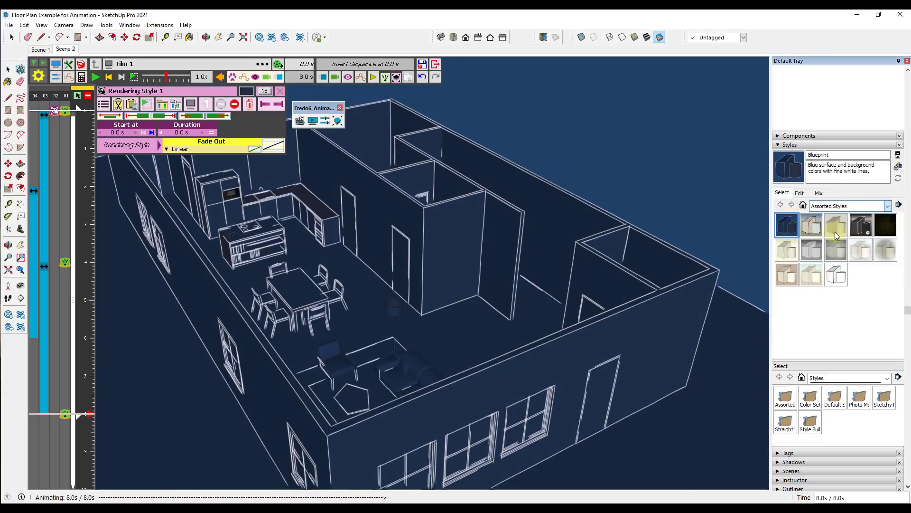
{"action": "left_click", "coordinate": [803, 204]}
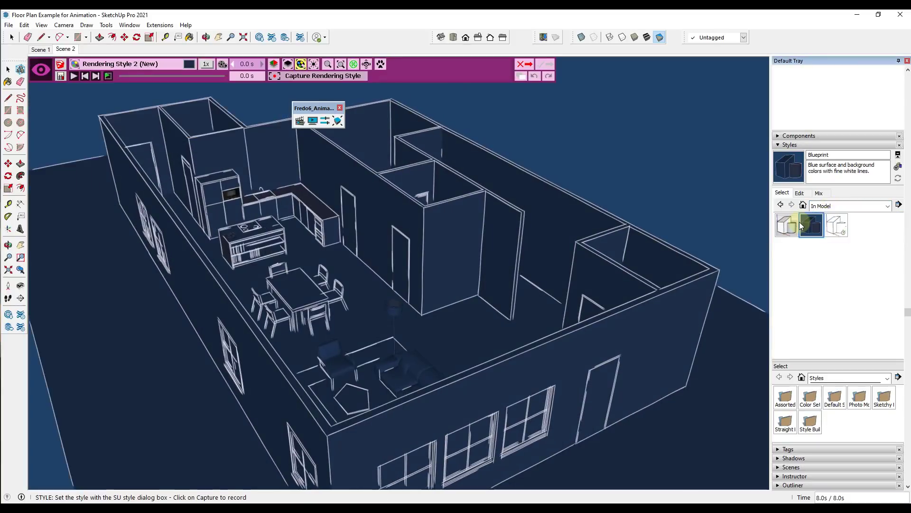
{"action": "left_click", "coordinate": [838, 230]}
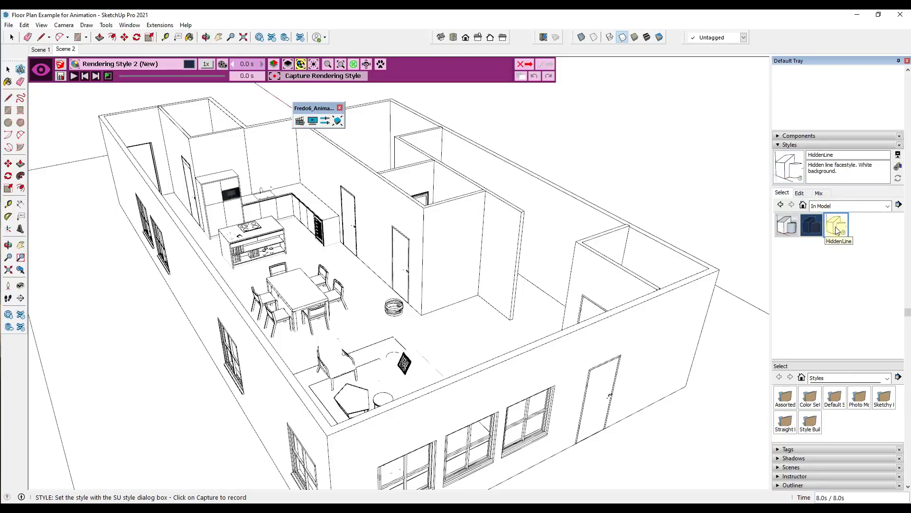
{"action": "left_click", "coordinate": [836, 207]}
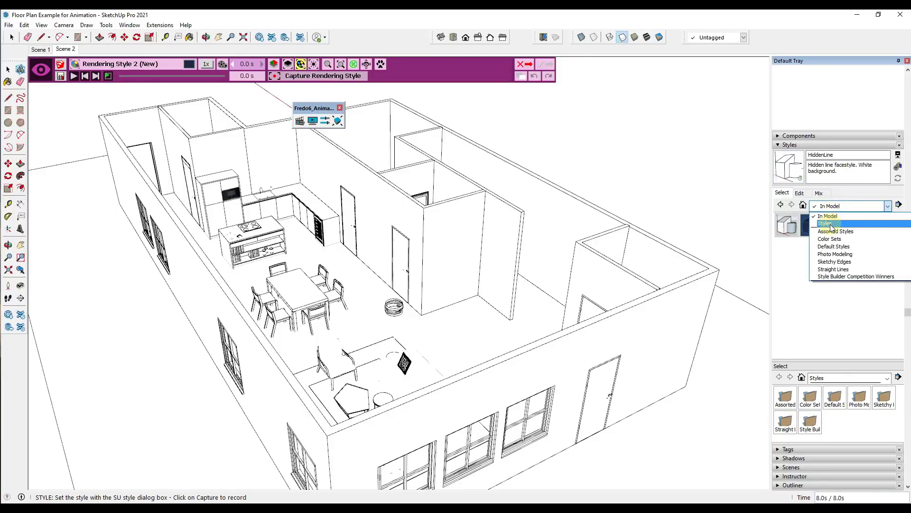
{"action": "left_click", "coordinate": [834, 246]}
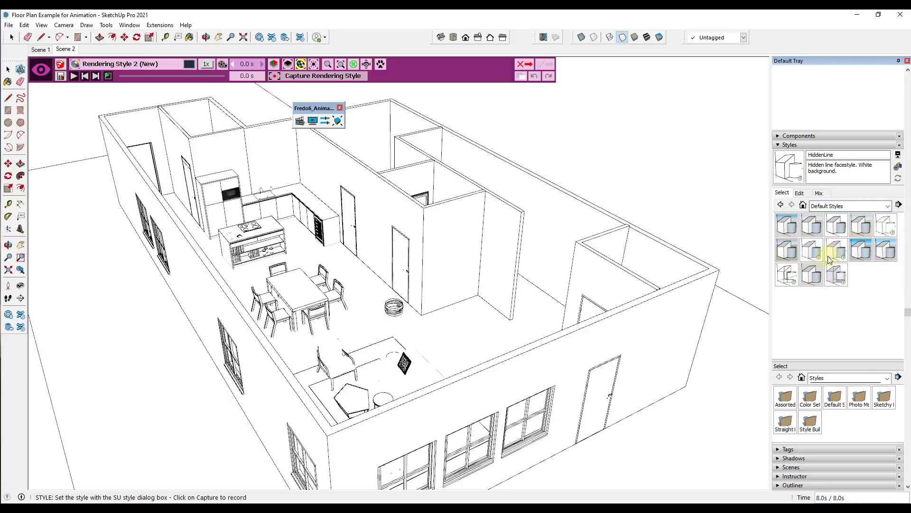
{"action": "left_click", "coordinate": [885, 227]}
Enable profiles in the HiddenLine style's edge settings and set their thickness to 4
{"action": "left_click", "coordinate": [800, 193]}
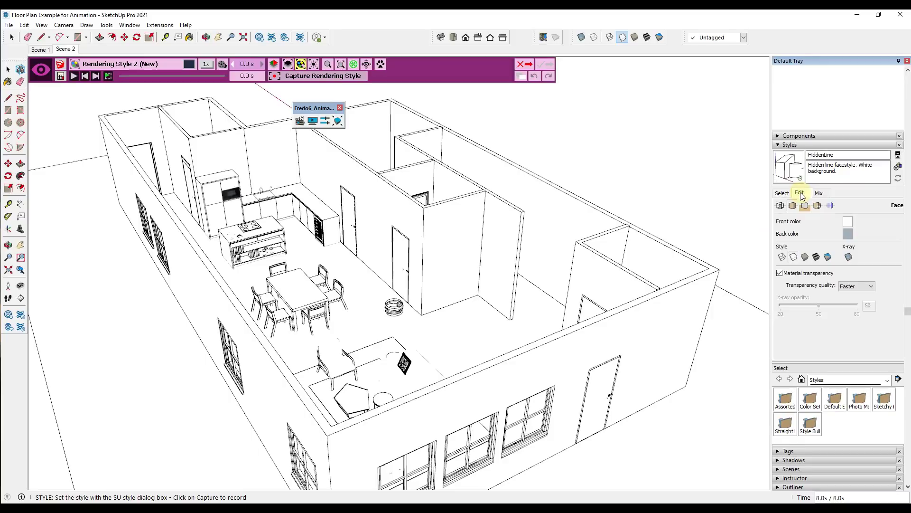
{"action": "left_click", "coordinate": [781, 205]}
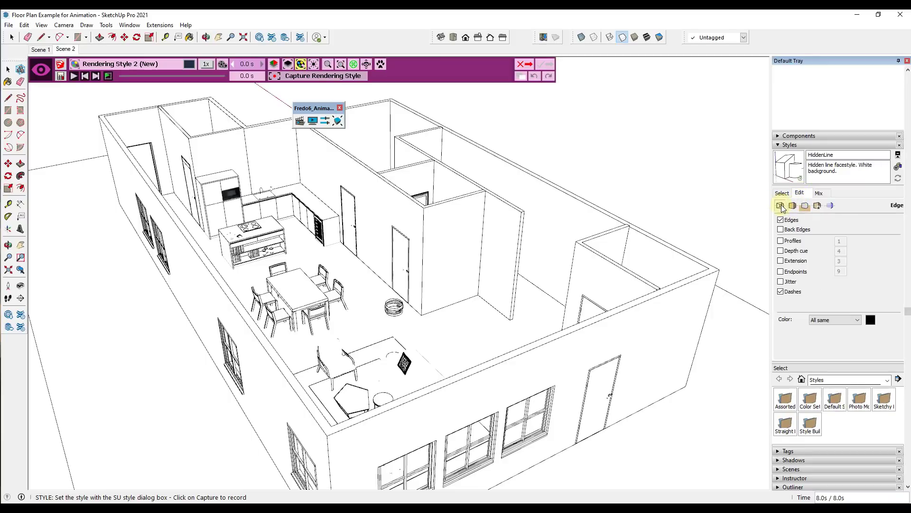
{"action": "left_click", "coordinate": [794, 242]}
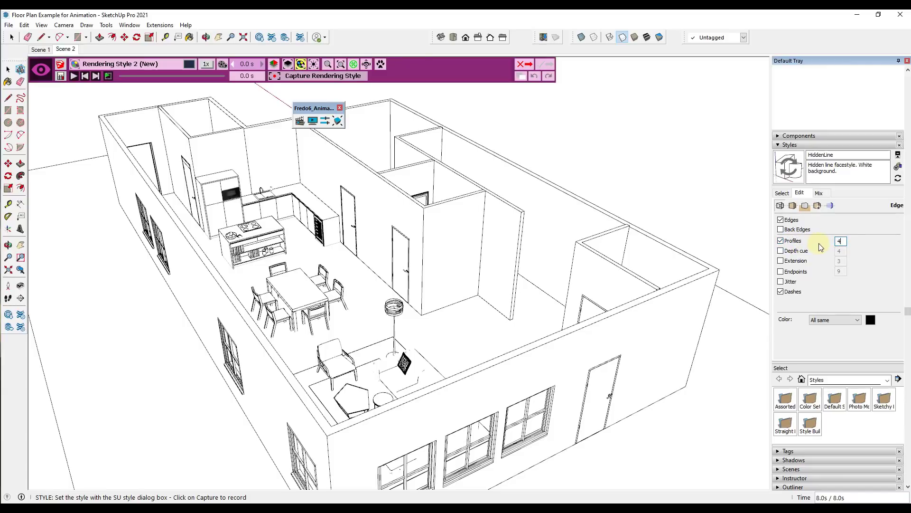
{"action": "key", "text": "Return"}
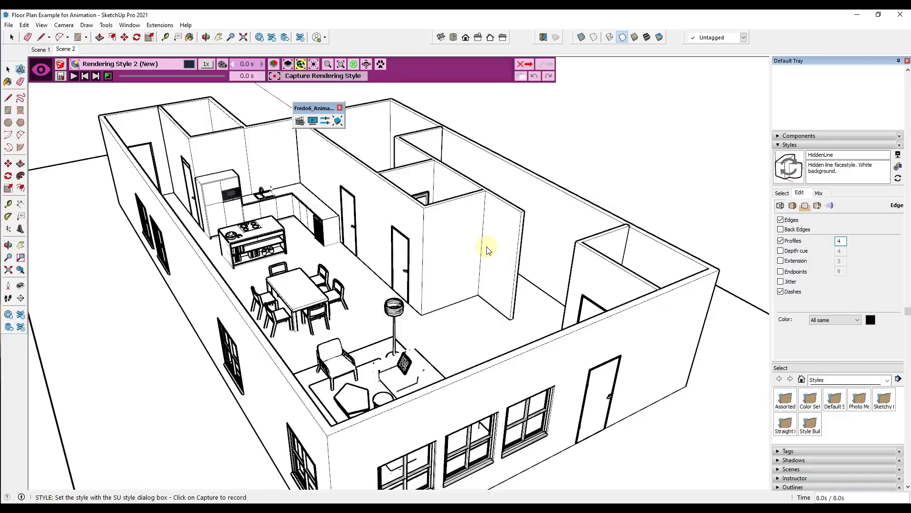
Change the HiddenLine style's edge color to a bright blue
{"action": "left_click", "coordinate": [872, 320]}
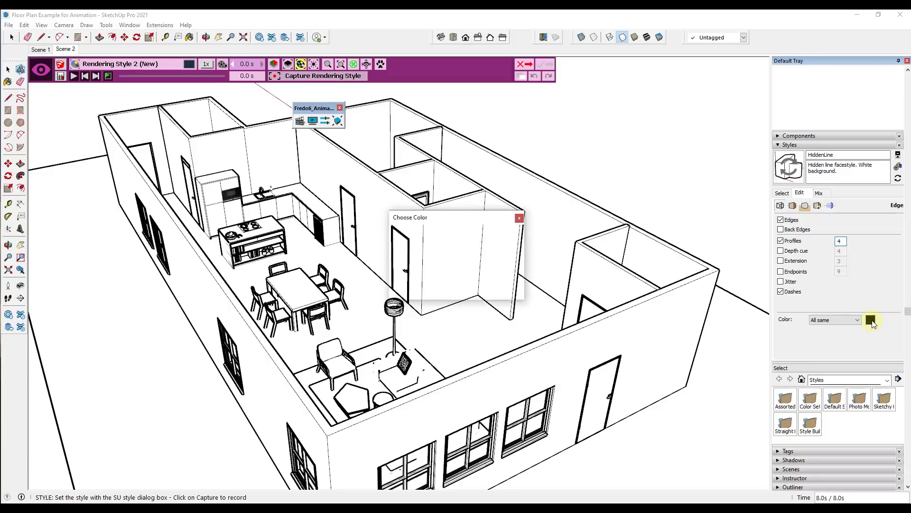
{"action": "left_click", "coordinate": [445, 274]}
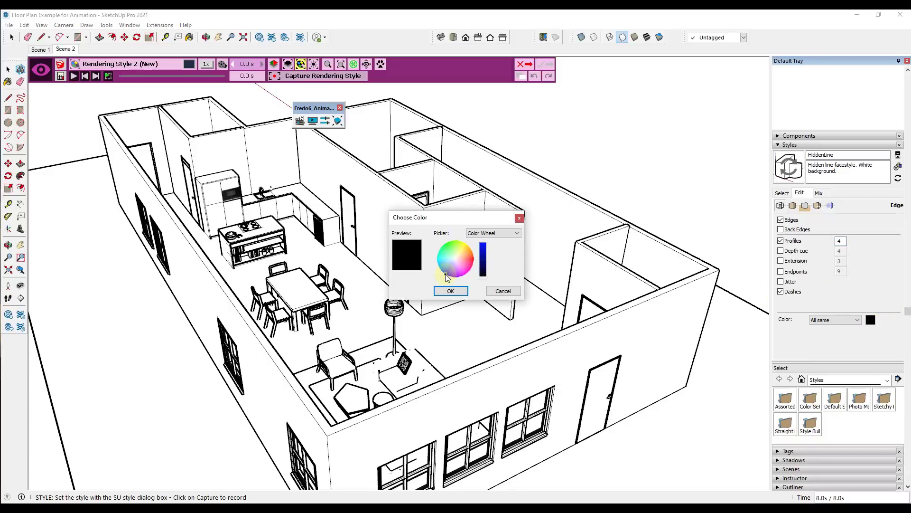
{"action": "left_click_drag", "start_coordinate": [482, 277], "coordinate": [489, 218]}
{"action": "left_click", "coordinate": [446, 271]}
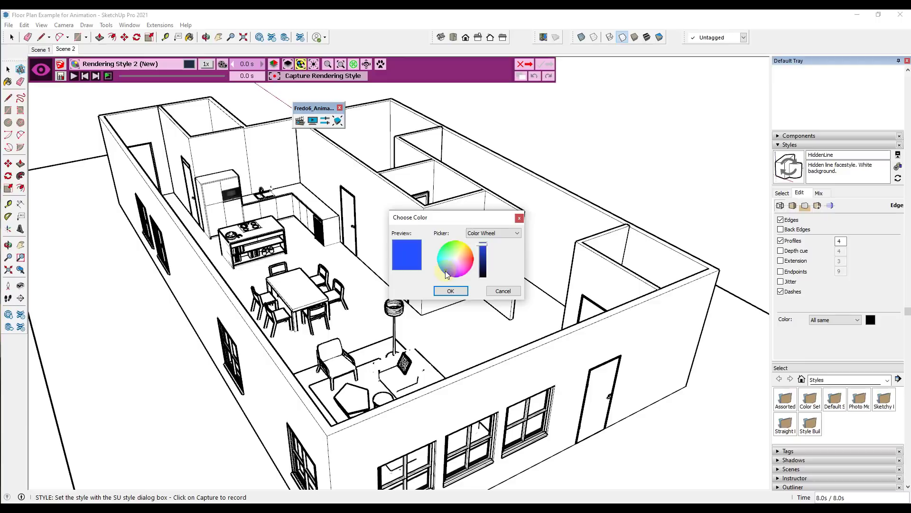
{"action": "left_click", "coordinate": [450, 290]}
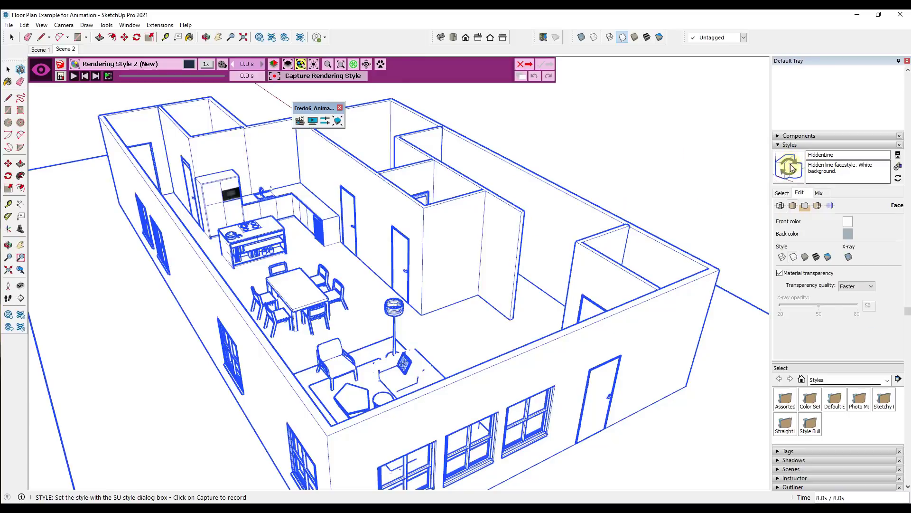
Create a new style from the edited HiddenLine style, capture it in the second rendering style effect and validate the effect
{"action": "left_click", "coordinate": [898, 167]}
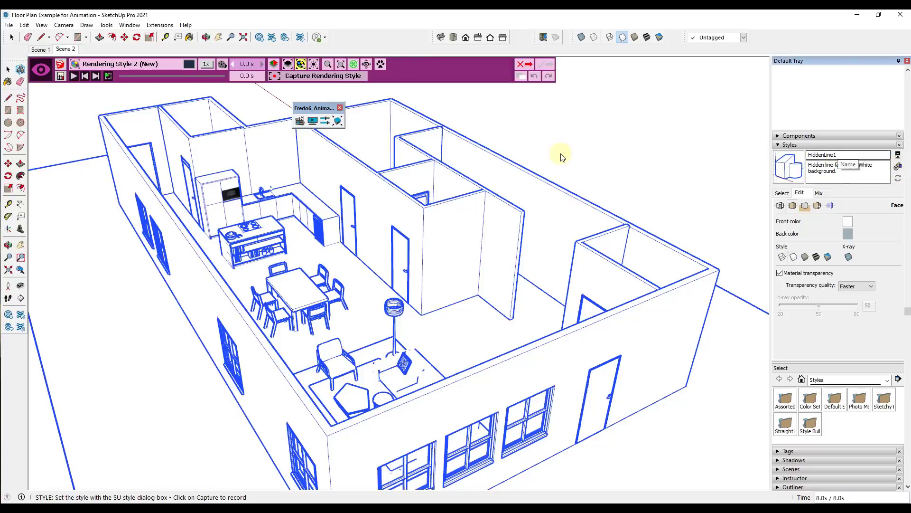
{"action": "left_click", "coordinate": [332, 77]}
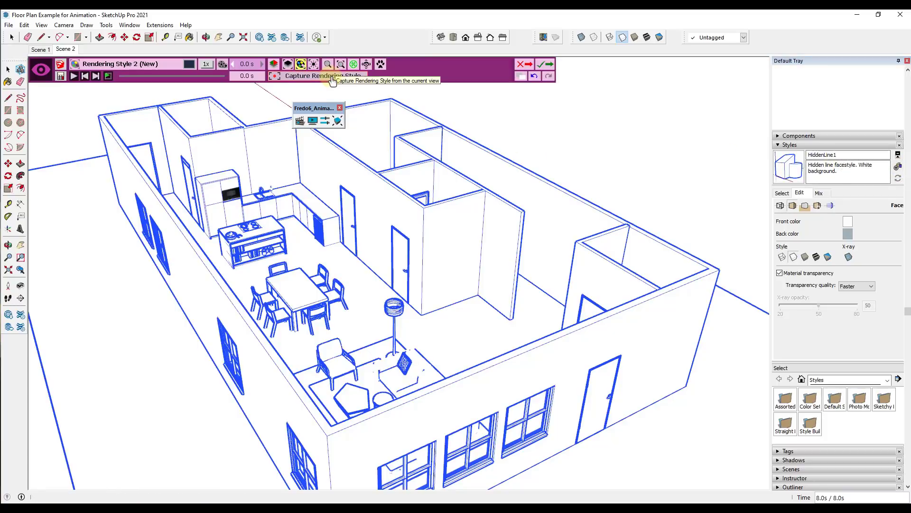
{"action": "left_click", "coordinate": [545, 65]}
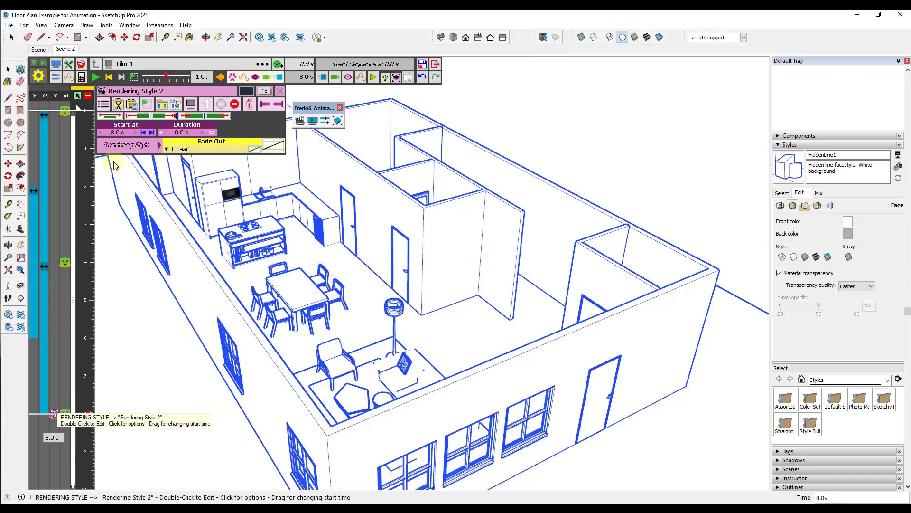
Set the second rendering style effect to start at 0 s and play the film
{"action": "left_click", "coordinate": [117, 133]}
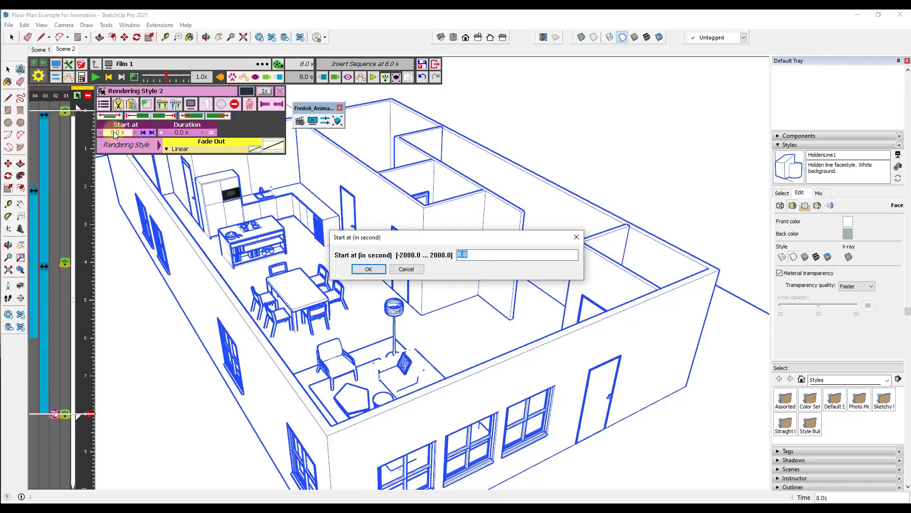
{"action": "type", "text": "0"}
{"action": "key", "text": "Return"}
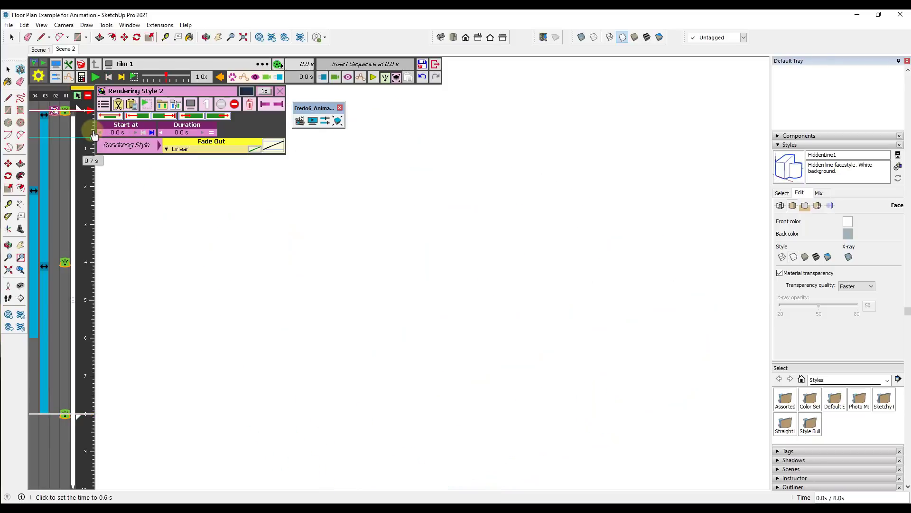
{"action": "left_click", "coordinate": [96, 77]}
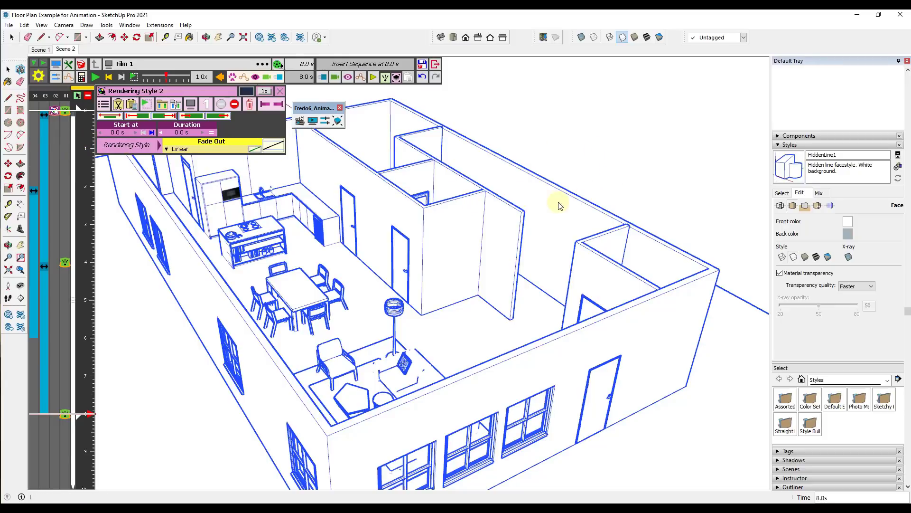
Return the film to 0.0 s, try the shaded-with-textures face style and switch back to hidden line
{"action": "left_click", "coordinate": [81, 110]}
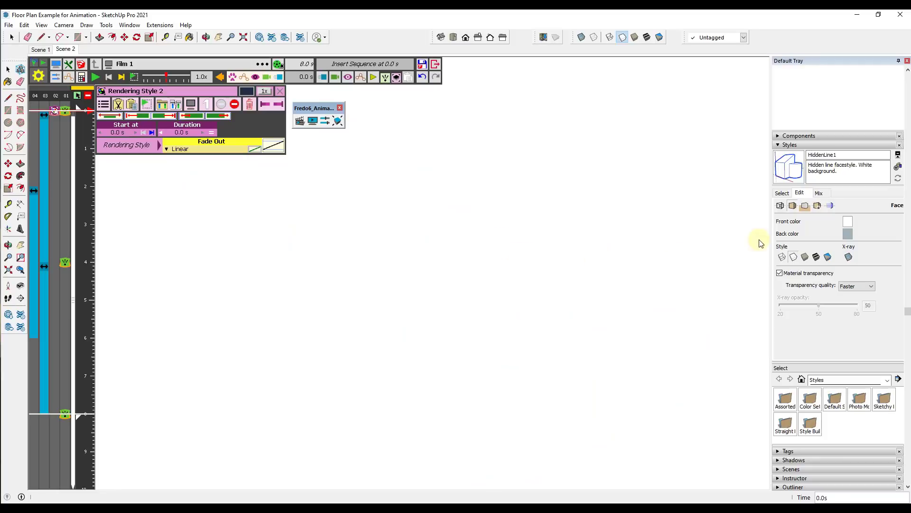
{"action": "left_click", "coordinate": [816, 258]}
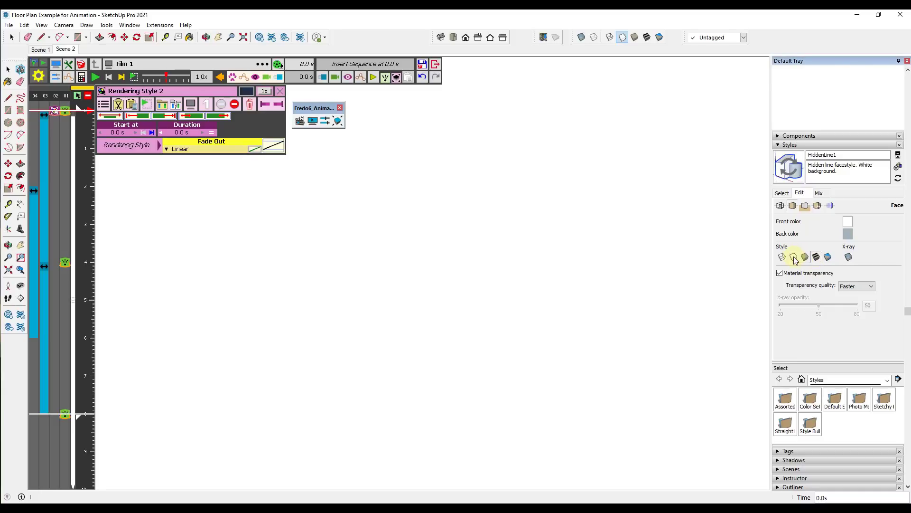
{"action": "left_click", "coordinate": [795, 258]}
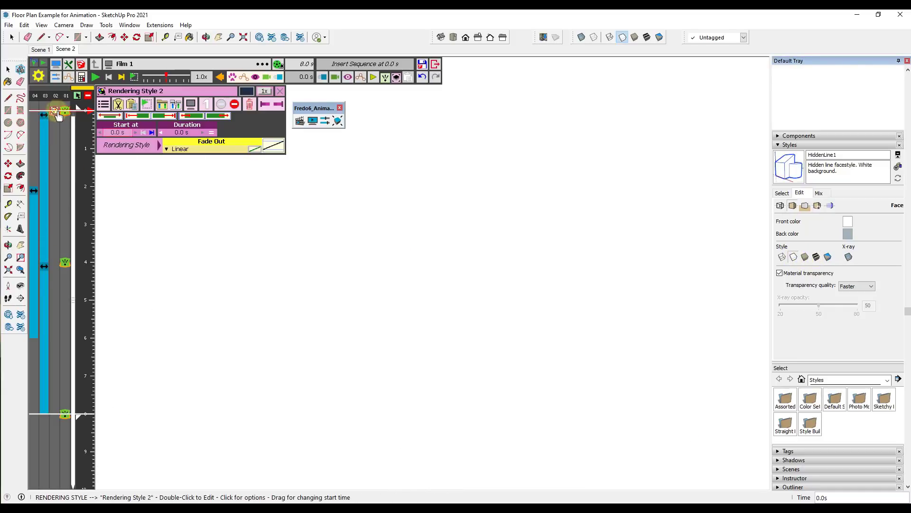
Set the second rendering style effect to start at 1 s
{"action": "left_click", "coordinate": [121, 133]}
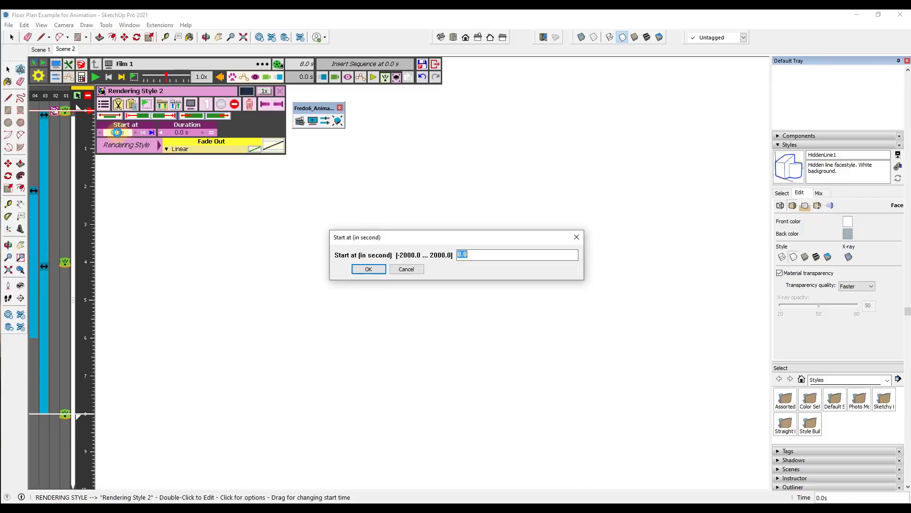
{"action": "type", "text": "1"}
{"action": "key", "text": "Return"}
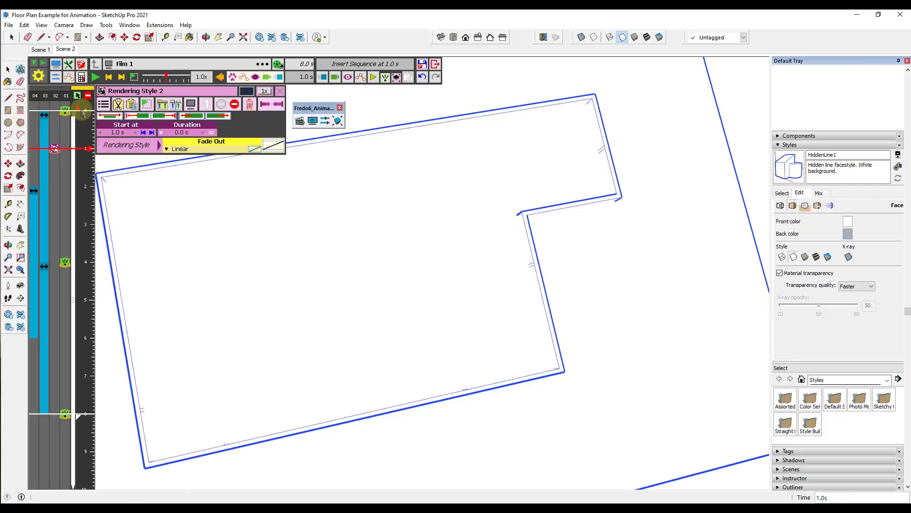
Add a third rendering style effect at 0.0 s that captures the current shaded-with-textures style of the floor plan
{"action": "left_click", "coordinate": [85, 112]}
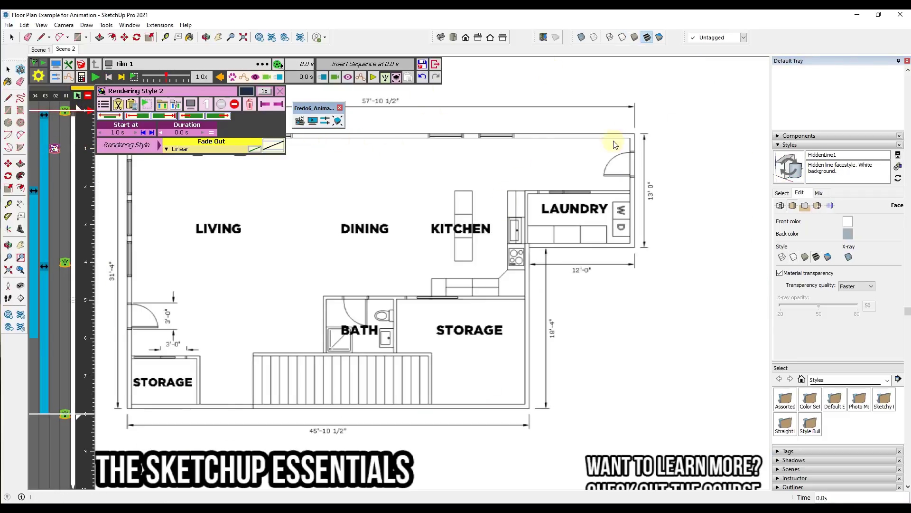
{"action": "left_click", "coordinate": [792, 175]}
{"action": "left_click", "coordinate": [360, 77]}
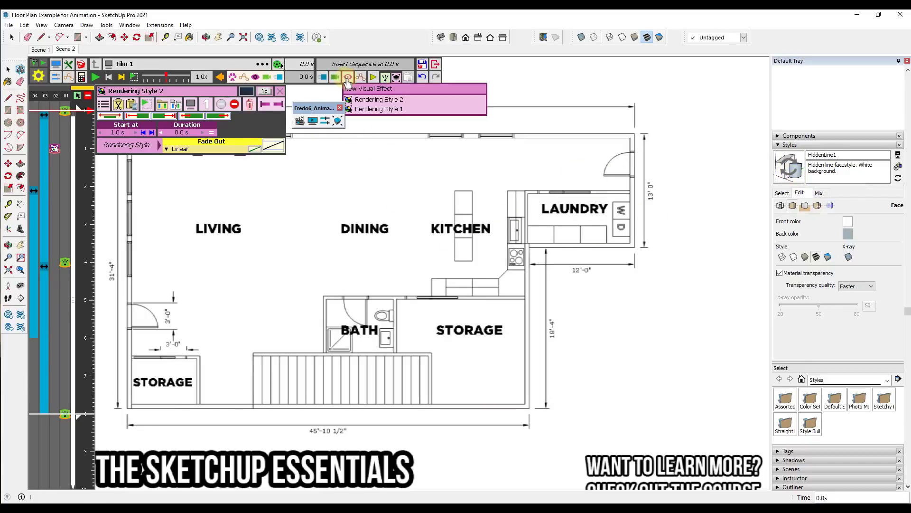
{"action": "left_click", "coordinate": [358, 91]}
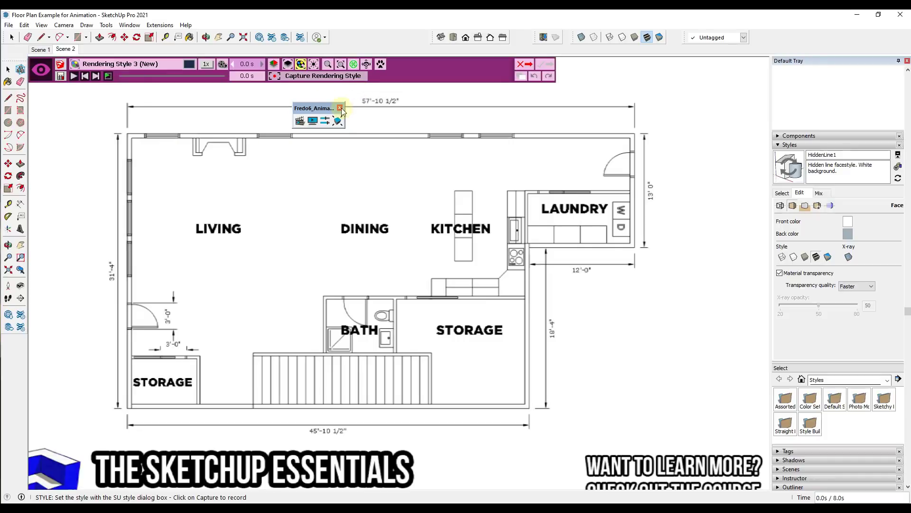
{"action": "left_click", "coordinate": [321, 78]}
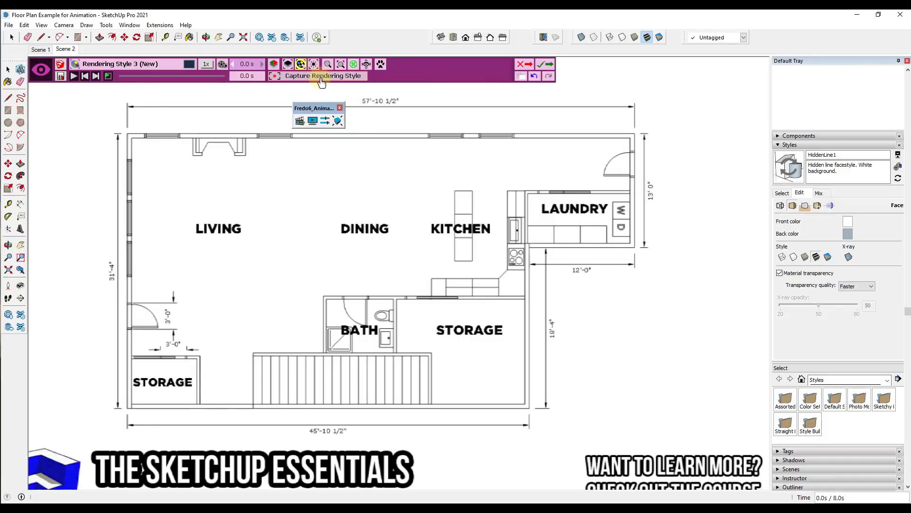
{"action": "left_click", "coordinate": [550, 66]}
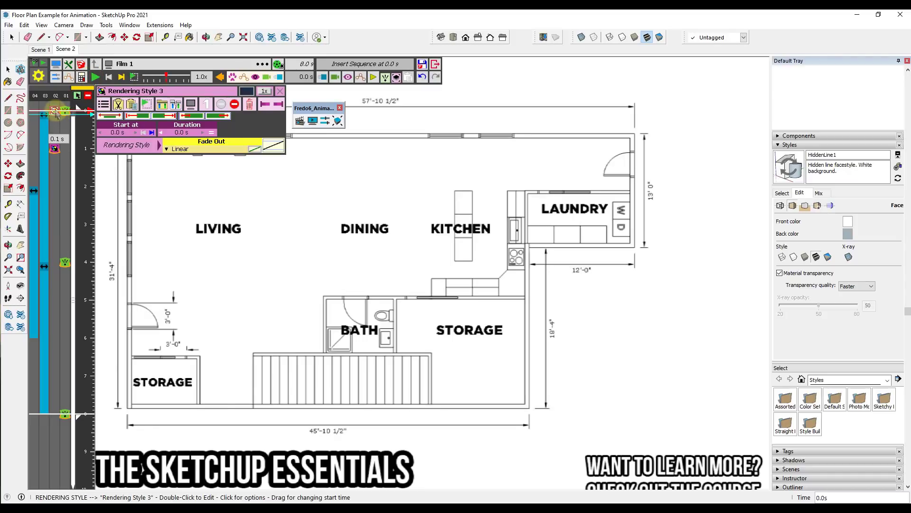
Play the film from the start to check the style changes and save the model
{"action": "left_click", "coordinate": [54, 149]}
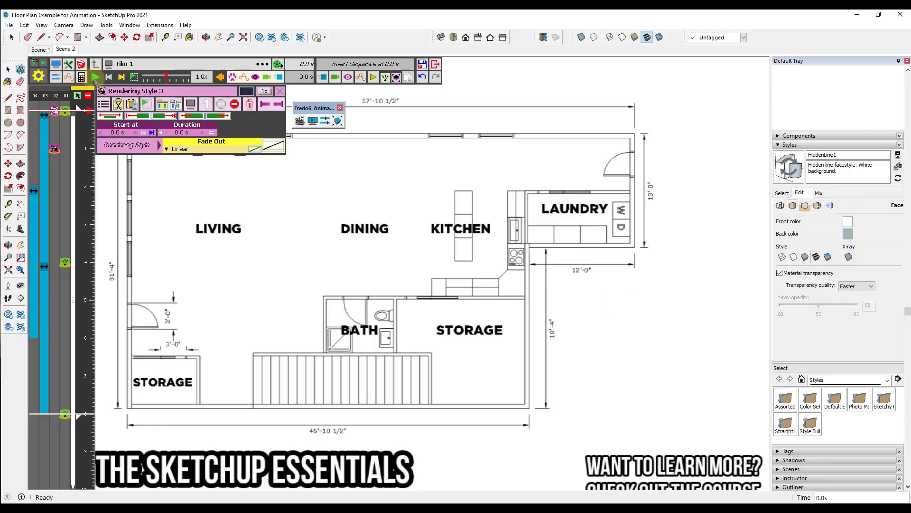
{"action": "left_click", "coordinate": [95, 78]}
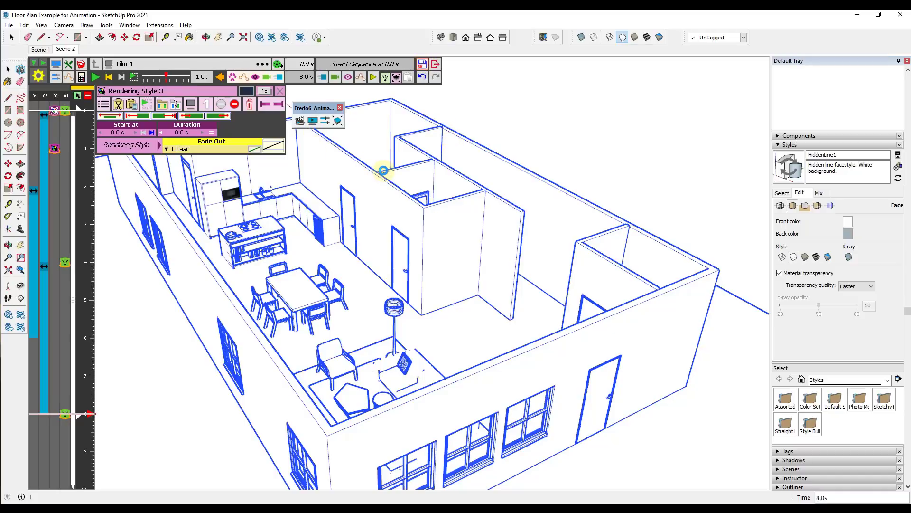
{"action": "left_click", "coordinate": [9, 24]}
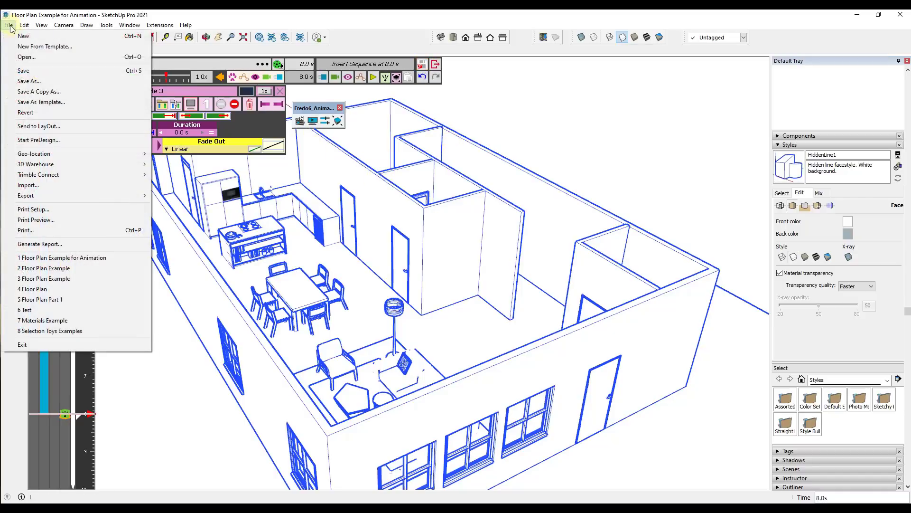
{"action": "left_click", "coordinate": [29, 69]}
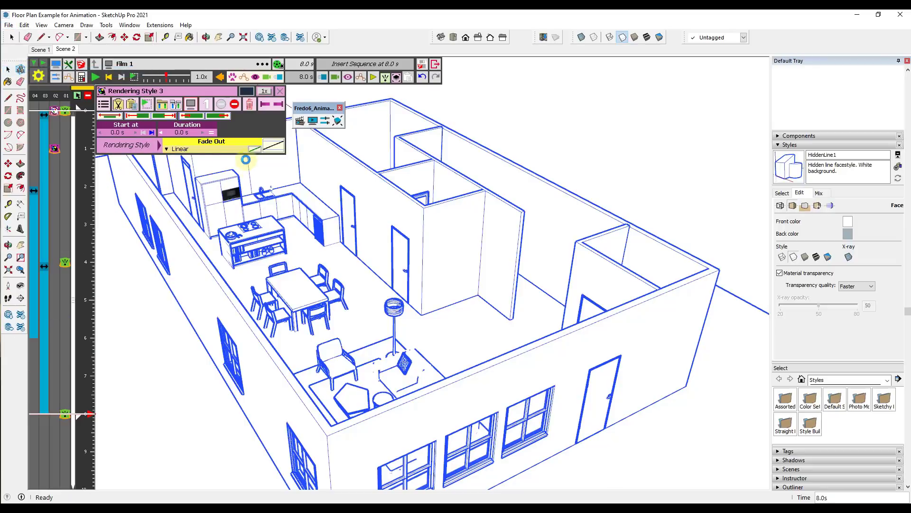
Open the film's video generation settings, keep MP4 as the only format and name the movie Construction Animation
{"action": "left_click", "coordinate": [278, 67]}
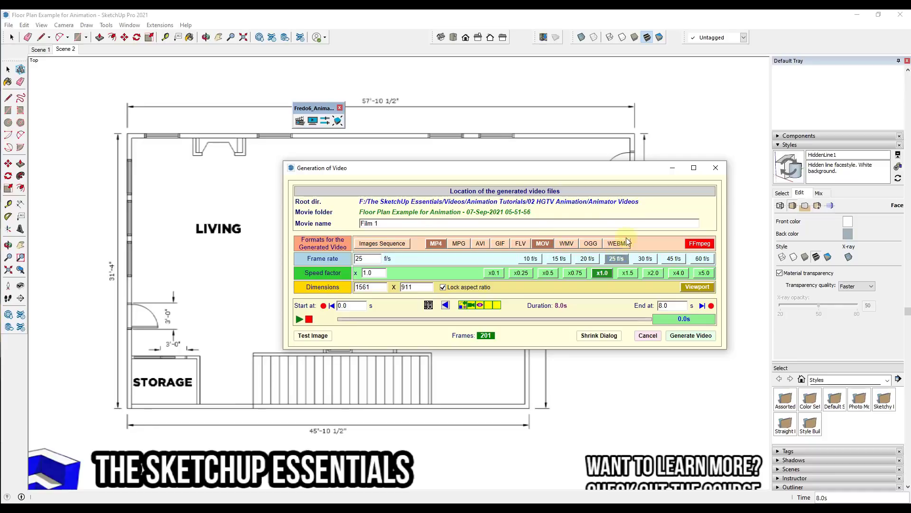
{"action": "left_click", "coordinate": [446, 244]}
{"action": "left_click", "coordinate": [543, 243]}
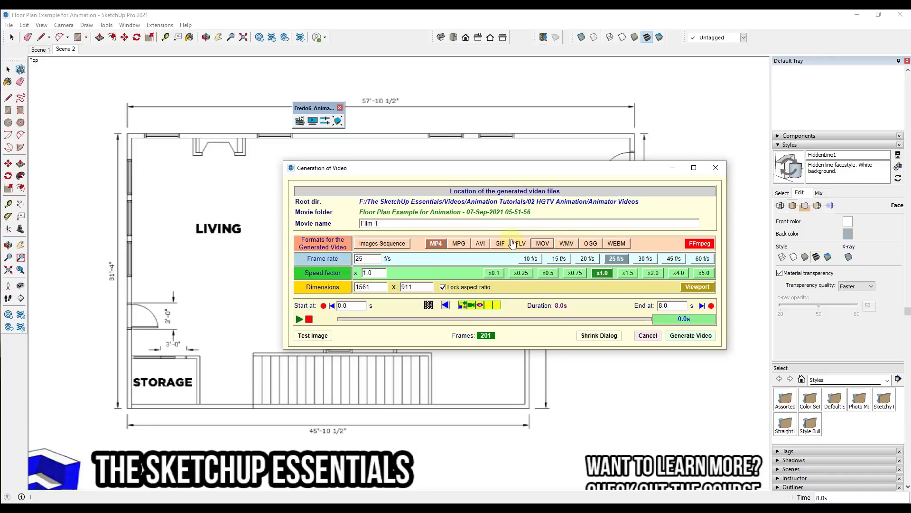
{"action": "left_click", "coordinate": [434, 247]}
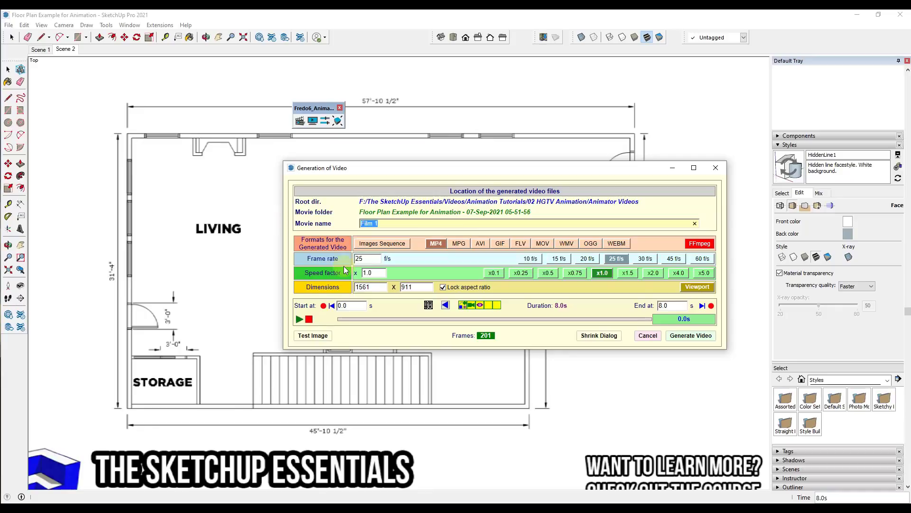
{"action": "type", "text": "Construction Animation"}
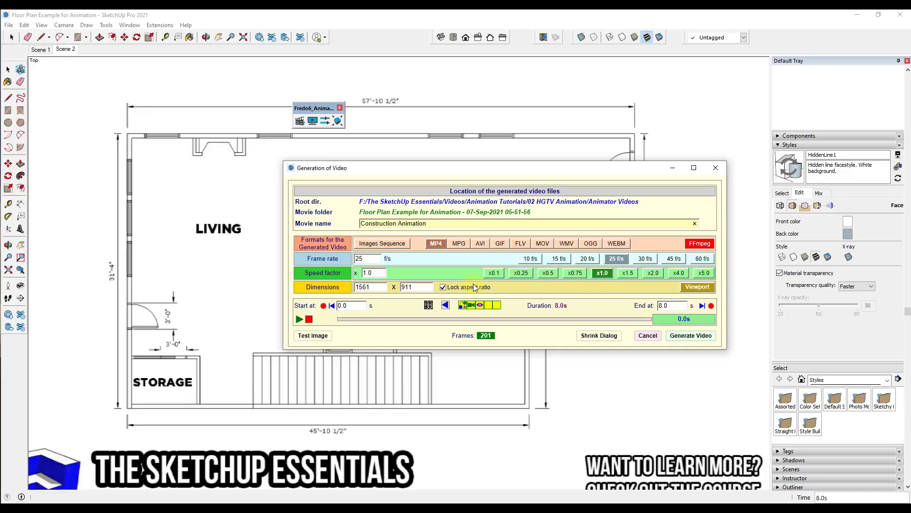
Set the video width to 1280 with locked aspect ratio at 25 f/s, and preview a test image
{"action": "left_click", "coordinate": [375, 288]}
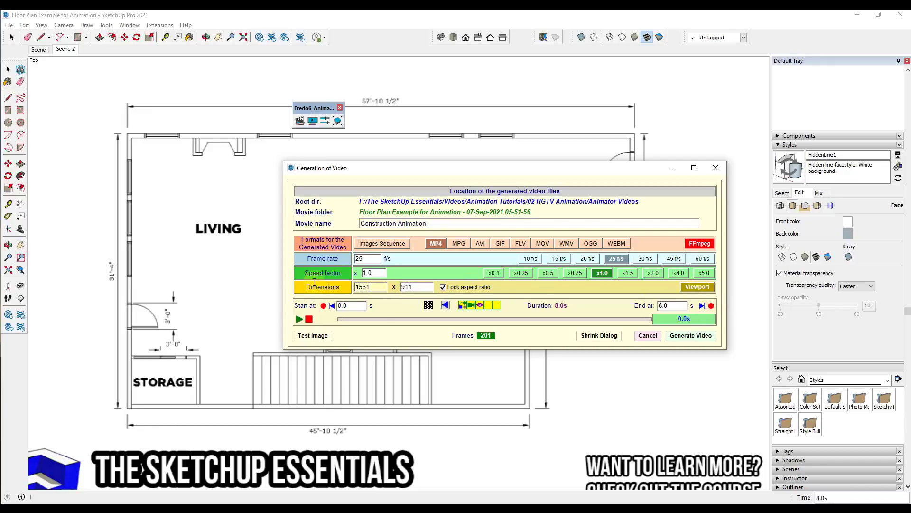
{"action": "double_click", "coordinate": [376, 287]}
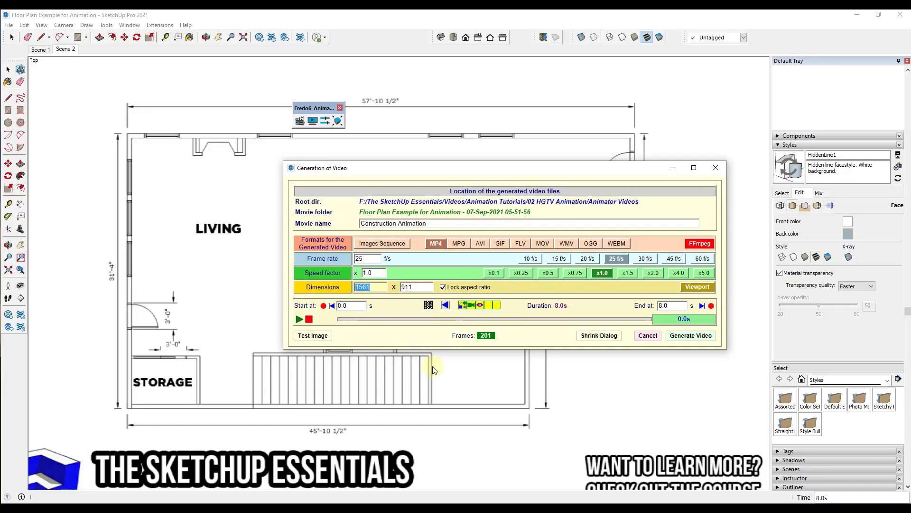
{"action": "type", "text": "1280"}
{"action": "key", "text": "Tab"}
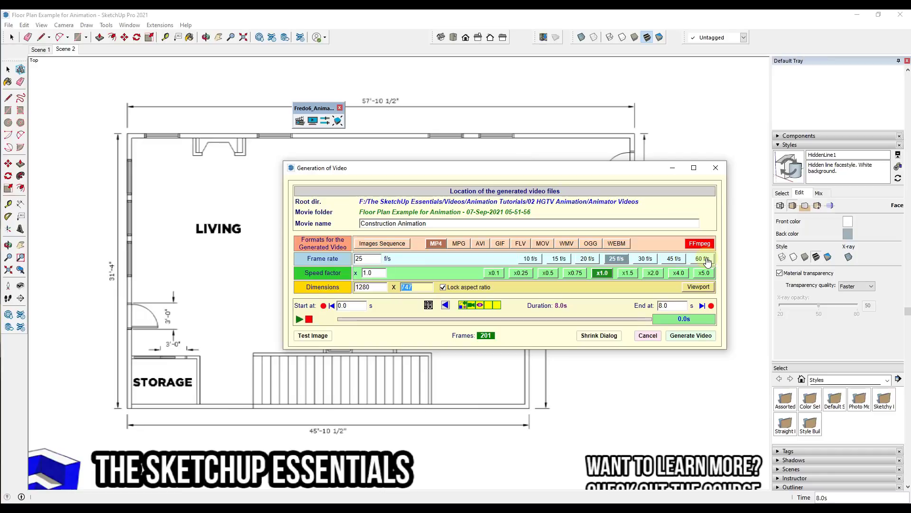
{"action": "left_click", "coordinate": [624, 264]}
{"action": "left_click", "coordinate": [622, 263]}
{"action": "left_click", "coordinate": [312, 338]}
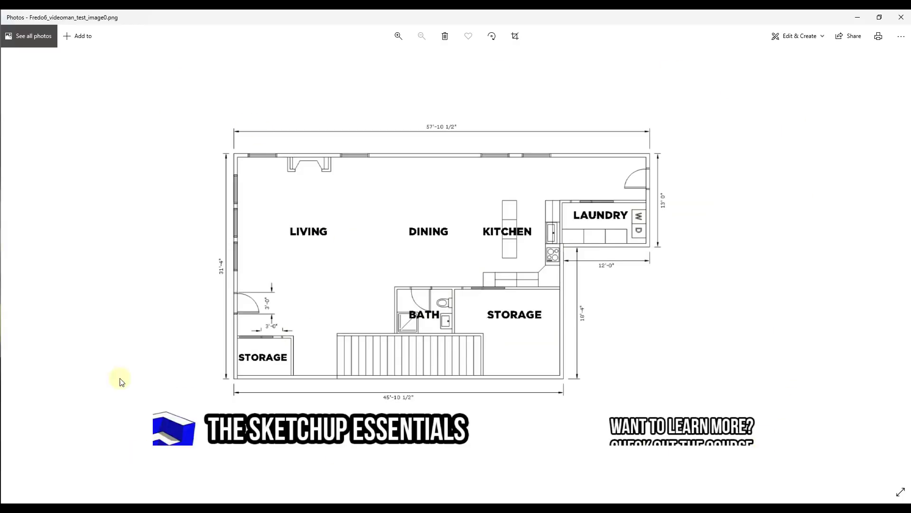
{"action": "left_click", "coordinate": [902, 17]}
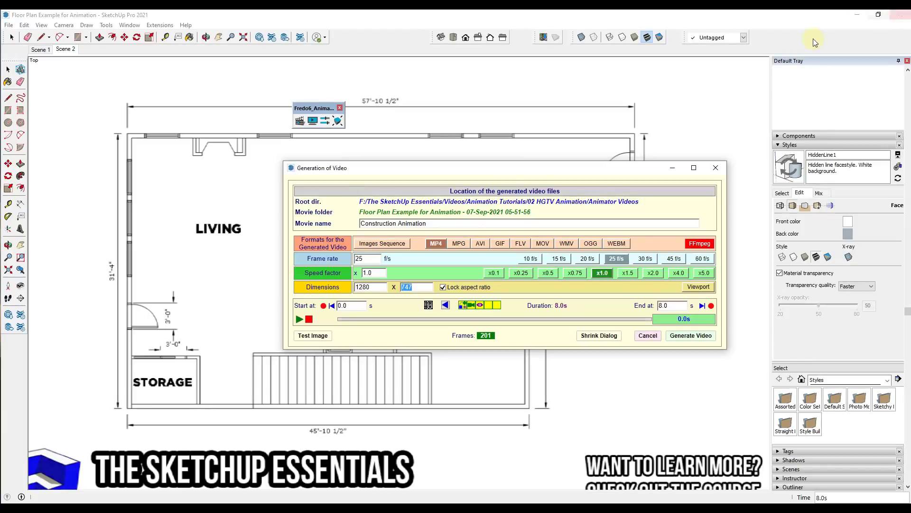
Generate the Construction Animation video and play the finished MP4
{"action": "left_click", "coordinate": [691, 336]}
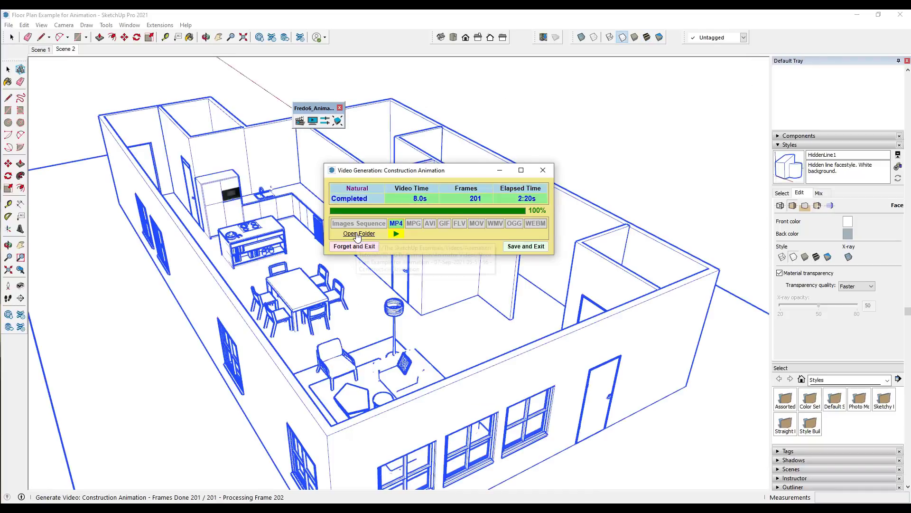
{"action": "left_click", "coordinate": [396, 234]}
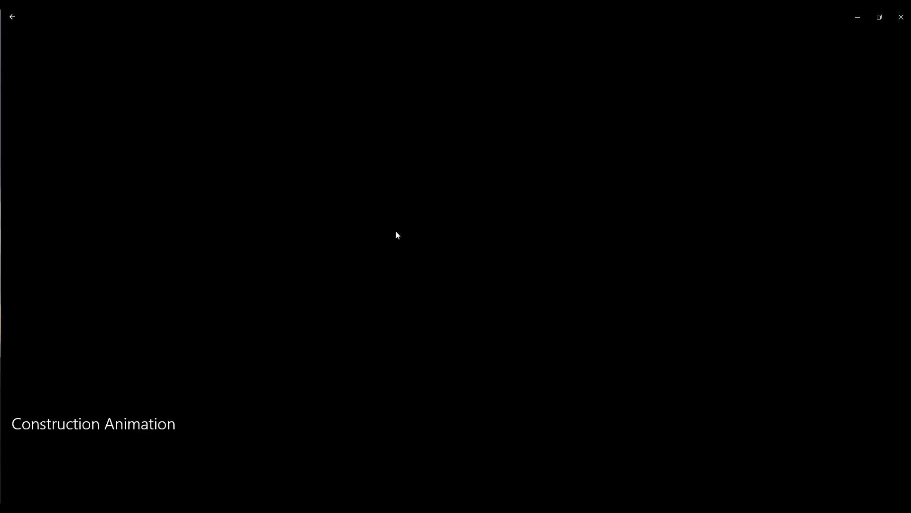